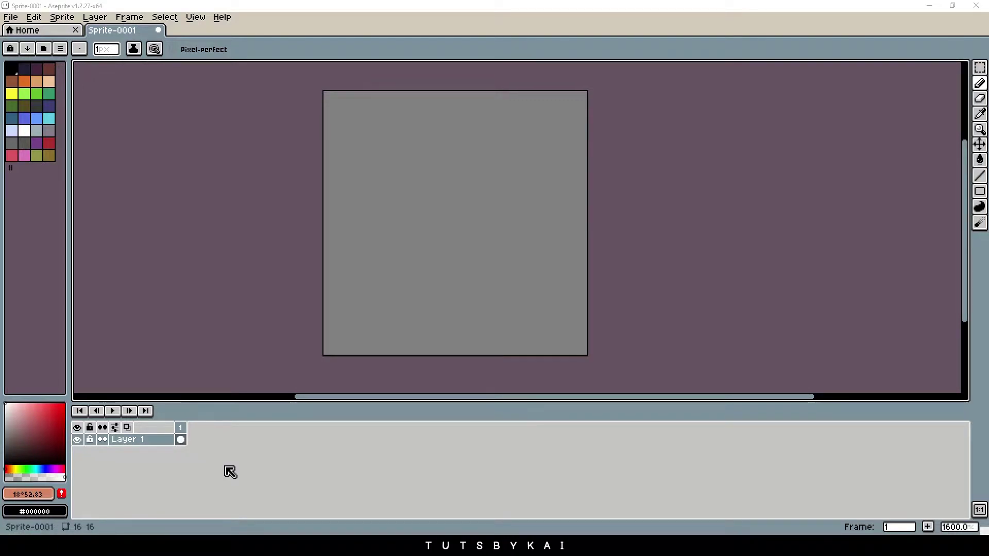
{"action": "key", "text": "Tab"}
{"action": "key", "text": "Tab"}
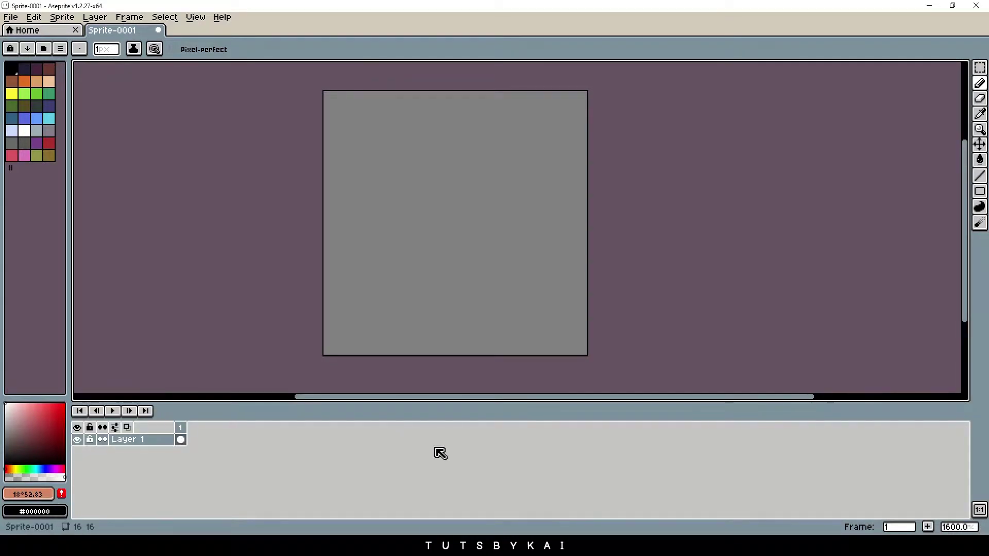
{"action": "left_click_drag", "start_coordinate": [574, 280], "coordinate": [591, 292]}
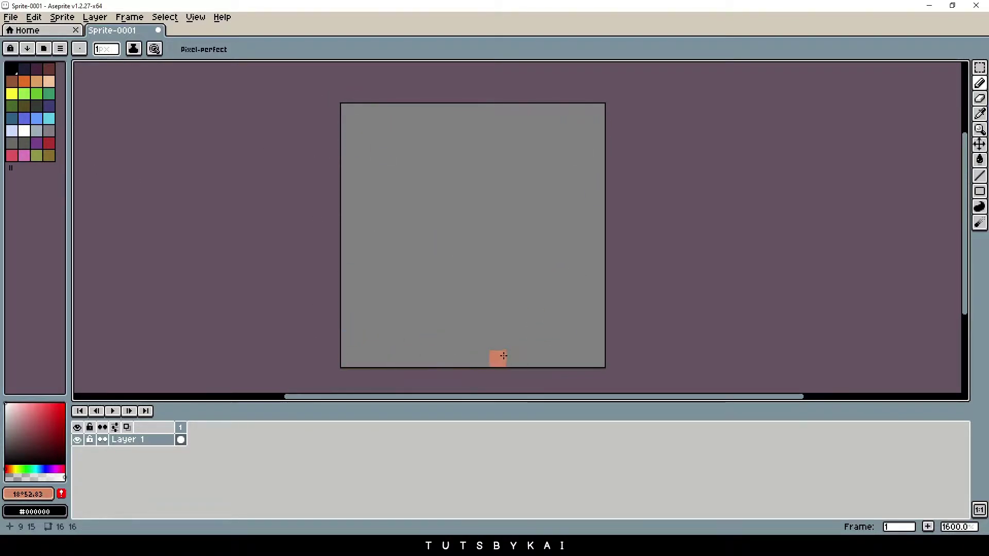
Paint a solid dark navy (Idx-1) body silhouette in the canvas's lower middle, about 10 pixels wide and 6 high, stepped on both sides.
{"action": "left_click", "coordinate": [28, 72]}
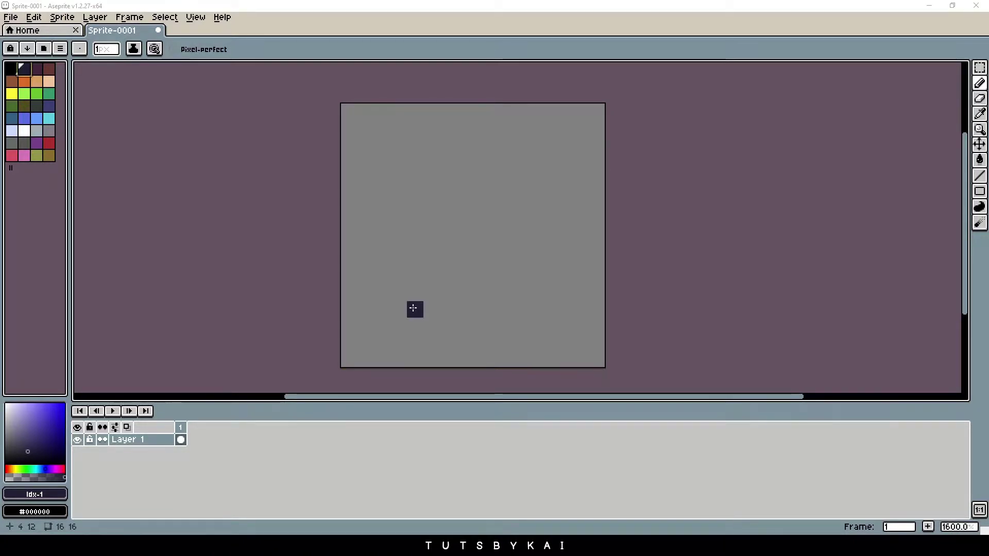
{"action": "mouse_move", "coordinate": [413, 308]}
{"action": "left_mouse_down"}
{"action": "mouse_move", "coordinate": [471, 301]}
{"action": "mouse_move", "coordinate": [485, 302]}
{"action": "mouse_move", "coordinate": [466, 309]}
{"action": "mouse_move", "coordinate": [532, 312]}
{"action": "left_mouse_up"}
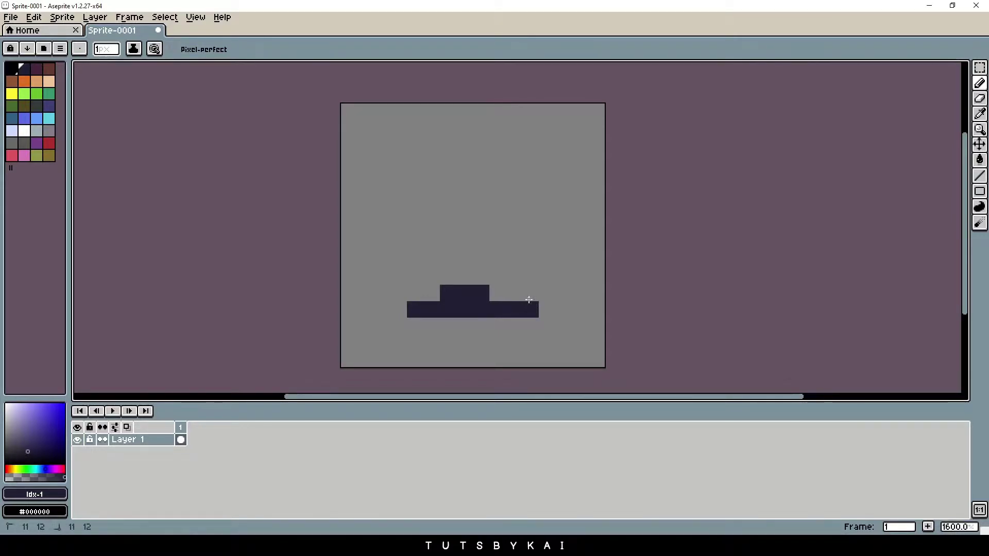
{"action": "left_click_drag", "start_coordinate": [525, 278], "coordinate": [418, 296]}
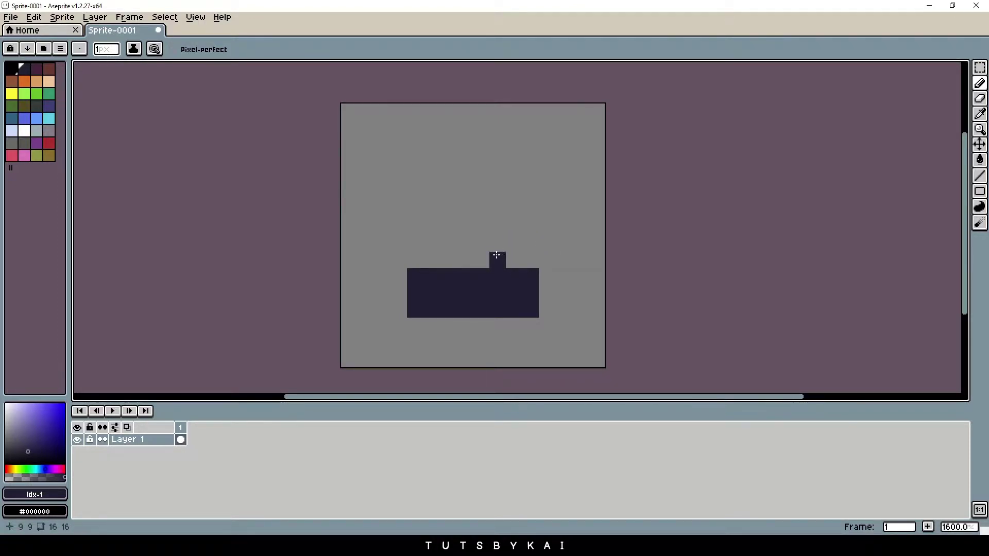
{"action": "mouse_move", "coordinate": [402, 250]}
{"action": "left_mouse_down"}
{"action": "mouse_move", "coordinate": [512, 245]}
{"action": "mouse_move", "coordinate": [513, 267]}
{"action": "mouse_move", "coordinate": [421, 260]}
{"action": "left_mouse_up"}
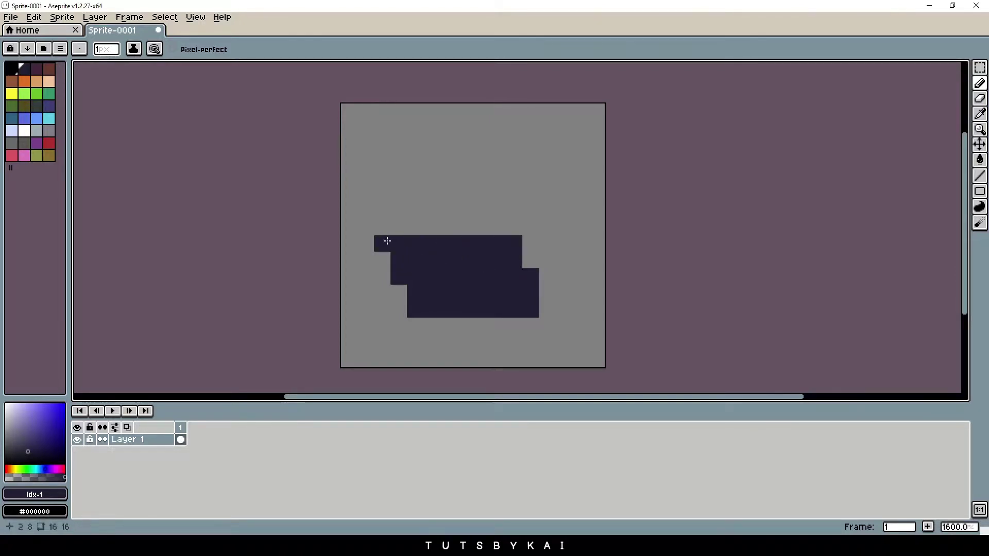
{"action": "left_click_drag", "start_coordinate": [387, 222], "coordinate": [504, 225]}
Add two 2-pixel-wide bumps on top of the body and thin upturned ends extending from its lower left and lower right.
{"action": "left_click", "coordinate": [465, 211]}
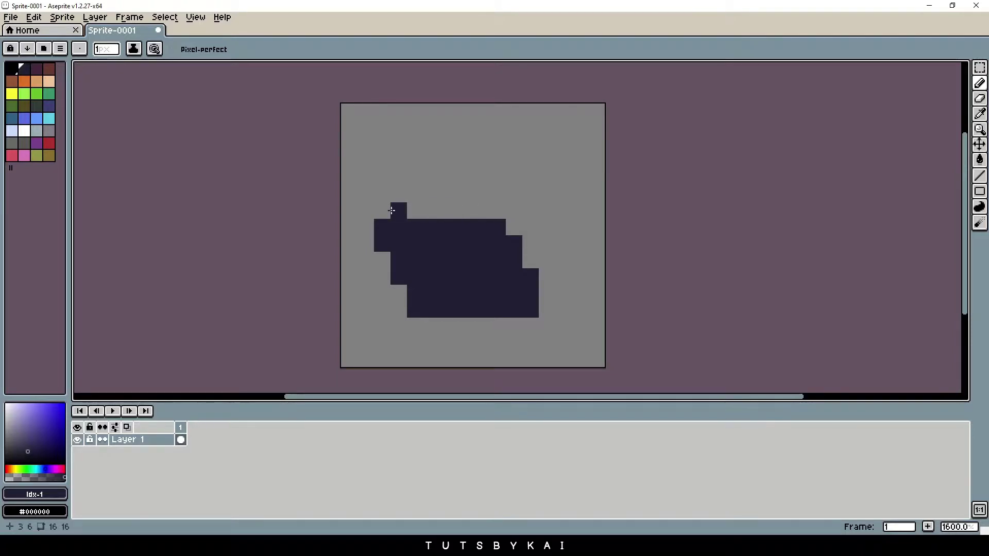
{"action": "left_click", "coordinate": [415, 211]}
{"action": "left_click", "coordinate": [466, 211]}
{"action": "left_click", "coordinate": [448, 211]}
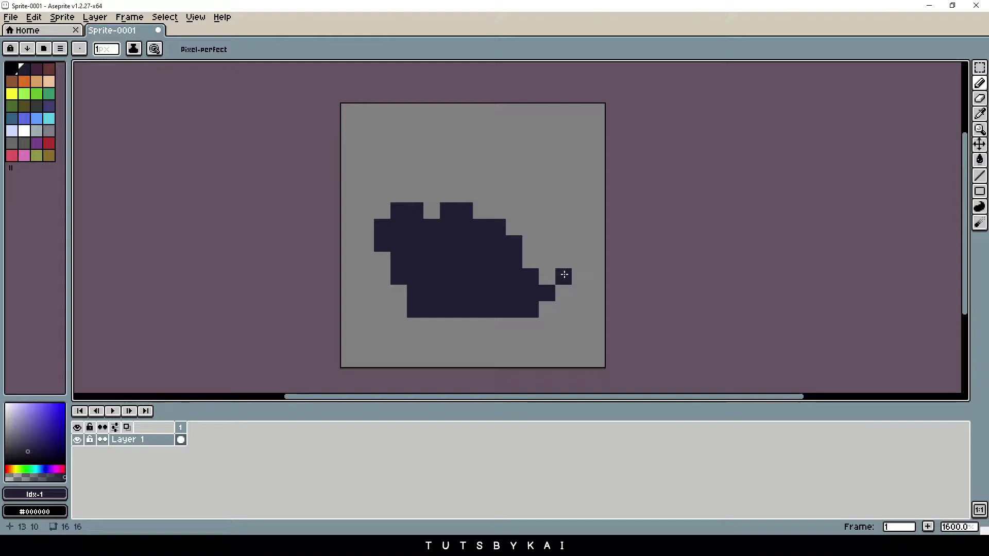
{"action": "left_click_drag", "start_coordinate": [564, 274], "coordinate": [580, 260]}
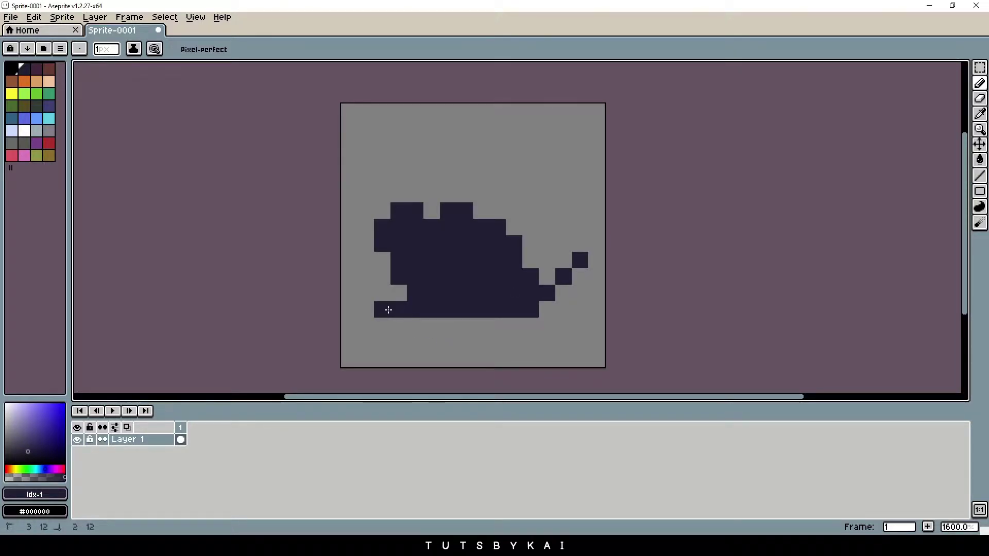
{"action": "left_click_drag", "start_coordinate": [371, 294], "coordinate": [371, 275]}
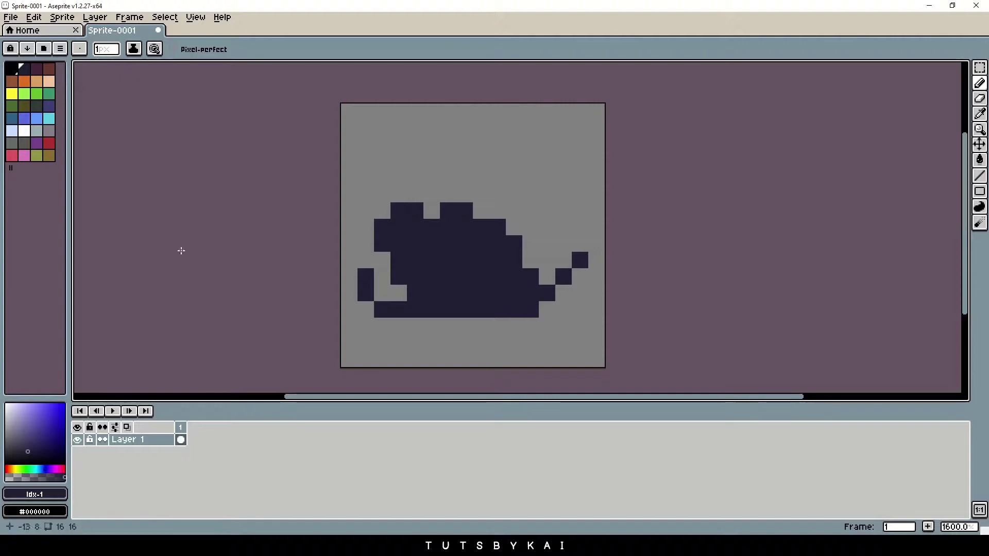
Select the 10 by 6 pixel area around the upper body, move it up one pixel, and deselect.
{"action": "key", "text": "m"}
{"action": "left_click_drag", "start_coordinate": [374, 203], "coordinate": [541, 271]}
{"action": "left_click_drag", "start_coordinate": [388, 277], "coordinate": [527, 290]}
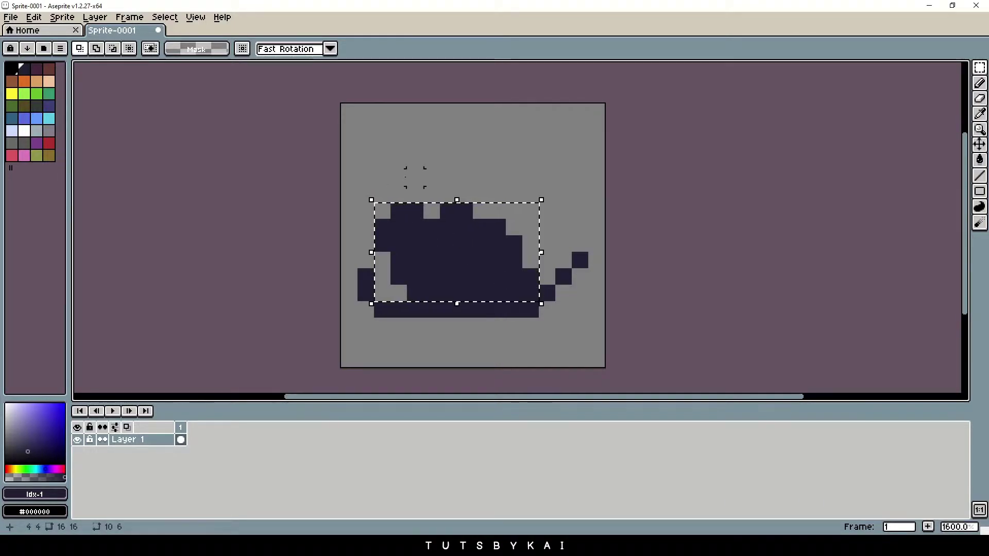
{"action": "key", "text": "u"}
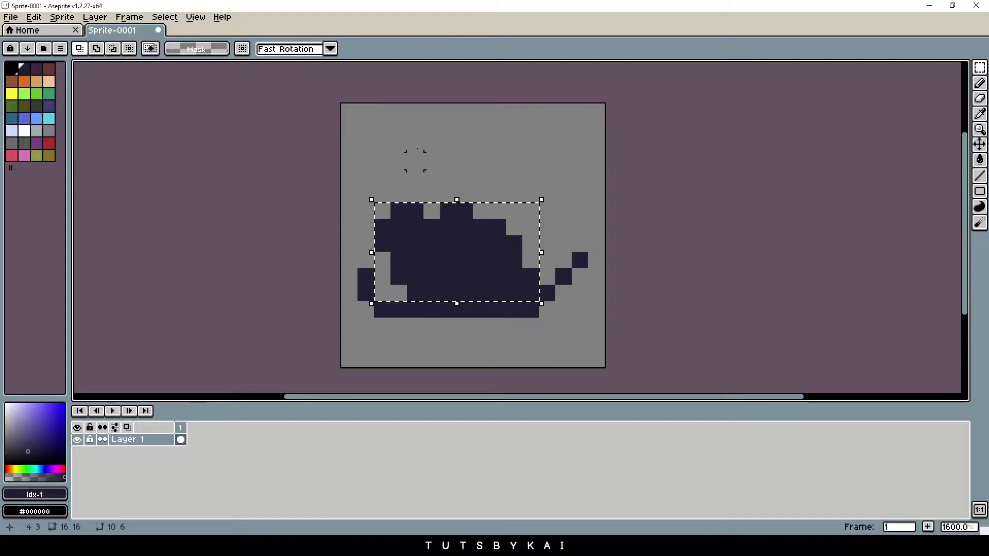
{"action": "left_click_drag", "start_coordinate": [447, 146], "coordinate": [499, 207]}
{"action": "key", "text": "ctrl+z"}
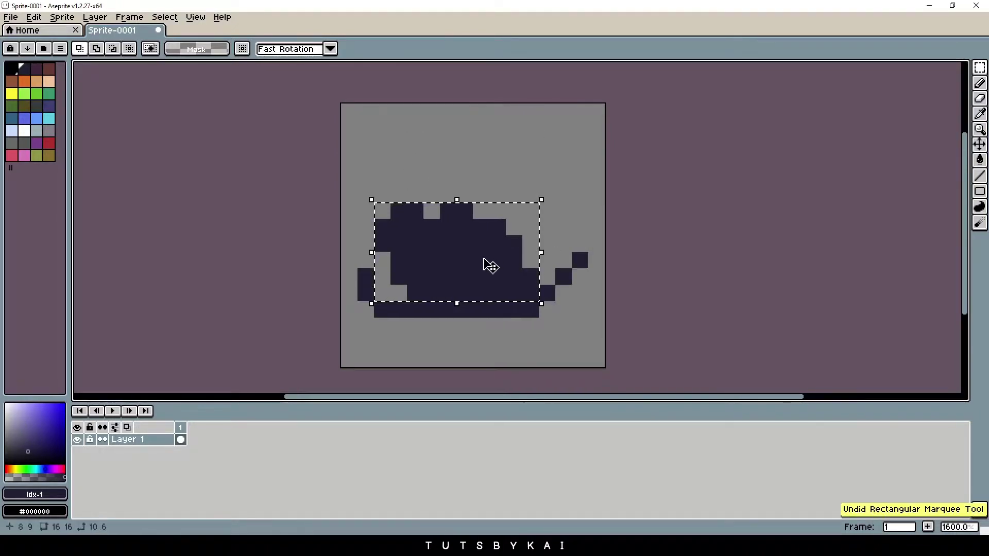
{"action": "left_click_drag", "start_coordinate": [488, 261], "coordinate": [488, 245]}
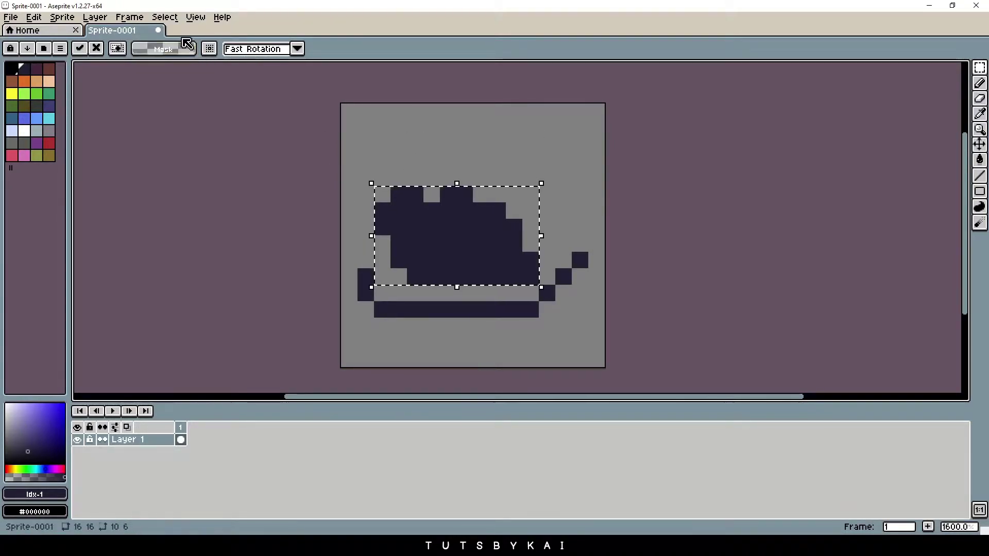
{"action": "left_click", "coordinate": [165, 17]}
{"action": "left_click", "coordinate": [187, 44]}
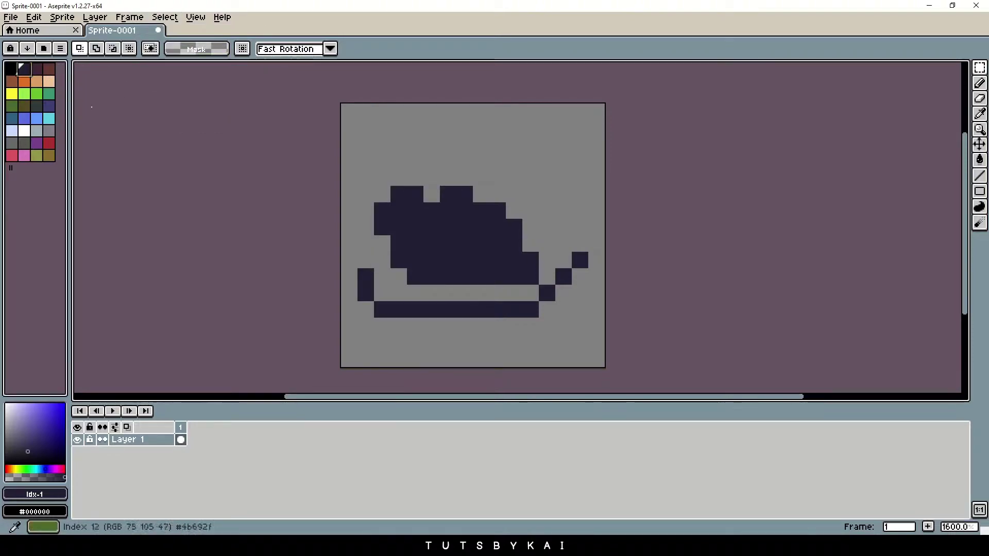
Fill the empty row between the raised body and the base with dark navy pixels.
{"action": "key", "text": "b"}
{"action": "left_click", "coordinate": [412, 289]}
{"action": "left_click_drag", "start_coordinate": [412, 289], "coordinate": [533, 293]}
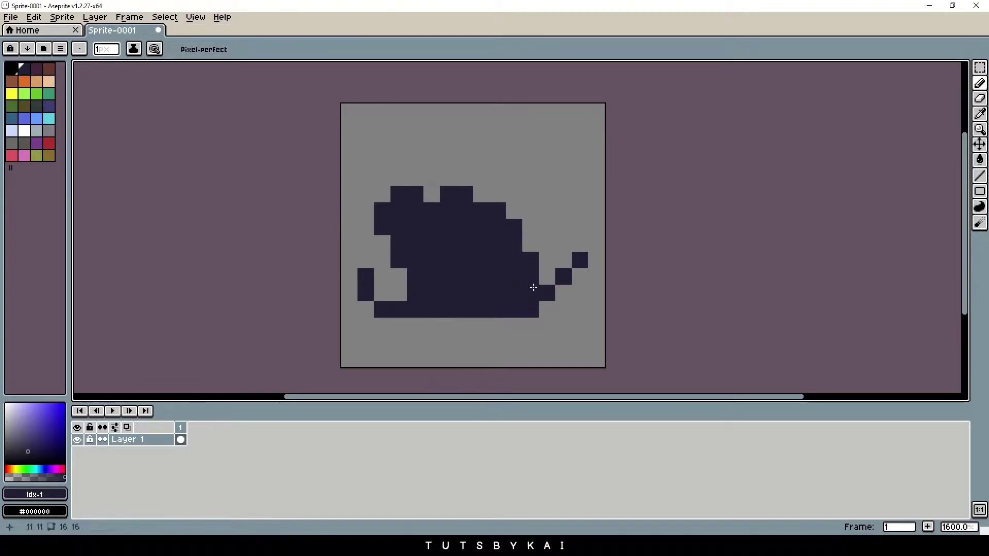
Undo the gap fill and the upward move of the body, and clear the selection.
{"action": "scroll", "coordinate": [630, 284], "scroll_direction": "down", "scroll_amount": 8}
{"action": "key", "text": "ctrl+z"}
{"action": "key", "text": "ctrl+z"}
{"action": "scroll", "coordinate": [624, 282], "scroll_direction": "up", "scroll_amount": 1}
{"action": "key", "text": "ctrl+z"}
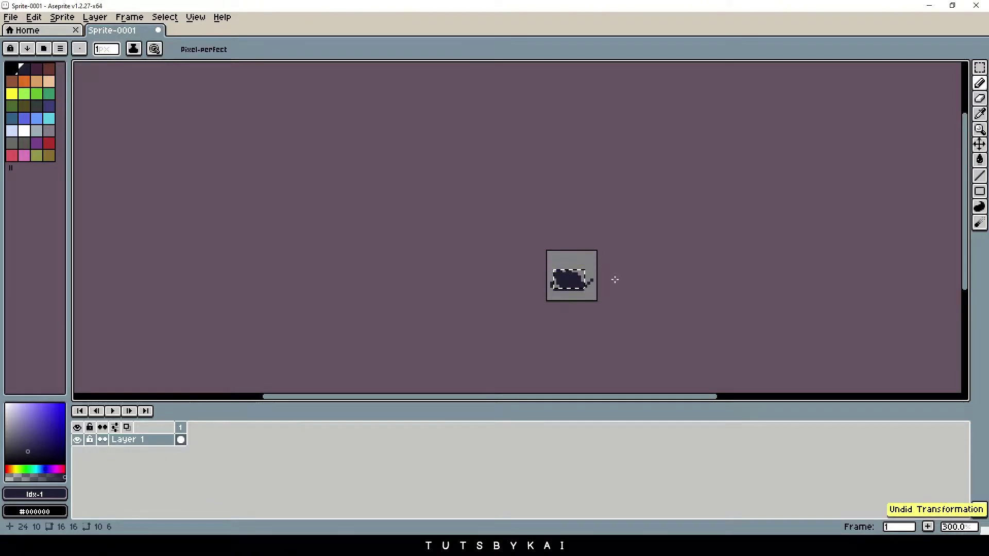
{"action": "left_click", "coordinate": [165, 17]}
{"action": "left_click", "coordinate": [187, 44]}
{"action": "scroll", "coordinate": [587, 280], "scroll_direction": "up", "scroll_amount": 2}
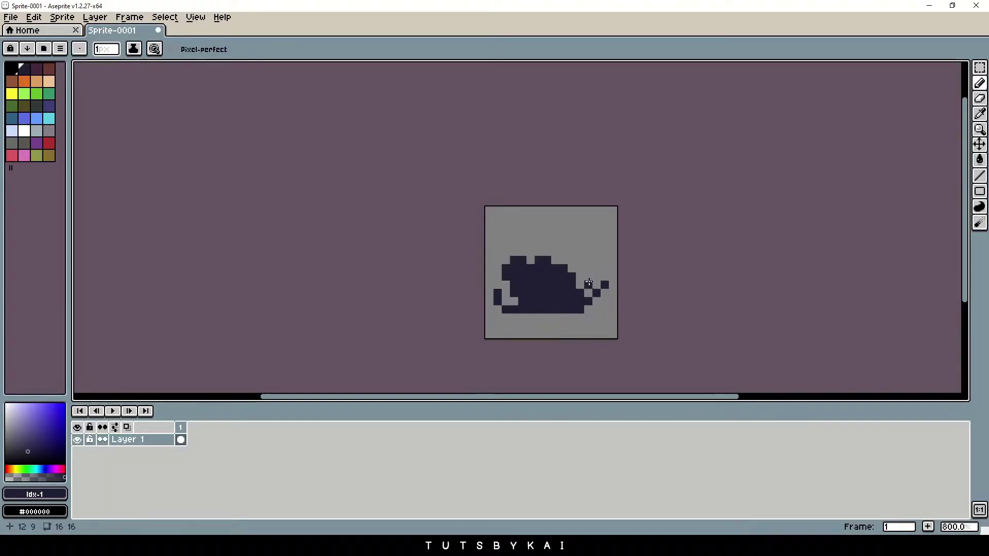
{"action": "scroll", "coordinate": [586, 279], "scroll_direction": "up", "scroll_amount": 5}
{"action": "left_click", "coordinate": [621, 226]}
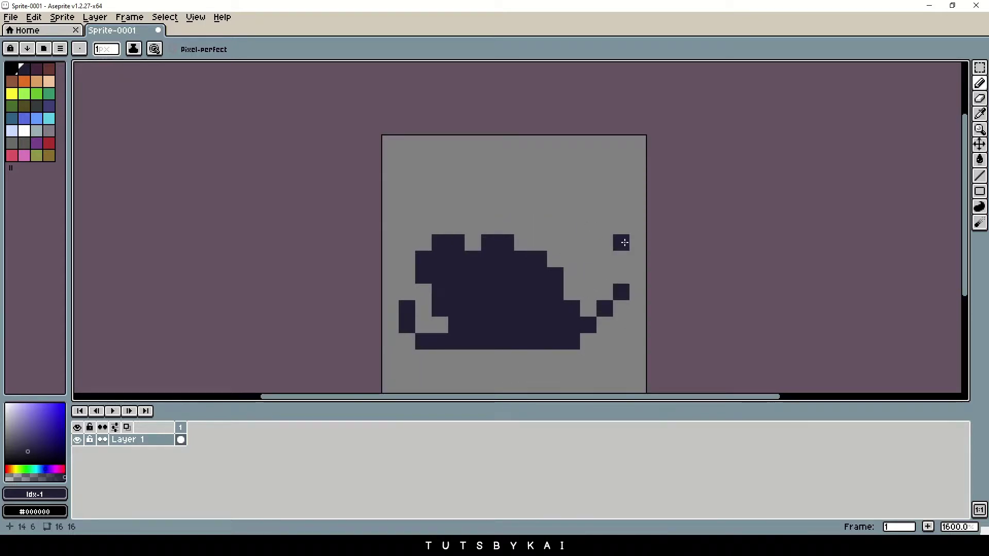
{"action": "left_click_drag", "start_coordinate": [521, 223], "coordinate": [475, 205]}
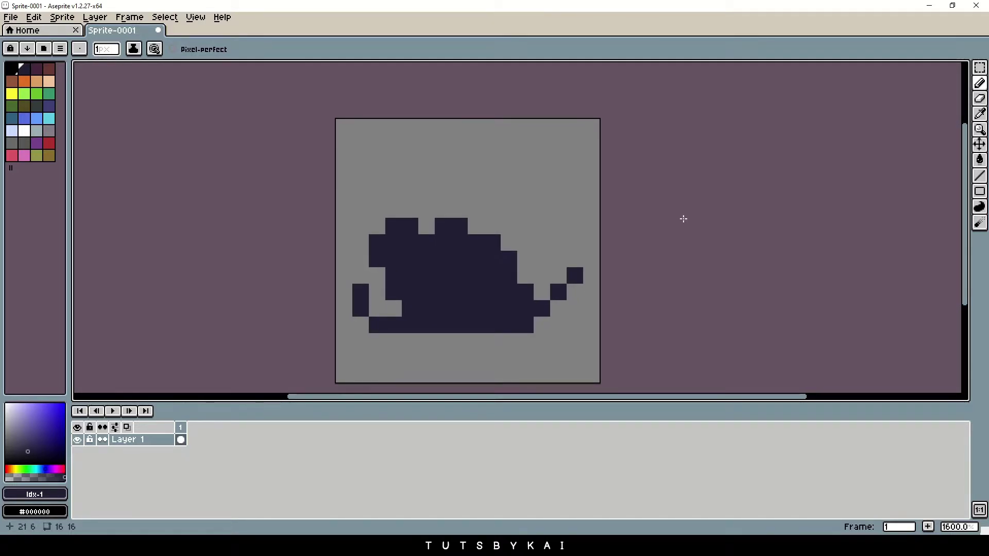
Repaint the upturned ends on both sides of the body in light orange-brown, HSV 31°, 56, 79.
{"action": "left_click", "coordinate": [37, 94]}
{"action": "left_click", "coordinate": [43, 419]}
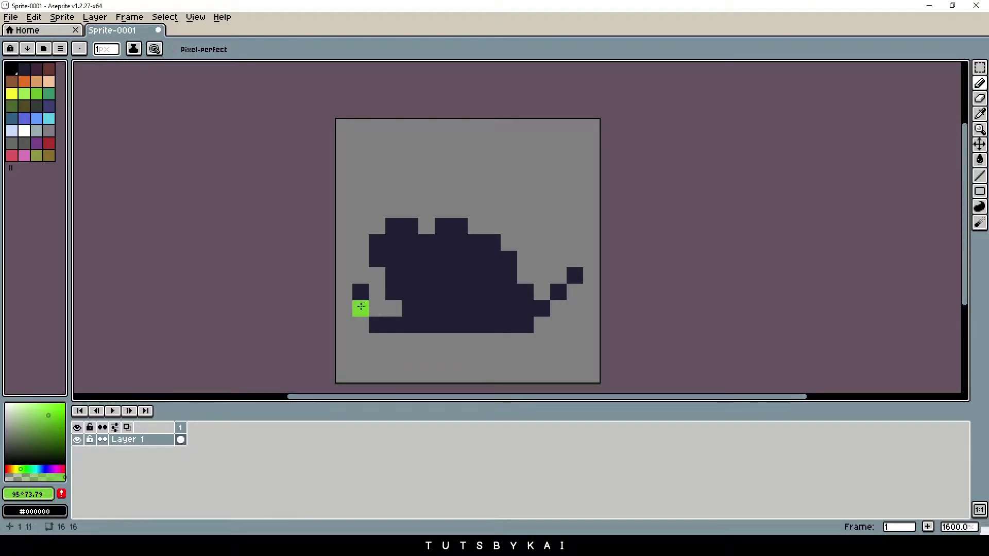
{"action": "left_click", "coordinate": [13, 468]}
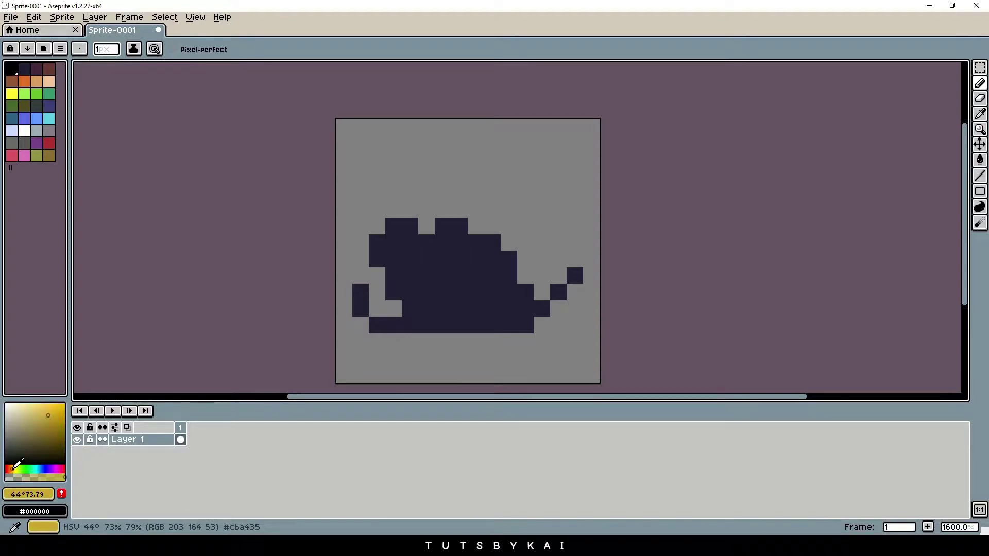
{"action": "left_click_drag", "start_coordinate": [16, 467], "coordinate": [11, 467]}
{"action": "left_click", "coordinate": [38, 417]}
{"action": "left_click", "coordinate": [10, 469]}
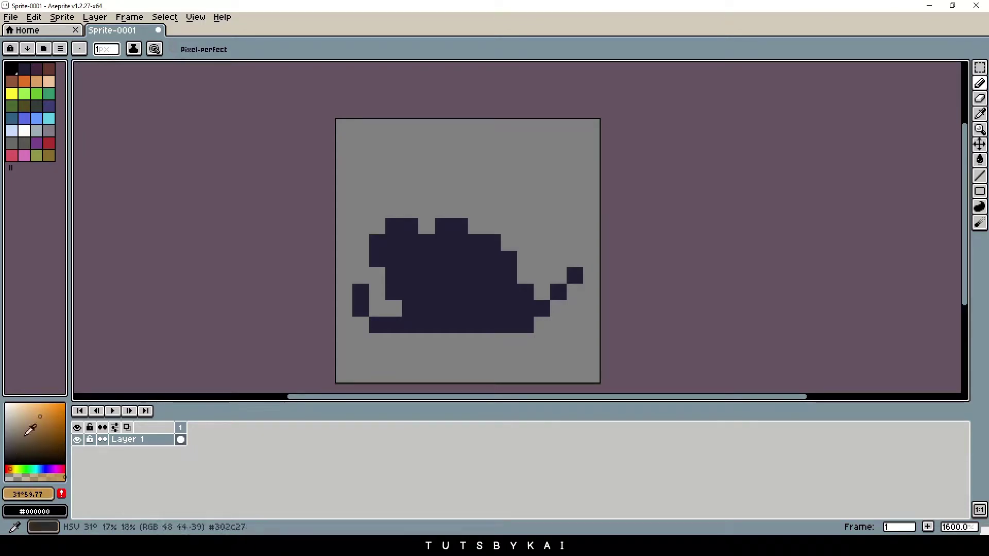
{"action": "left_click", "coordinate": [40, 416]}
{"action": "mouse_move", "coordinate": [361, 291]}
{"action": "left_mouse_down"}
{"action": "mouse_move", "coordinate": [361, 308]}
{"action": "mouse_move", "coordinate": [394, 325]}
{"action": "left_mouse_up"}
{"action": "left_click", "coordinate": [546, 307]}
{"action": "left_click", "coordinate": [572, 290]}
{"action": "key", "text": "ctrl+z"}
{"action": "left_click_drag", "start_coordinate": [542, 309], "coordinate": [575, 275]}
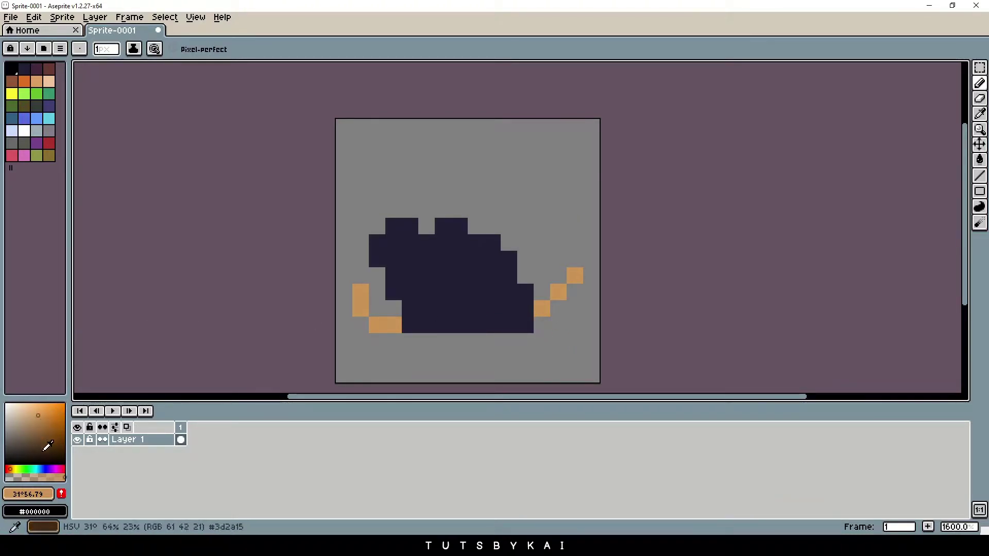
Repaint the base row under the body and the right end's first pixel in light blue, HSV 202°, 64, 94.
{"action": "left_click", "coordinate": [38, 469]}
{"action": "left_click", "coordinate": [39, 407]}
{"action": "left_click_drag", "start_coordinate": [38, 407], "coordinate": [43, 407]}
{"action": "left_click", "coordinate": [411, 324]}
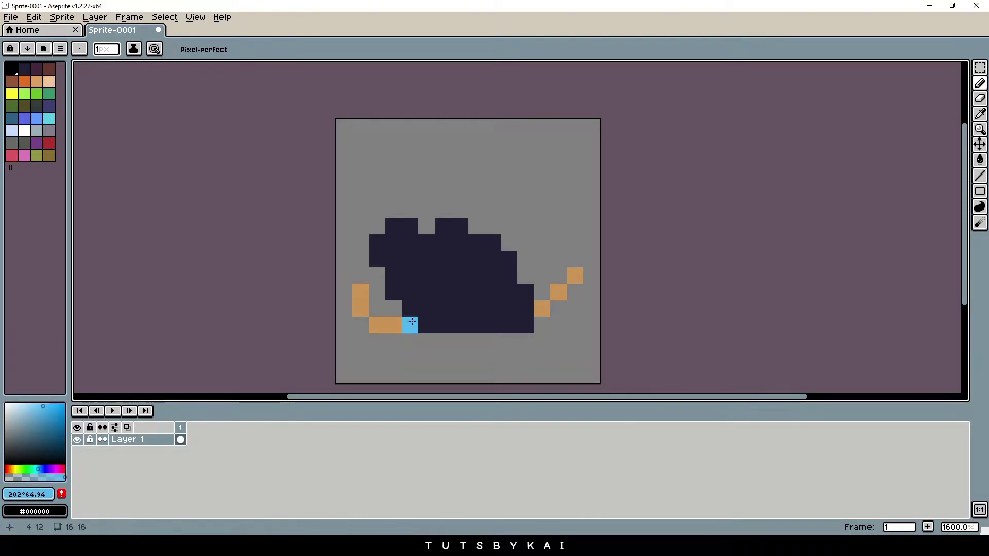
{"action": "left_click_drag", "start_coordinate": [399, 325], "coordinate": [526, 321]}
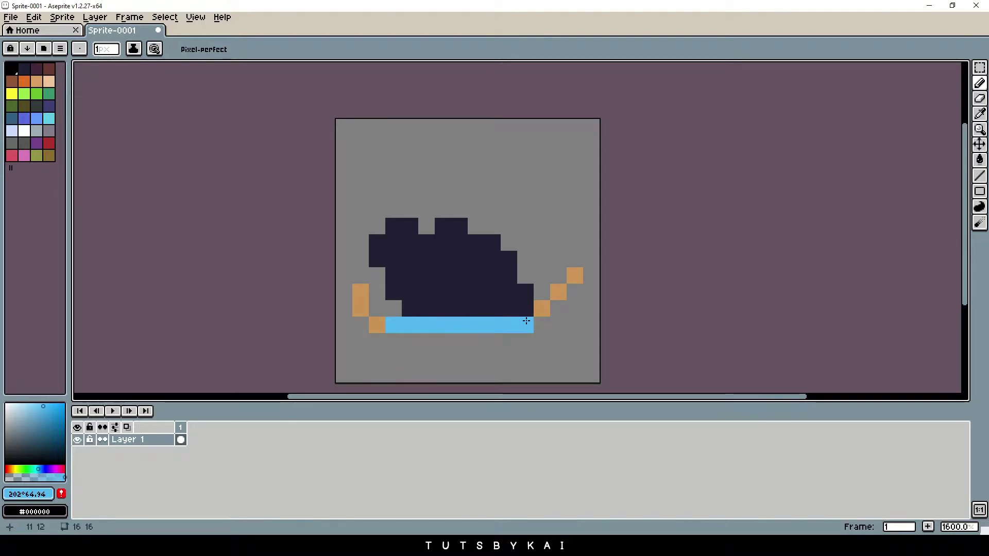
{"action": "scroll", "coordinate": [565, 346], "scroll_direction": "down", "scroll_amount": 2}
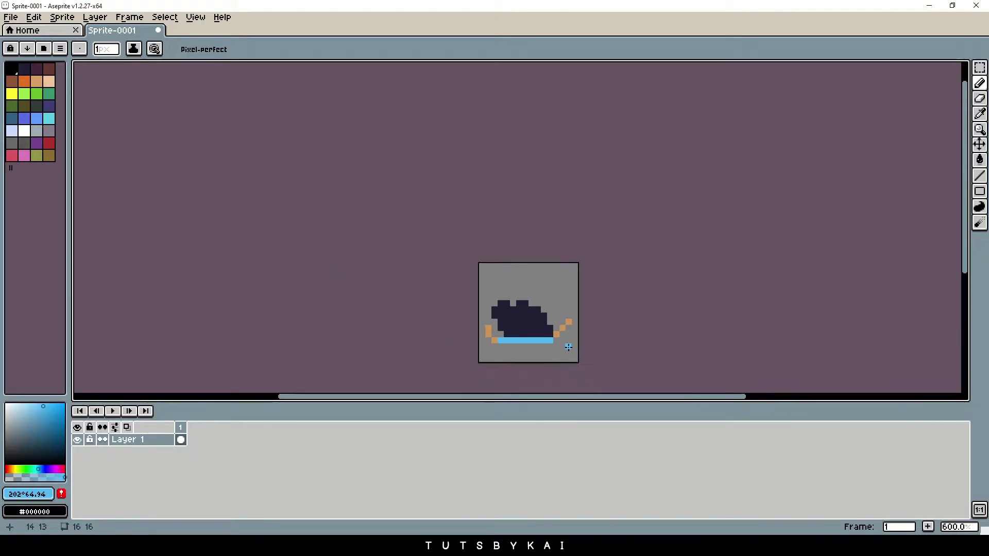
{"action": "scroll", "coordinate": [566, 346], "scroll_direction": "up", "scroll_amount": 2}
{"action": "left_click", "coordinate": [552, 316]}
{"action": "scroll", "coordinate": [603, 320], "scroll_direction": "down", "scroll_amount": 6}
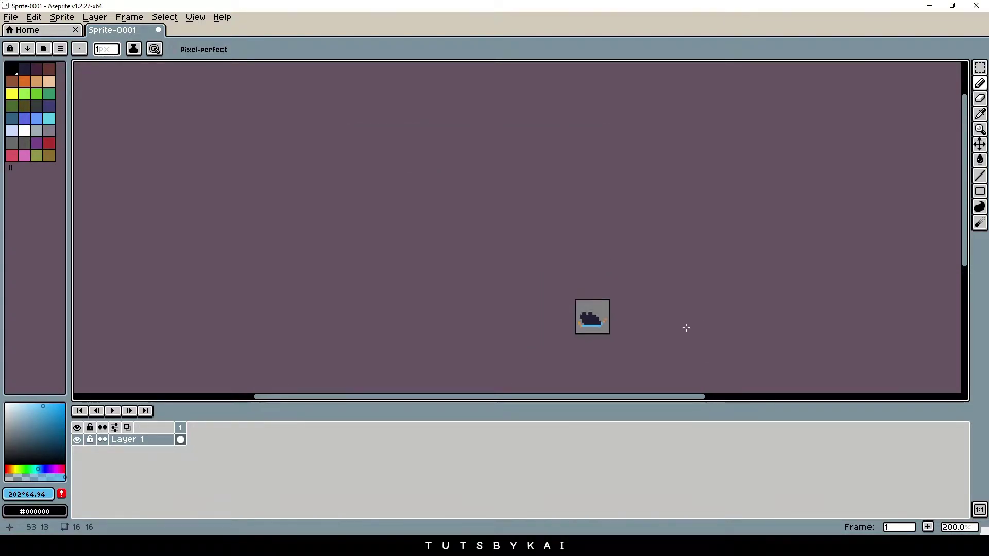
{"action": "scroll", "coordinate": [685, 326], "scroll_direction": "up", "scroll_amount": 4}
Recolour the blue base strip and its right-hand pixel in a deeper blue, HSV 208°, 82, 94.
{"action": "left_click", "coordinate": [54, 407]}
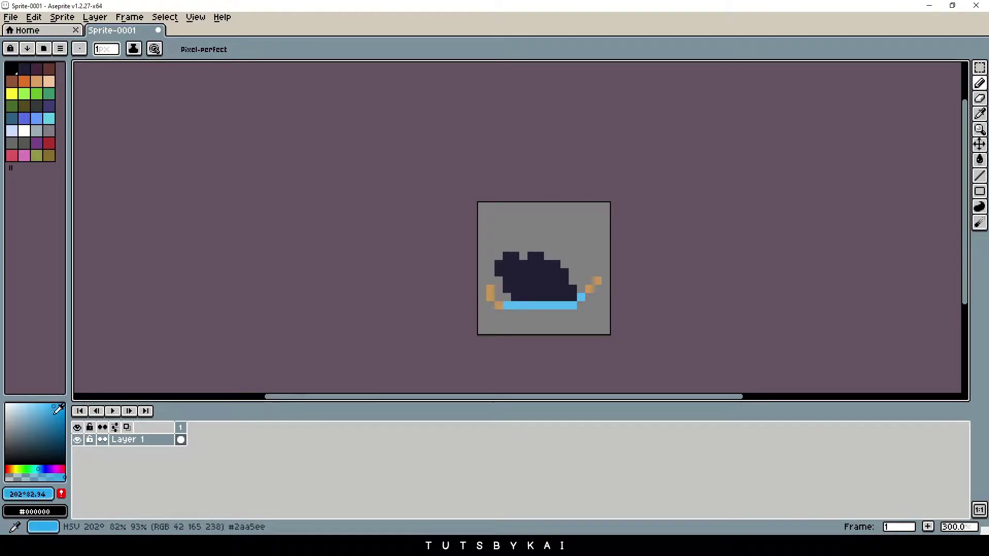
{"action": "left_click", "coordinate": [39, 469]}
{"action": "scroll", "coordinate": [492, 330], "scroll_direction": "up", "scroll_amount": 3}
{"action": "mouse_move", "coordinate": [530, 257]}
{"action": "left_mouse_down"}
{"action": "mouse_move", "coordinate": [729, 261]}
{"action": "mouse_move", "coordinate": [758, 233]}
{"action": "left_mouse_up"}
{"action": "scroll", "coordinate": [758, 233], "scroll_direction": "down", "scroll_amount": 10}
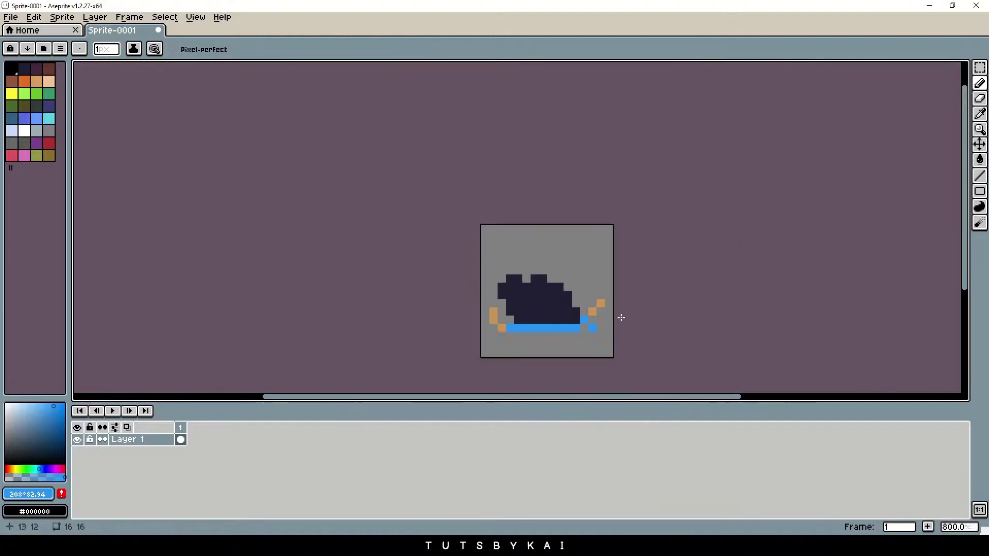
{"action": "scroll", "coordinate": [627, 317], "scroll_direction": "up", "scroll_amount": 7}
{"action": "right_click", "coordinate": [560, 302]}
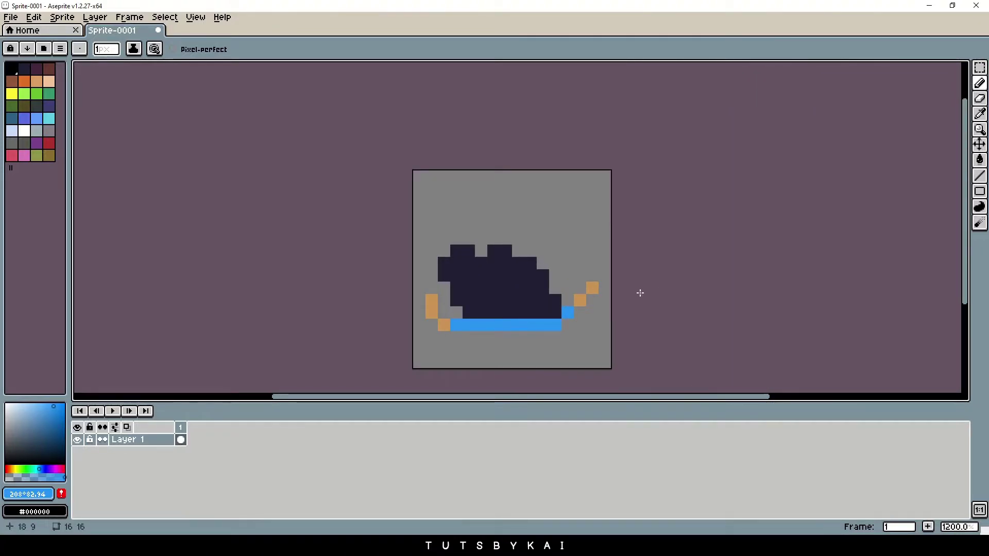
Close the gap between the two top bumps and recolour the whole navy body in orange-brown, HSV 25°, 56, 79.
{"action": "left_click_drag", "start_coordinate": [626, 296], "coordinate": [568, 287]}
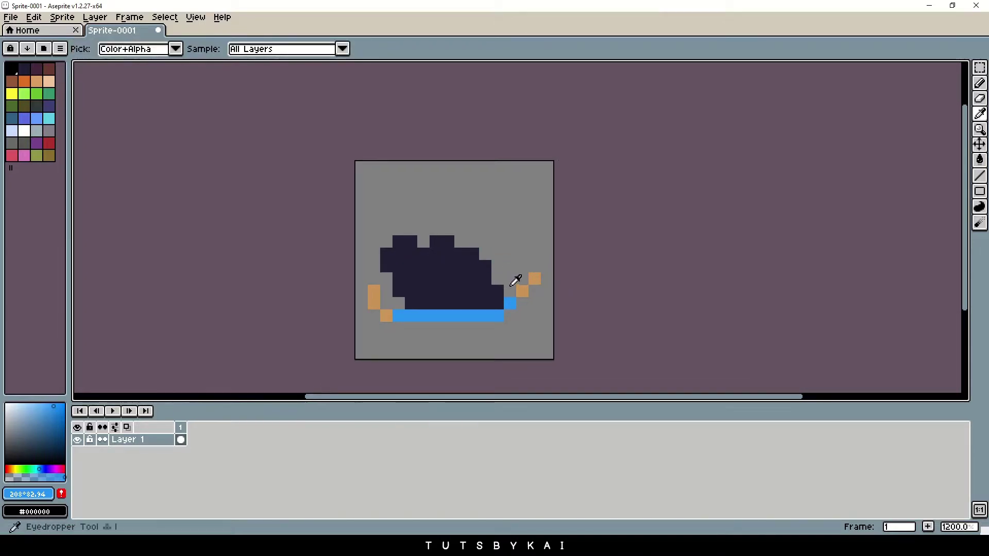
{"action": "left_click", "coordinate": [521, 291], "text": "alt"}
{"action": "key", "text": "b"}
{"action": "left_click", "coordinate": [434, 238]}
{"action": "right_click", "coordinate": [436, 242]}
{"action": "left_click", "coordinate": [424, 242]}
{"action": "mouse_move", "coordinate": [423, 242]}
{"action": "left_mouse_down"}
{"action": "mouse_move", "coordinate": [397, 242]}
{"action": "mouse_move", "coordinate": [386, 264]}
{"action": "mouse_move", "coordinate": [449, 245]}
{"action": "mouse_move", "coordinate": [431, 256]}
{"action": "mouse_move", "coordinate": [470, 253]}
{"action": "mouse_move", "coordinate": [480, 267]}
{"action": "mouse_move", "coordinate": [416, 266]}
{"action": "mouse_move", "coordinate": [399, 279]}
{"action": "mouse_move", "coordinate": [407, 291]}
{"action": "mouse_move", "coordinate": [438, 279]}
{"action": "mouse_move", "coordinate": [414, 303]}
{"action": "mouse_move", "coordinate": [439, 286]}
{"action": "mouse_move", "coordinate": [457, 283]}
{"action": "mouse_move", "coordinate": [464, 296]}
{"action": "mouse_move", "coordinate": [479, 276]}
{"action": "mouse_move", "coordinate": [478, 297]}
{"action": "mouse_move", "coordinate": [473, 286]}
{"action": "mouse_move", "coordinate": [495, 289]}
{"action": "left_mouse_up"}
{"action": "left_click", "coordinate": [10, 468]}
{"action": "key", "text": "g"}
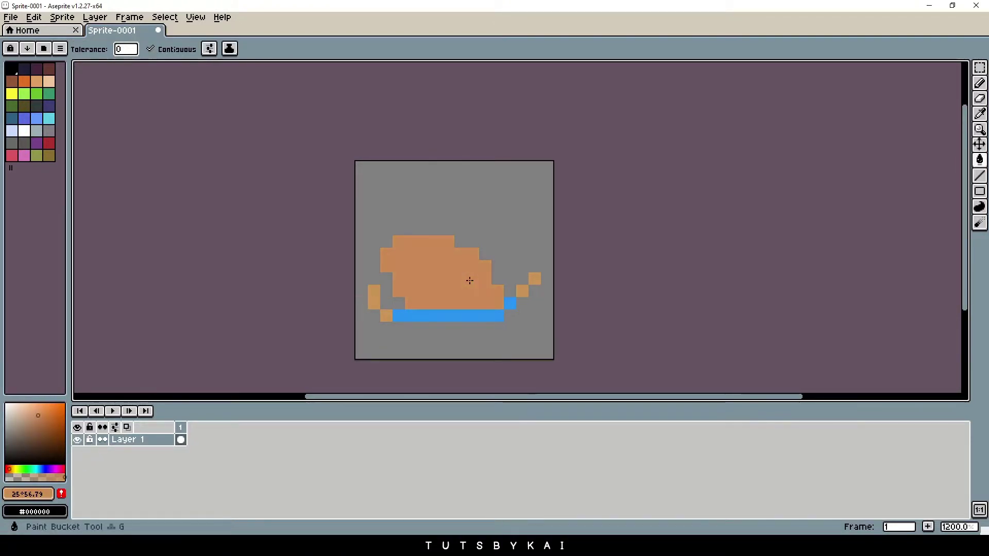
Fill the upturned ends with the body's orange-brown and undo the stray fill.
{"action": "left_click", "coordinate": [436, 316]}
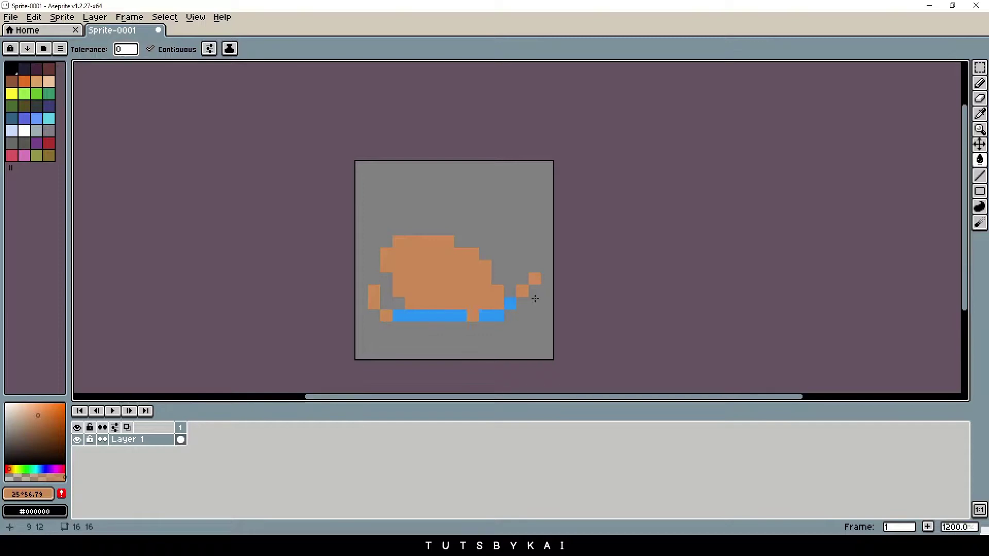
{"action": "key", "text": "ctrl+z"}
{"action": "scroll", "coordinate": [554, 300], "scroll_direction": "down", "scroll_amount": 2}
{"action": "scroll", "coordinate": [554, 300], "scroll_direction": "up", "scroll_amount": 2}
{"action": "left_click_drag", "start_coordinate": [649, 223], "coordinate": [676, 220]}
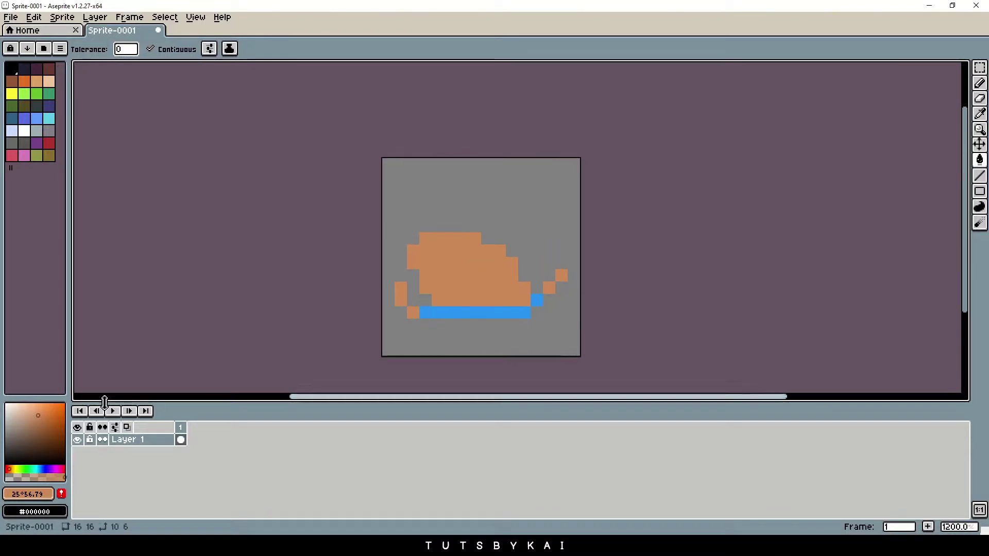
Paint dark grey hair, HSV 25°, 0, 15, along the body's top rows, upper-left edge and sloping right side.
{"action": "left_click", "coordinate": [10, 445]}
{"action": "left_click", "coordinate": [9, 447]}
{"action": "key", "text": "b"}
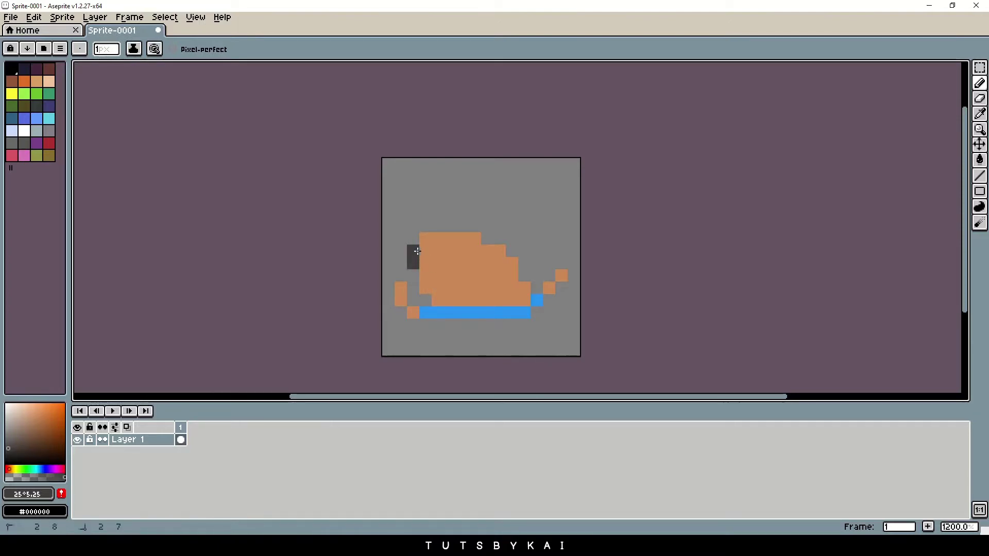
{"action": "left_click", "coordinate": [5, 448]}
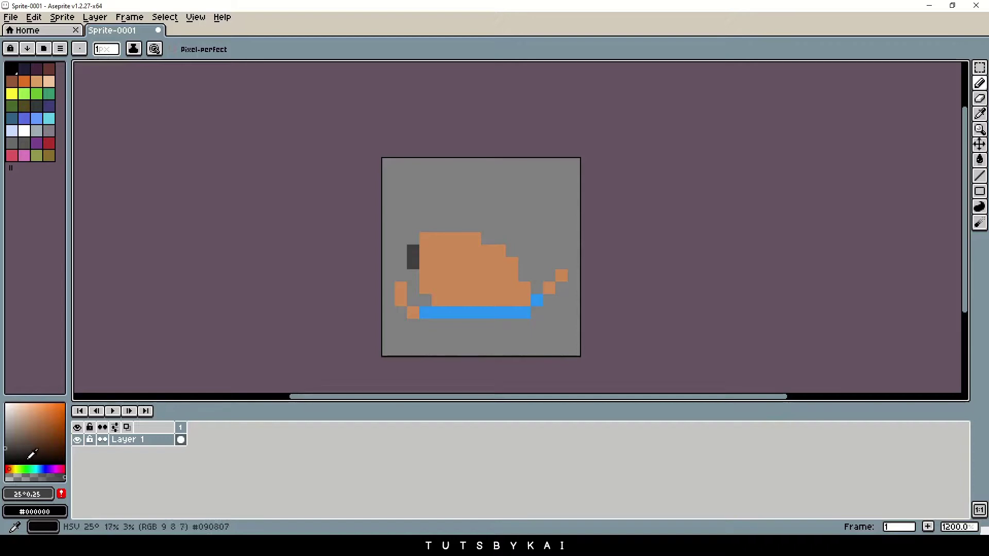
{"action": "left_click", "coordinate": [6, 453]}
{"action": "left_click", "coordinate": [403, 254]}
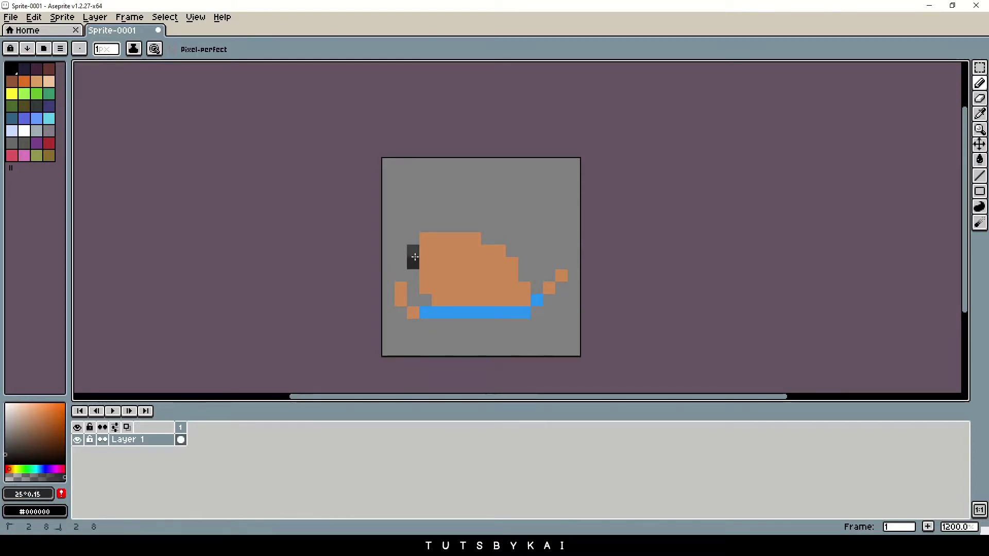
{"action": "mouse_move", "coordinate": [451, 238]}
{"action": "left_mouse_down"}
{"action": "mouse_move", "coordinate": [499, 249]}
{"action": "mouse_move", "coordinate": [429, 251]}
{"action": "left_mouse_up"}
{"action": "left_click_drag", "start_coordinate": [511, 261], "coordinate": [488, 263]}
Repaint the surplus dark pixel beneath the hair's left side with the body's orange-brown, #cb8959.
{"action": "scroll", "coordinate": [491, 266], "scroll_direction": "down", "scroll_amount": 4}
{"action": "scroll", "coordinate": [499, 271], "scroll_direction": "up", "scroll_amount": 4}
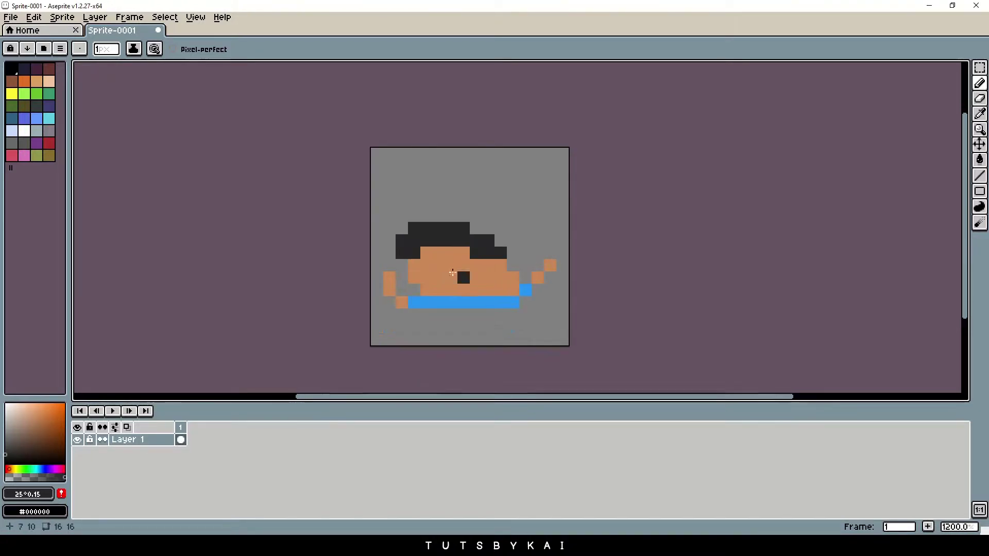
{"action": "left_click", "coordinate": [449, 260], "text": "alt"}
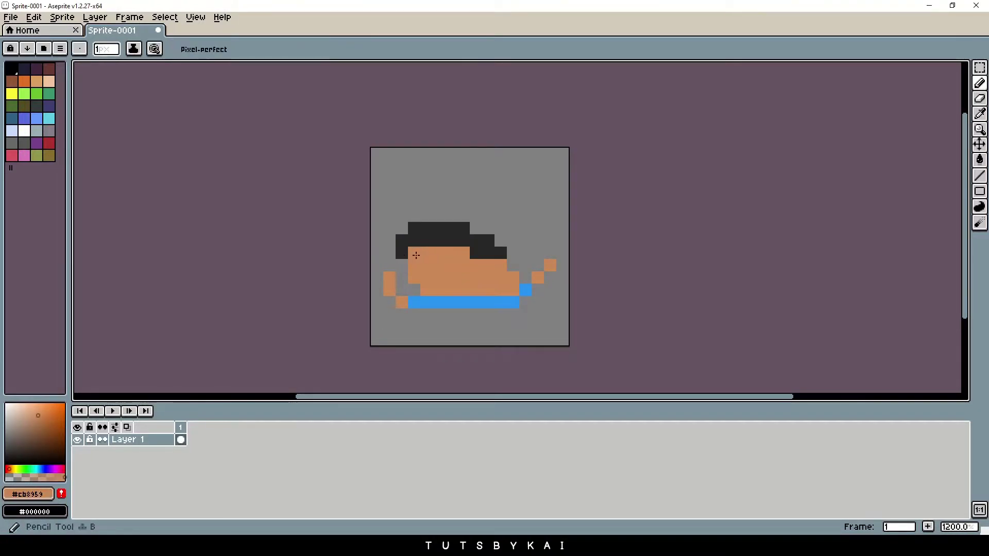
{"action": "scroll", "coordinate": [417, 255], "scroll_direction": "down", "scroll_amount": 3}
{"action": "scroll", "coordinate": [504, 249], "scroll_direction": "up", "scroll_amount": 1}
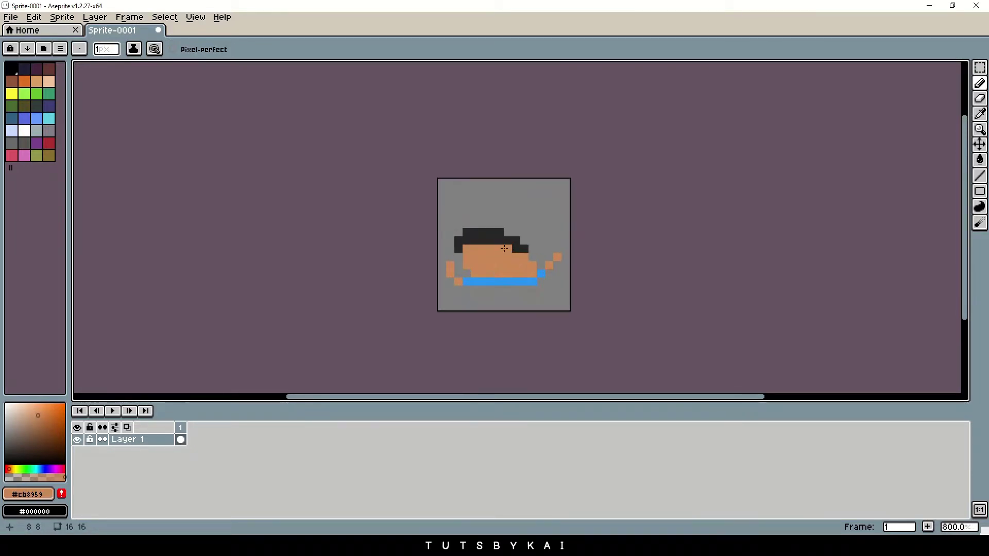
{"action": "scroll", "coordinate": [505, 249], "scroll_direction": "down", "scroll_amount": 3}
{"action": "scroll", "coordinate": [629, 238], "scroll_direction": "up", "scroll_amount": 5}
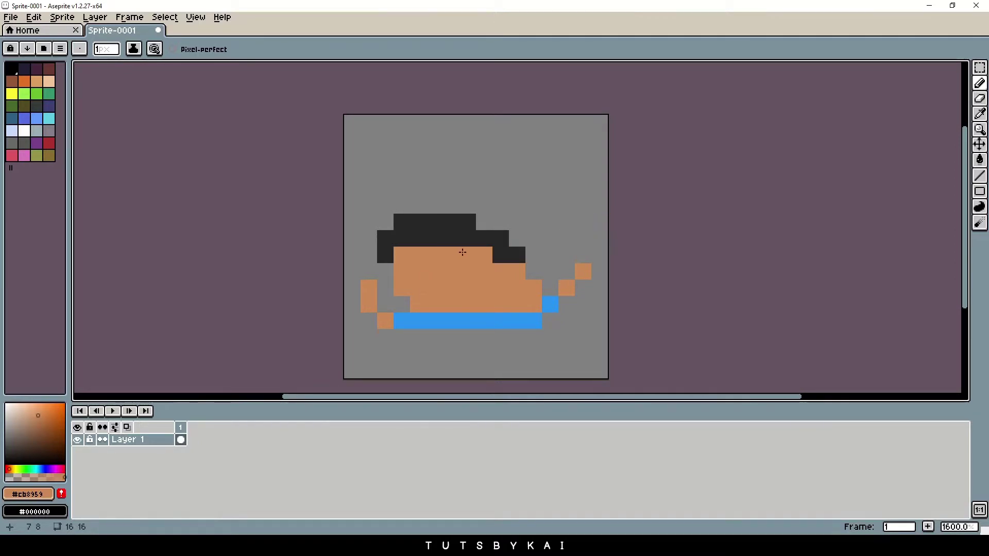
Paint a four-pixel white strip across the face for the eyes, starting one pixel in from its left edge.
{"action": "key", "text": "i"}
{"action": "left_click", "coordinate": [24, 131]}
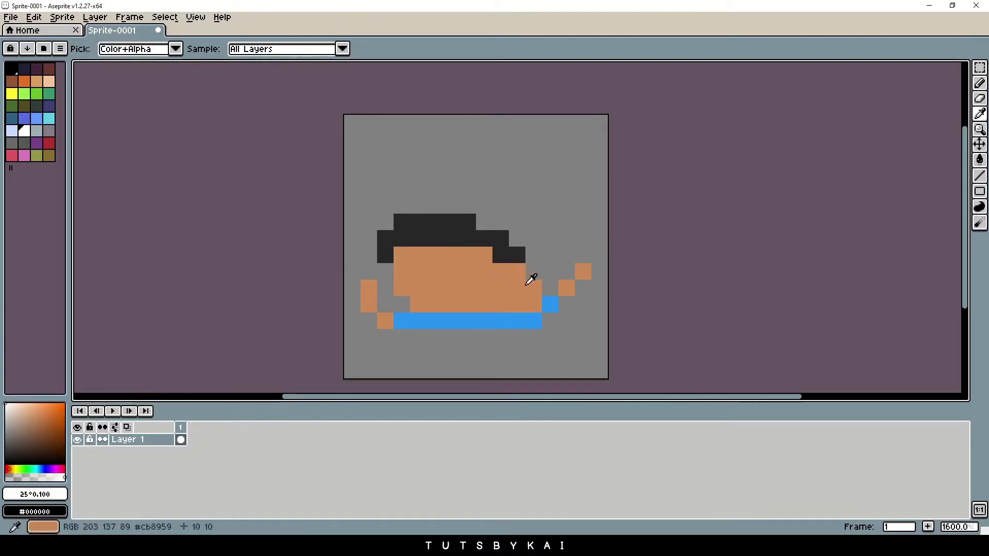
{"action": "key", "text": "b"}
{"action": "left_click", "coordinate": [434, 278]}
{"action": "key", "text": "ctrl+z"}
{"action": "left_click", "coordinate": [412, 275]}
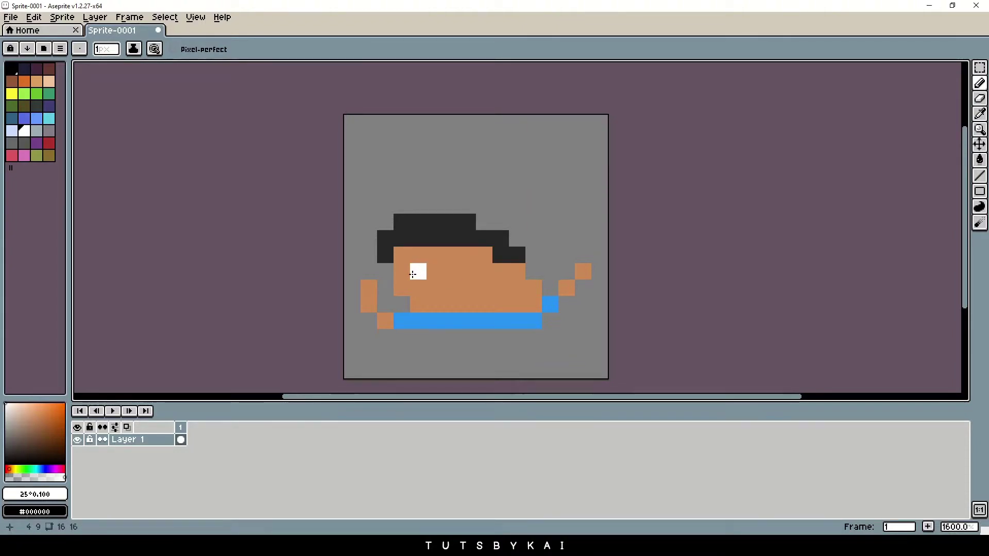
{"action": "left_click", "coordinate": [468, 272]}
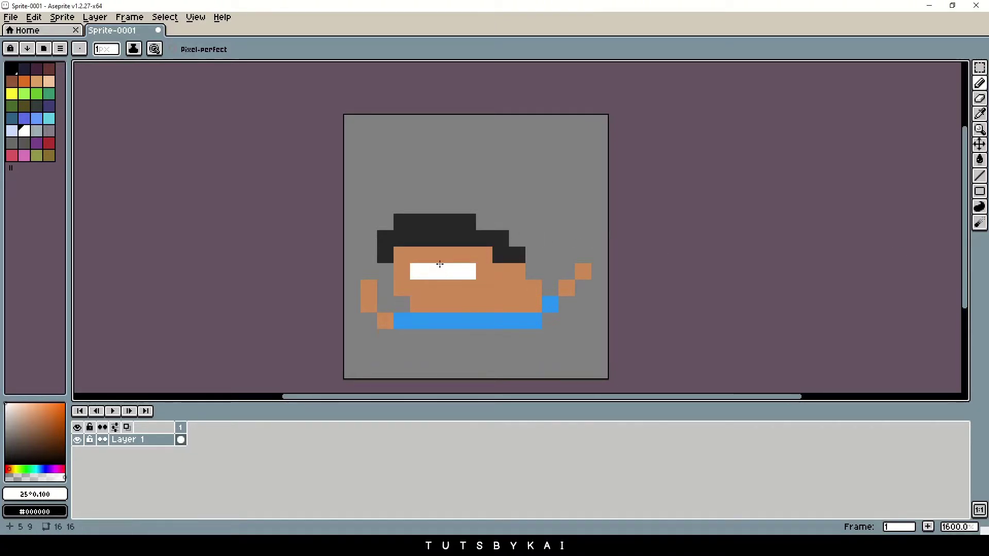
Try splitting the white eye strip with an orange-brown second pixel and lengthening it by one white pixel.
{"action": "left_click", "coordinate": [440, 252], "text": "alt"}
{"action": "left_click", "coordinate": [433, 272]}
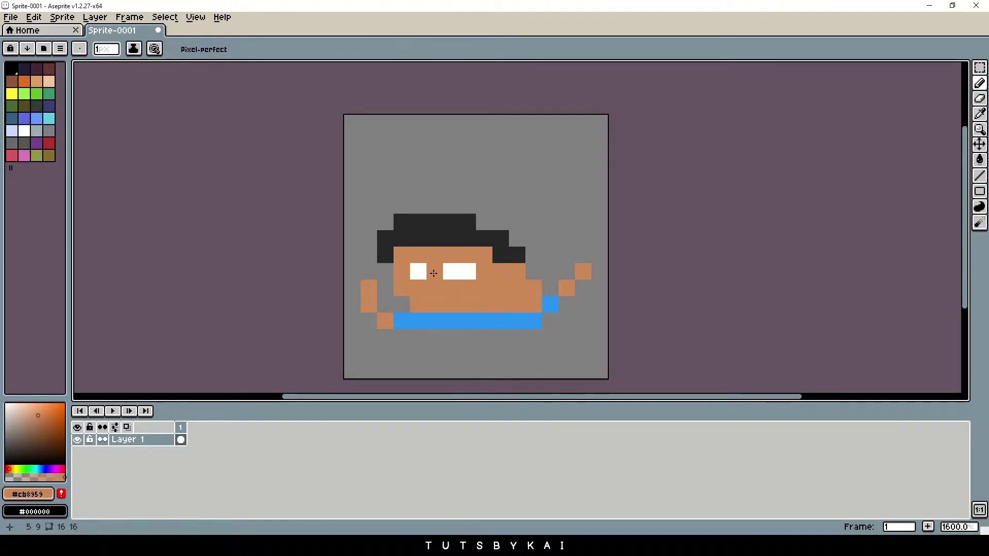
{"action": "left_click", "coordinate": [423, 272], "text": "alt"}
{"action": "left_click", "coordinate": [434, 271]}
{"action": "scroll", "coordinate": [507, 276], "scroll_direction": "down", "scroll_amount": 4}
{"action": "scroll", "coordinate": [507, 277], "scroll_direction": "down", "scroll_amount": 3}
{"action": "scroll", "coordinate": [494, 270], "scroll_direction": "up", "scroll_amount": 11}
{"action": "key", "text": "ctrl+z"}
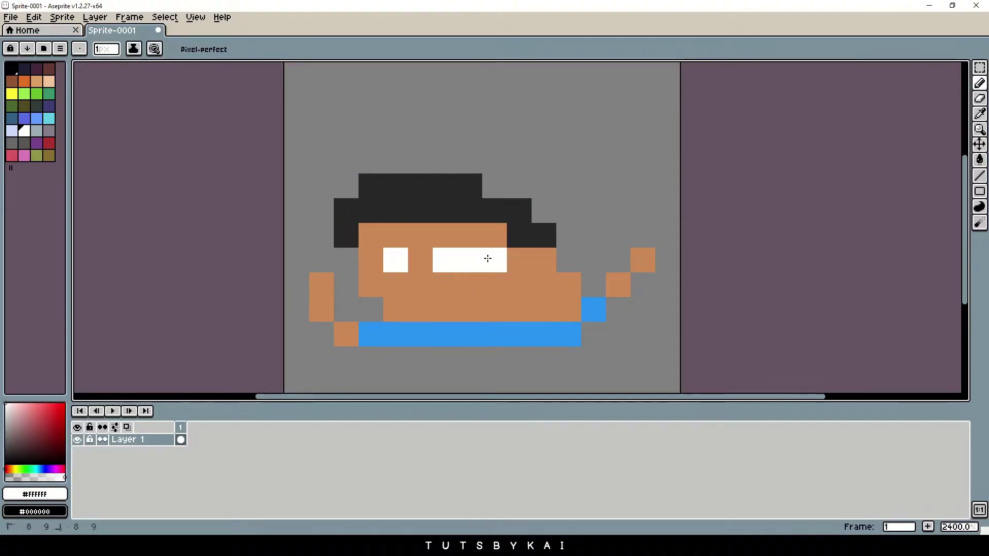
Try shifting the orange-brown gap between the eyes one pixel to the right, and undo the changes.
{"action": "left_click", "coordinate": [419, 261]}
{"action": "left_click", "coordinate": [453, 234], "text": "alt"}
{"action": "left_click", "coordinate": [446, 258]}
{"action": "scroll", "coordinate": [593, 287], "scroll_direction": "down", "scroll_amount": 11}
{"action": "scroll", "coordinate": [593, 287], "scroll_direction": "up", "scroll_amount": 2}
{"action": "key", "text": "ctrl+z"}
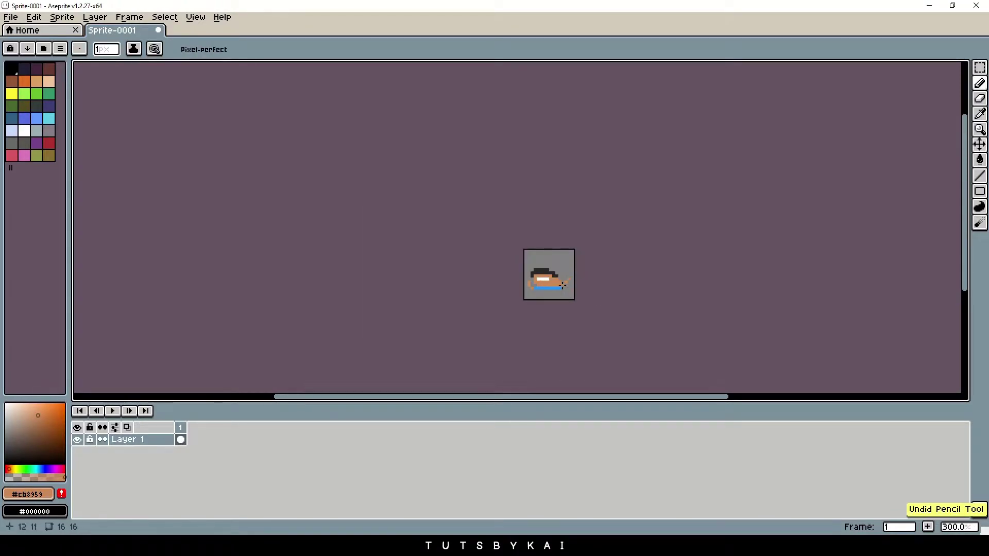
{"action": "scroll", "coordinate": [549, 274], "scroll_direction": "up", "scroll_amount": 6}
{"action": "scroll", "coordinate": [528, 282], "scroll_direction": "down", "scroll_amount": 7}
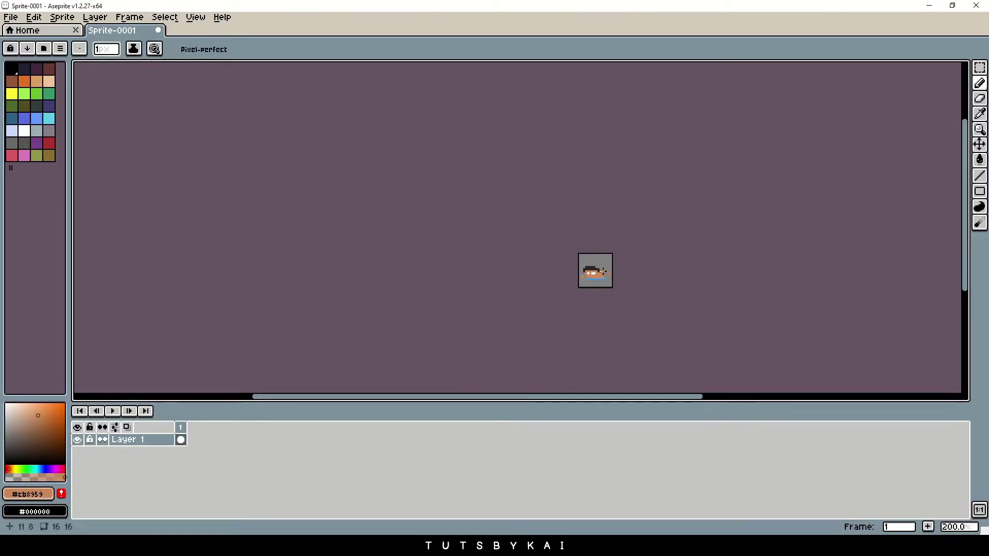
{"action": "scroll", "coordinate": [569, 275], "scroll_direction": "up", "scroll_amount": 10}
Refill the gap between the eyes with white to make one four-pixel strip.
{"action": "key", "text": "i"}
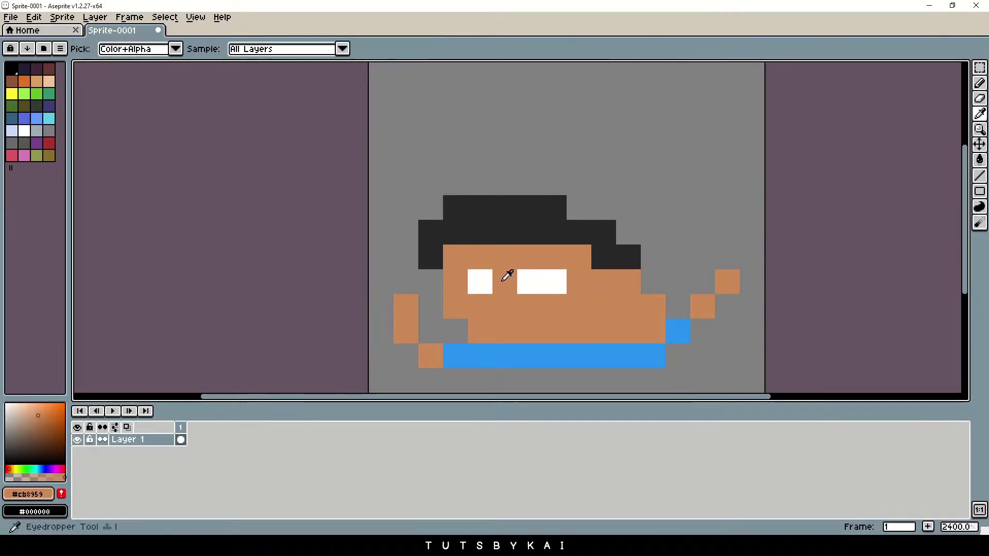
{"action": "left_click", "coordinate": [486, 273]}
{"action": "key", "text": "b"}
{"action": "left_click_drag", "start_coordinate": [506, 284], "coordinate": [557, 285]}
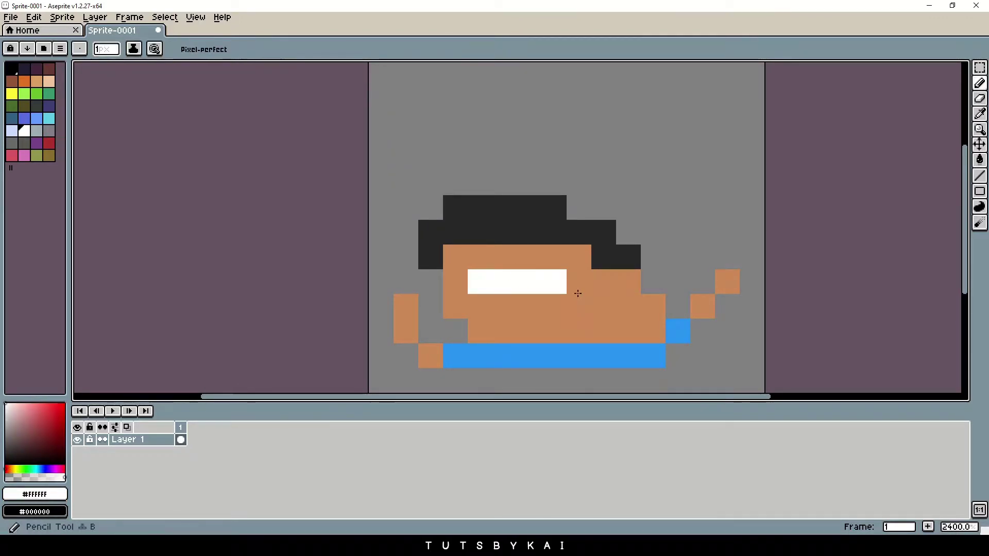
Paint black pupils on the first and third pixels of the white eye strip.
{"action": "scroll", "coordinate": [597, 302], "scroll_direction": "down", "scroll_amount": 8}
{"action": "scroll", "coordinate": [597, 301], "scroll_direction": "up", "scroll_amount": 6}
{"action": "left_click", "coordinate": [11, 68]}
{"action": "left_click", "coordinate": [531, 284]}
{"action": "key", "text": "ctrl+z"}
{"action": "left_click", "coordinate": [514, 283]}
{"action": "left_click", "coordinate": [563, 283]}
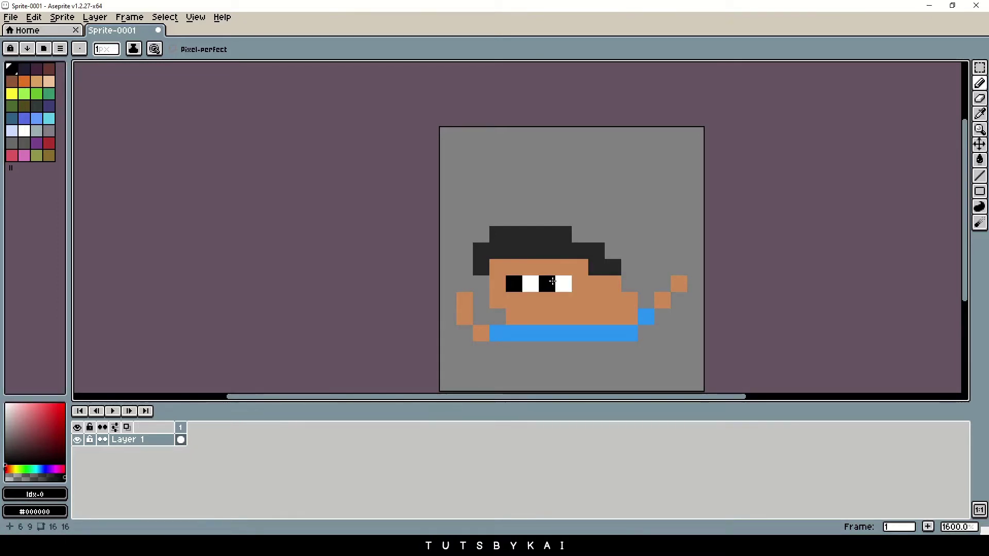
{"action": "scroll", "coordinate": [562, 282], "scroll_direction": "down", "scroll_amount": 6}
{"action": "scroll", "coordinate": [592, 280], "scroll_direction": "up", "scroll_amount": 6}
{"action": "scroll", "coordinate": [663, 287], "scroll_direction": "down", "scroll_amount": 9}
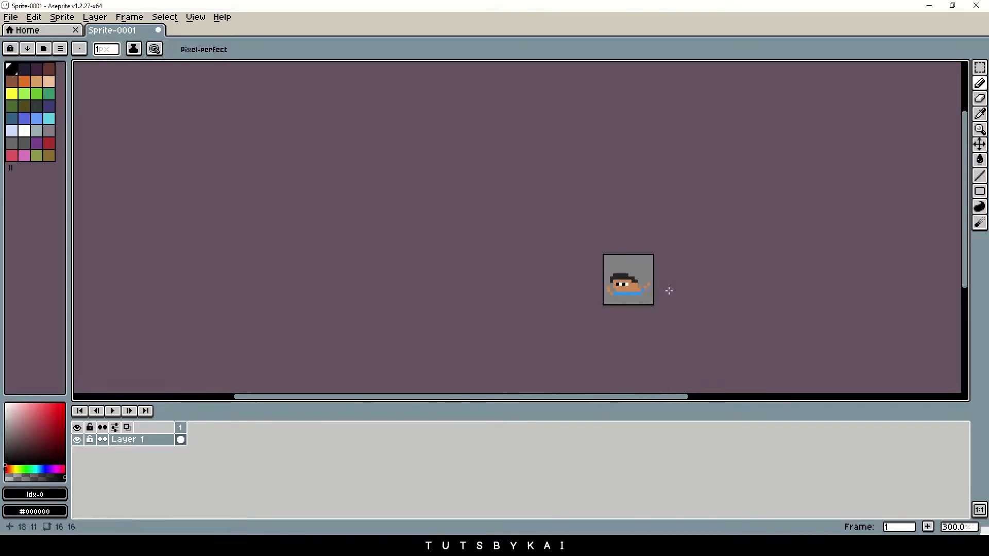
Recolour both pupils with the hair's dark grey, #272727.
{"action": "scroll", "coordinate": [697, 286], "scroll_direction": "up", "scroll_amount": 12}
{"action": "key", "text": "i"}
{"action": "left_click", "coordinate": [553, 204]}
{"action": "key", "text": "b"}
{"action": "scroll", "coordinate": [582, 260], "scroll_direction": "down", "scroll_amount": 3}
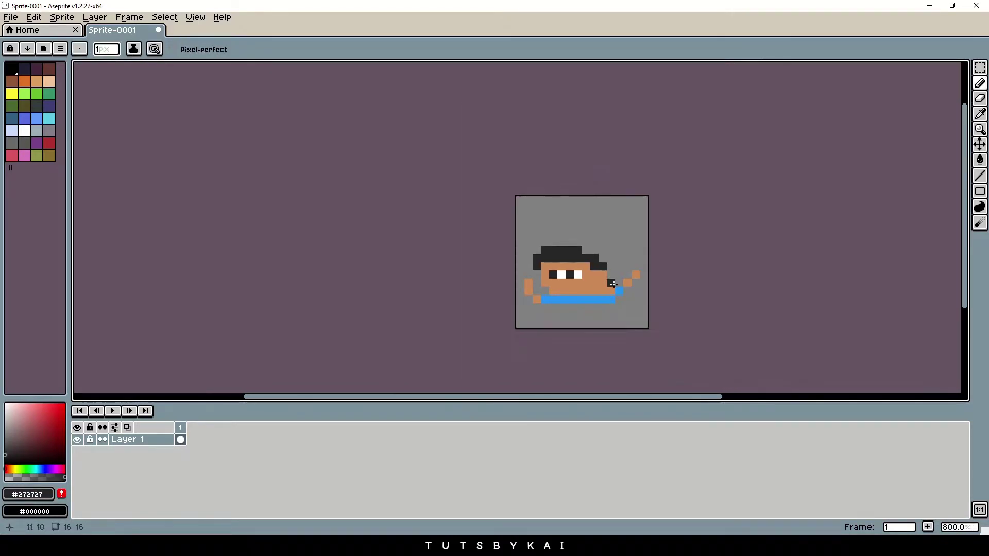
{"action": "scroll", "coordinate": [608, 284], "scroll_direction": "up", "scroll_amount": 3}
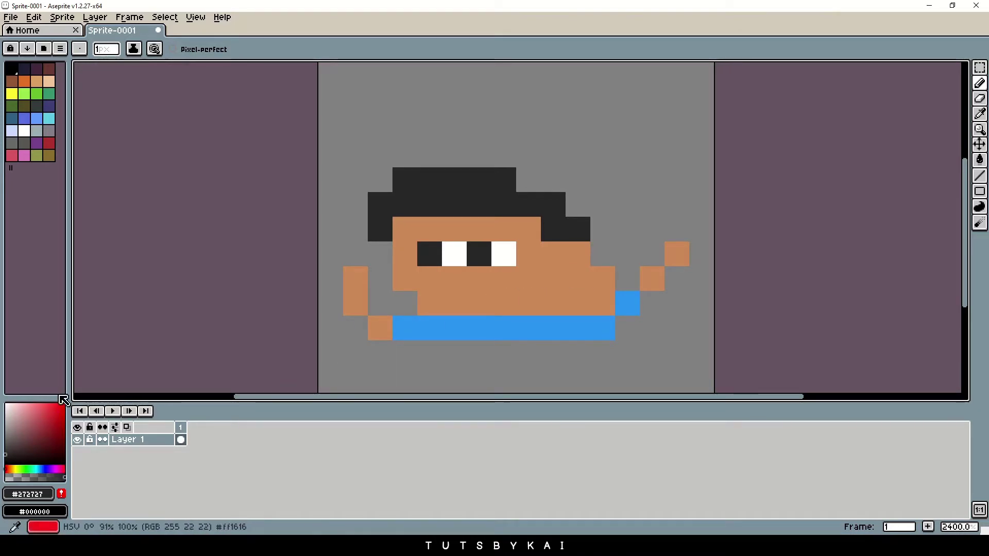
Fill the hair and both pupils with a lighter grey, HSV 0°, 0, 25.
{"action": "left_click", "coordinate": [7, 449]}
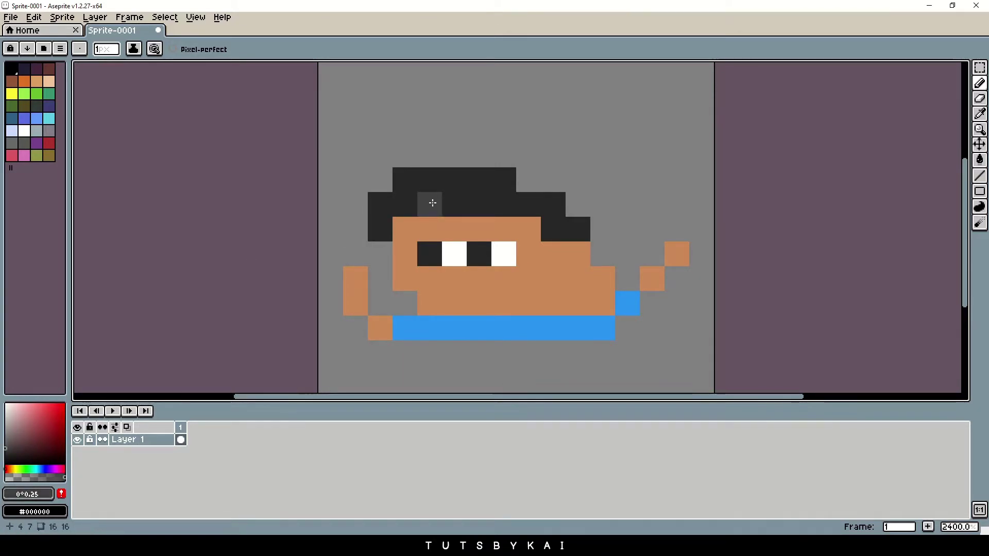
{"action": "key", "text": "g"}
{"action": "left_click", "coordinate": [453, 194]}
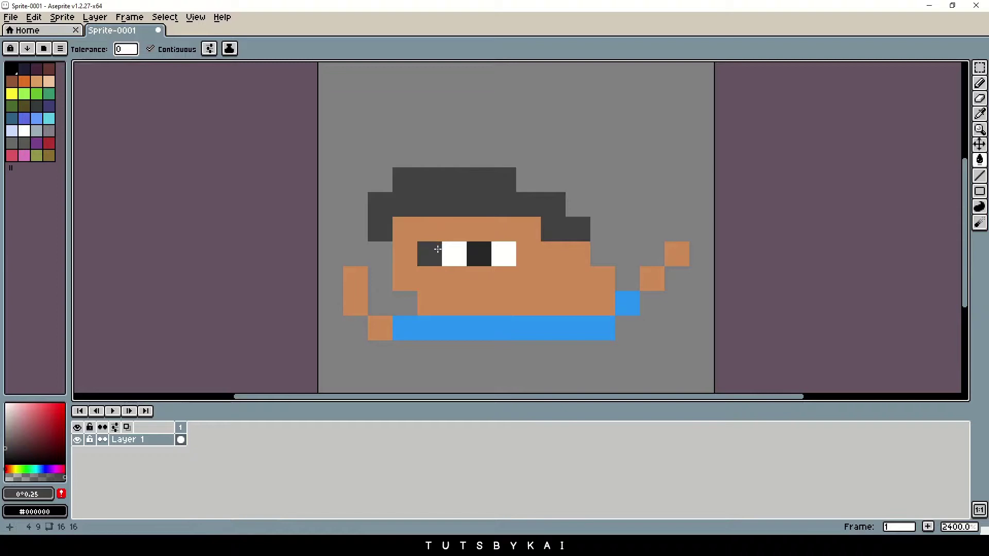
{"action": "scroll", "coordinate": [482, 252], "scroll_direction": "down", "scroll_amount": 9}
{"action": "scroll", "coordinate": [652, 283], "scroll_direction": "up", "scroll_amount": 7}
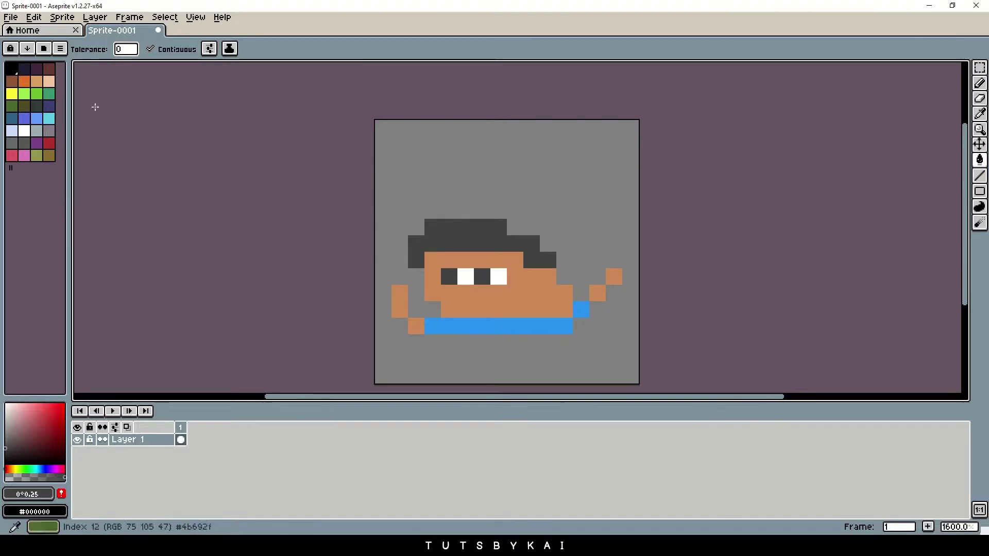
Sample the skin colour and shift it to a darker reddish brown, HSV 18°, 50, 62, for pencil drawing.
{"action": "key", "text": "i"}
{"action": "left_click", "coordinate": [566, 304]}
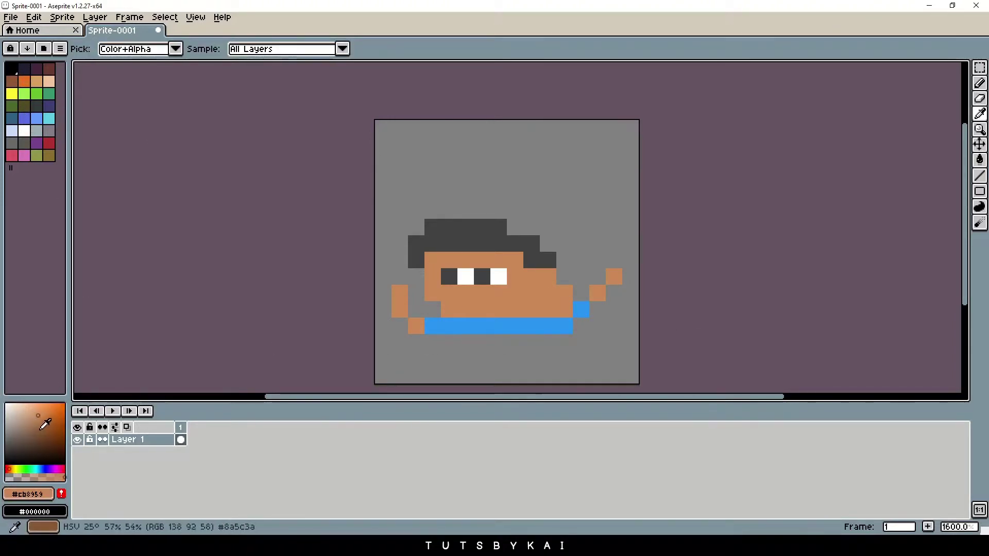
{"action": "left_click", "coordinate": [9, 469]}
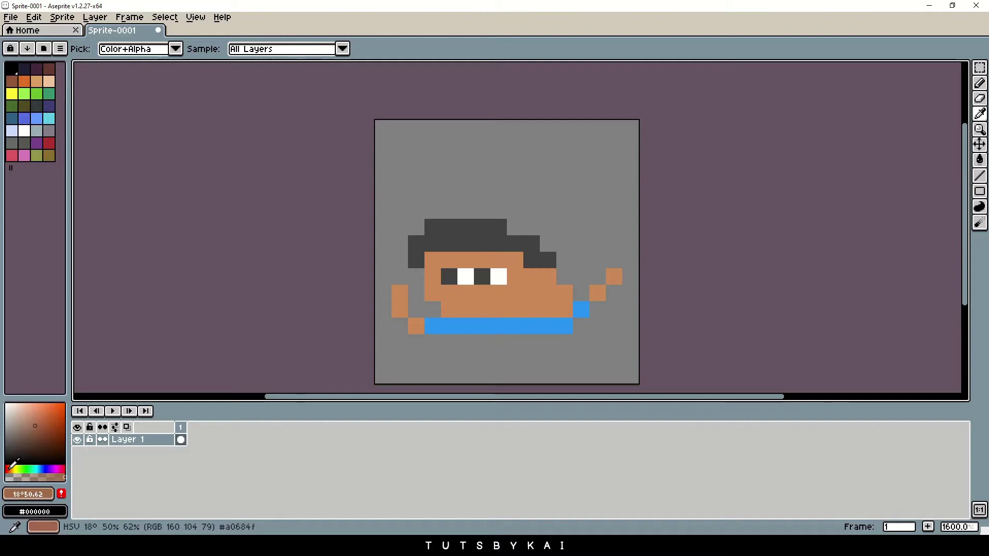
{"action": "key", "text": "b"}
Try out reddish-brown mouth strokes on the lower face and undo them.
{"action": "left_click", "coordinate": [477, 306]}
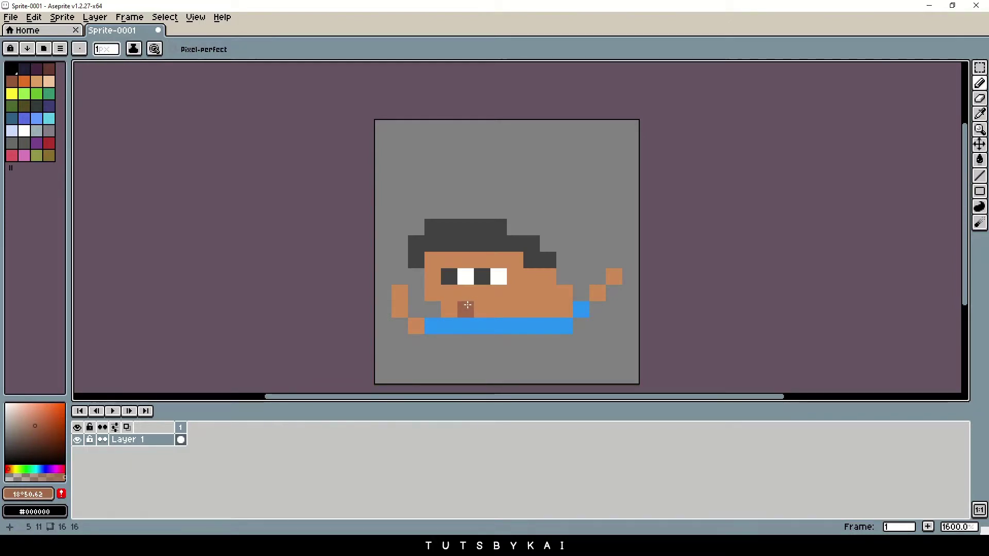
{"action": "left_click", "coordinate": [508, 305], "text": "shift"}
{"action": "key", "text": "ctrl+z"}
{"action": "mouse_move", "coordinate": [477, 296]}
{"action": "left_mouse_down"}
{"action": "mouse_move", "coordinate": [519, 296]}
{"action": "mouse_move", "coordinate": [530, 308]}
{"action": "left_mouse_up"}
{"action": "key", "text": "ctrl+z"}
Draw a four-pixel reddish-brown mouth directly below the eyes, offset one pixel to the right of them.
{"action": "left_click", "coordinate": [468, 296]}
{"action": "scroll", "coordinate": [484, 296], "scroll_direction": "down", "scroll_amount": 6}
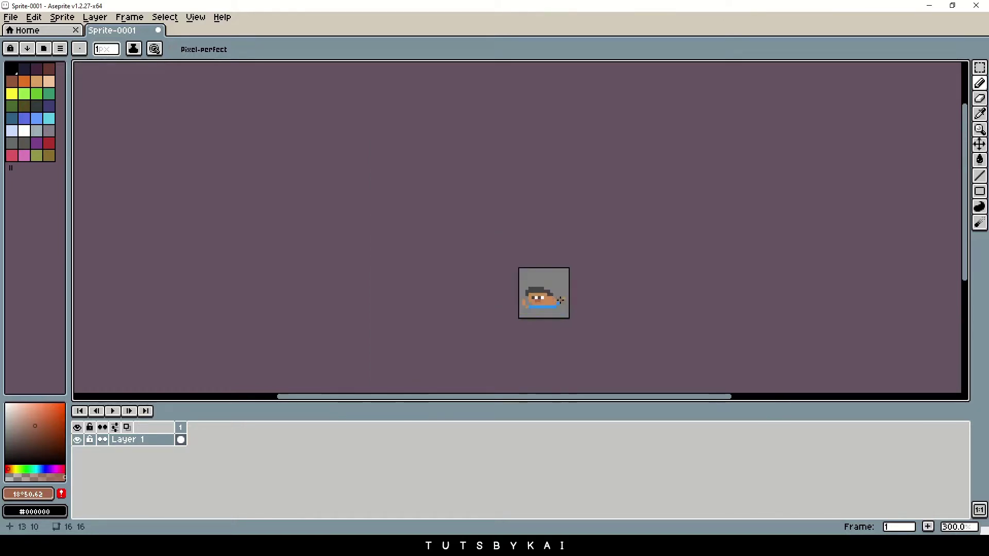
{"action": "scroll", "coordinate": [511, 300], "scroll_direction": "up", "scroll_amount": 6}
{"action": "left_click", "coordinate": [512, 300]}
{"action": "left_click", "coordinate": [526, 294]}
{"action": "scroll", "coordinate": [595, 316], "scroll_direction": "down", "scroll_amount": 7}
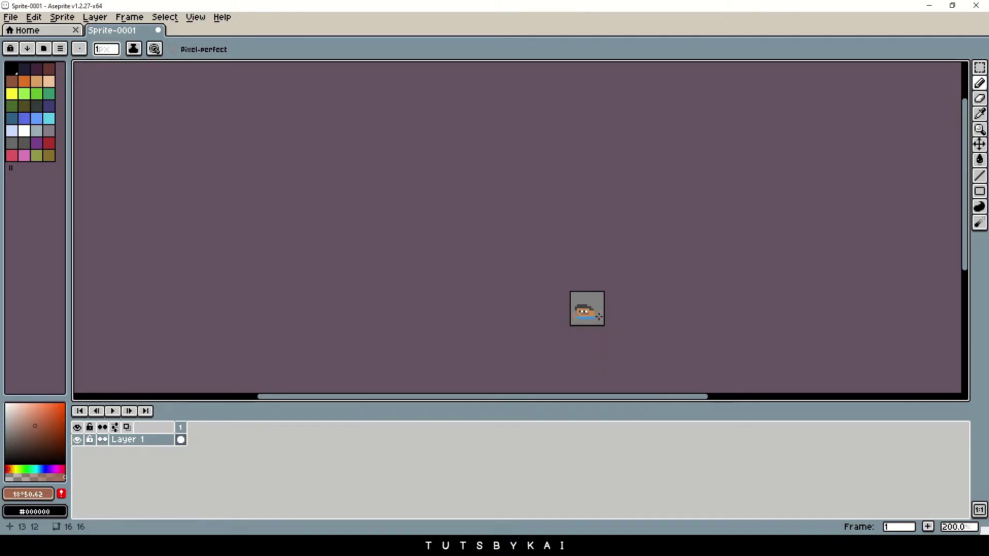
{"action": "scroll", "coordinate": [599, 316], "scroll_direction": "up", "scroll_amount": 7}
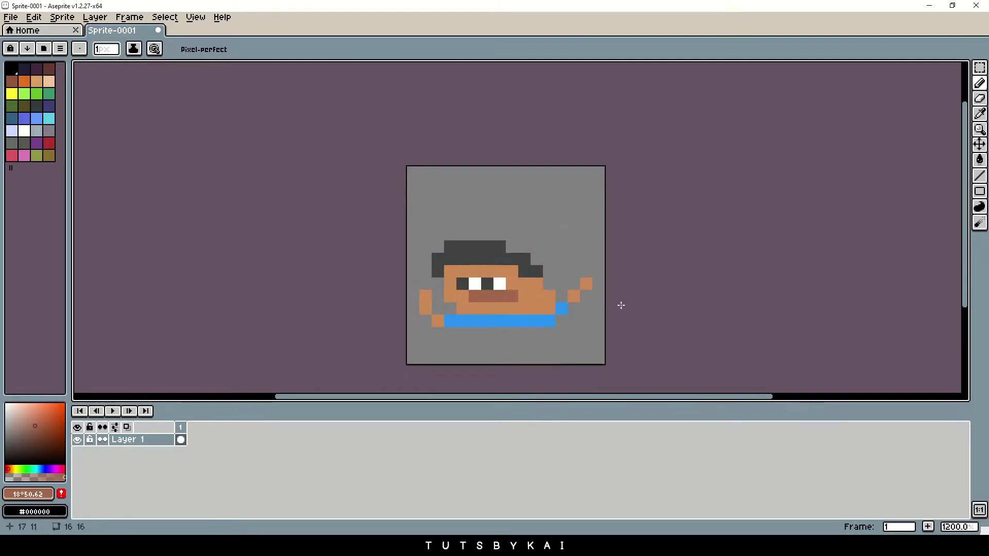
Select the area around the whole character, move it up one pixel and clear the selection.
{"action": "scroll", "coordinate": [613, 303], "scroll_direction": "up", "scroll_amount": 1}
{"action": "left_click_drag", "start_coordinate": [614, 303], "coordinate": [603, 290]}
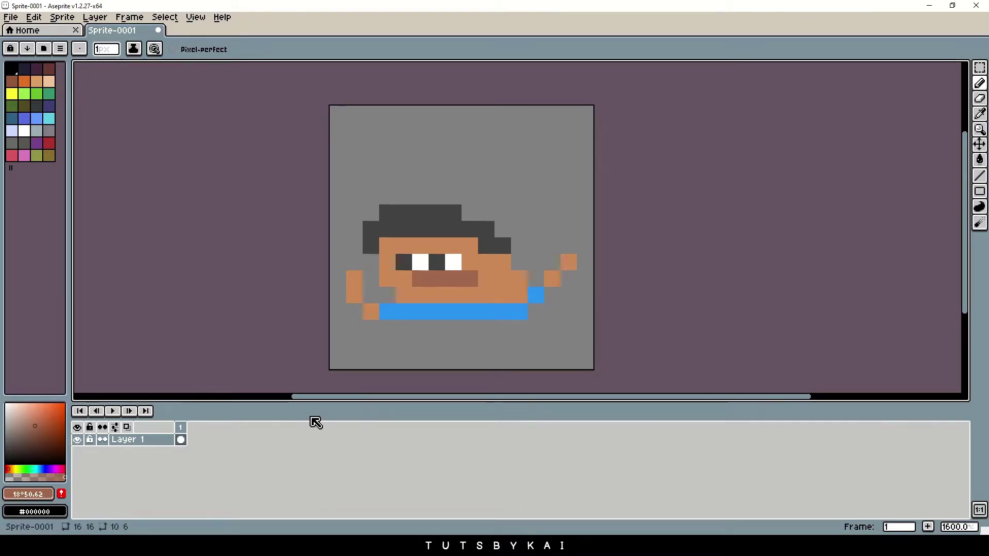
{"action": "key", "text": "m"}
{"action": "left_click_drag", "start_coordinate": [587, 346], "coordinate": [332, 160]}
{"action": "mouse_move", "coordinate": [467, 286]}
{"action": "left_mouse_down"}
{"action": "mouse_move", "coordinate": [476, 246]}
{"action": "mouse_move", "coordinate": [471, 278]}
{"action": "left_mouse_up"}
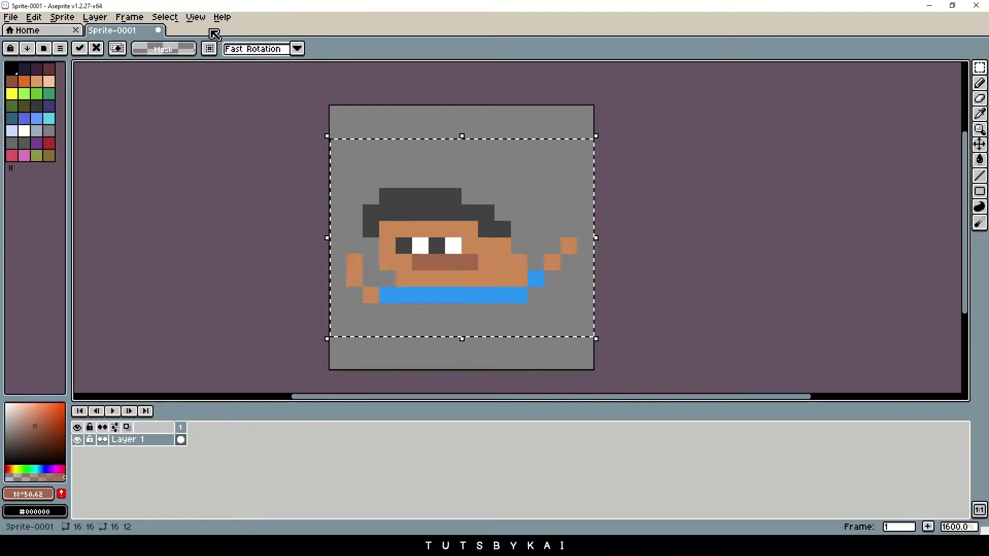
{"action": "left_click", "coordinate": [164, 17]}
{"action": "left_click", "coordinate": [188, 40]}
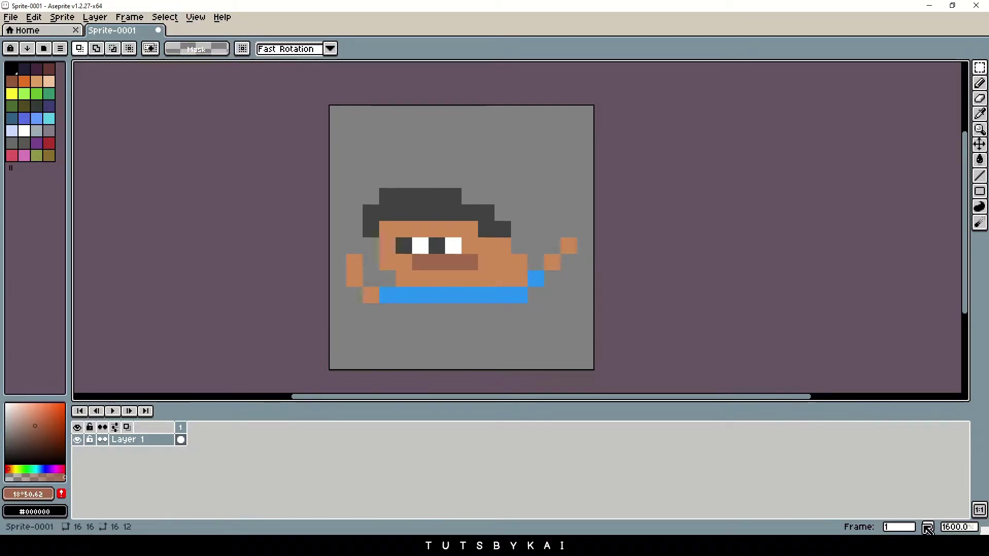
Add a second frame and delete both raised arms and the blue strip's leftmost pixel from it.
{"action": "left_click", "coordinate": [928, 527]}
{"action": "left_click", "coordinate": [192, 440]}
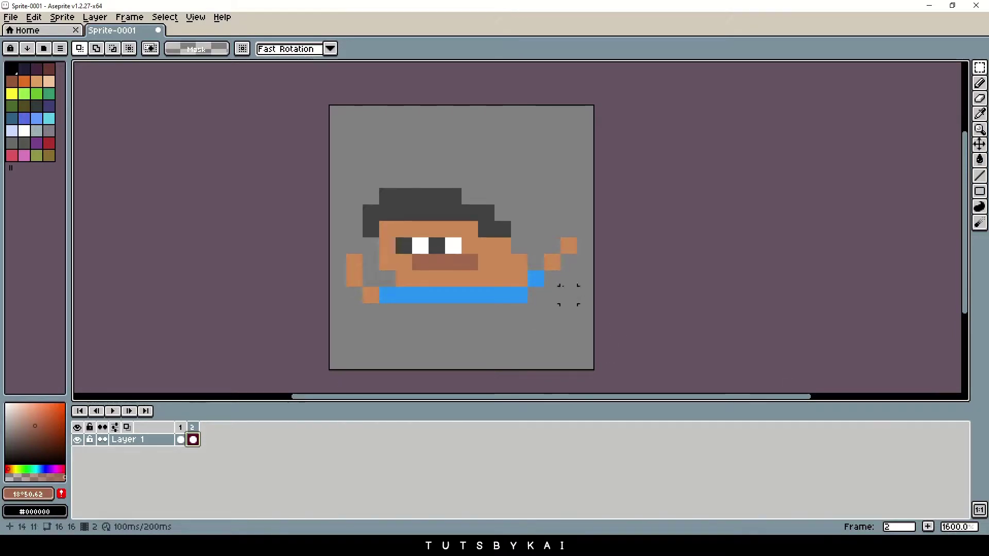
{"action": "left_click_drag", "start_coordinate": [528, 222], "coordinate": [593, 336]}
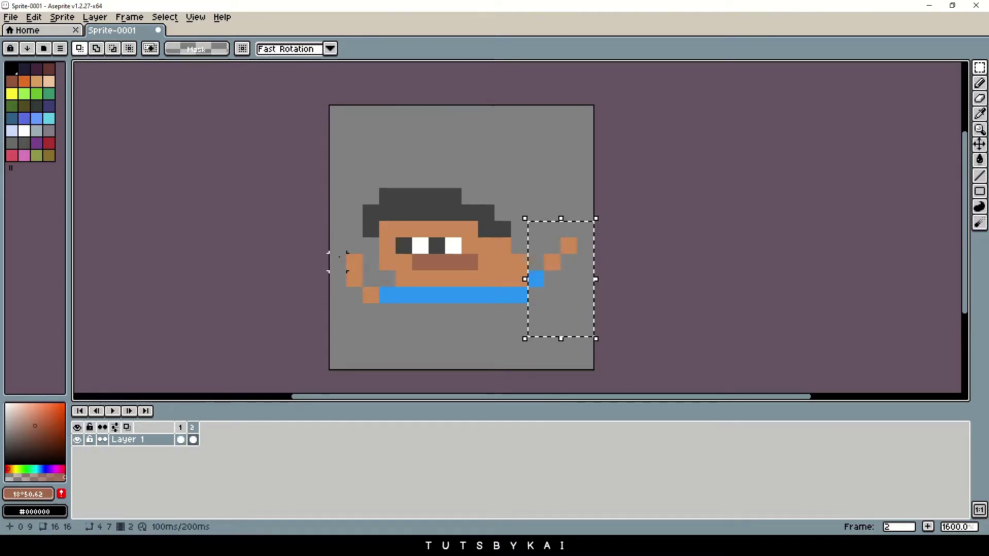
{"action": "key", "text": "Delete"}
{"action": "mouse_move", "coordinate": [338, 247]}
{"action": "left_mouse_down"}
{"action": "mouse_move", "coordinate": [376, 315]}
{"action": "mouse_move", "coordinate": [387, 296]}
{"action": "left_mouse_up"}
{"action": "key", "text": "Delete"}
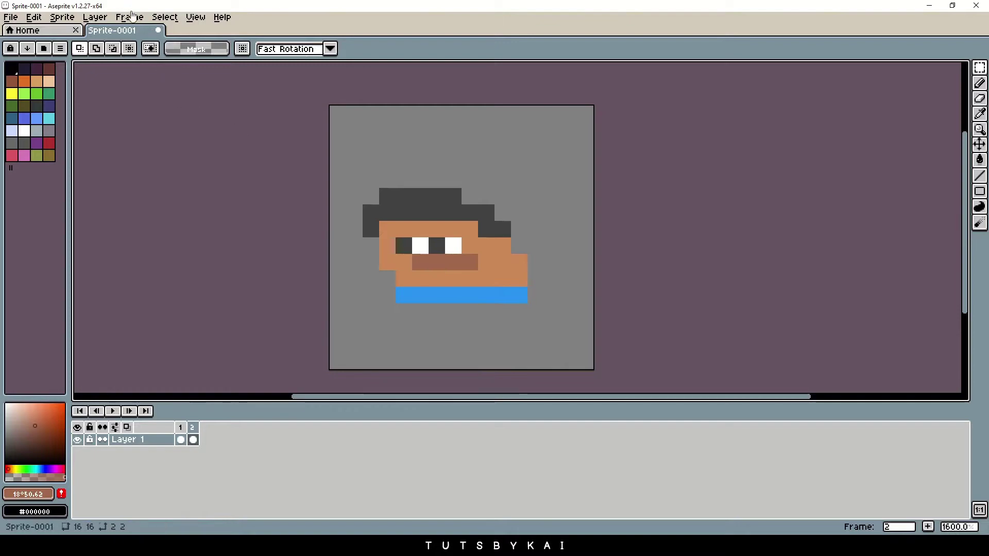
Flip the character in frame 2 horizontally and compare the frame with frame 1.
{"action": "left_click", "coordinate": [131, 17]}
{"action": "mouse_move", "coordinate": [109, 18]}
{"action": "mouse_move", "coordinate": [68, 20]}
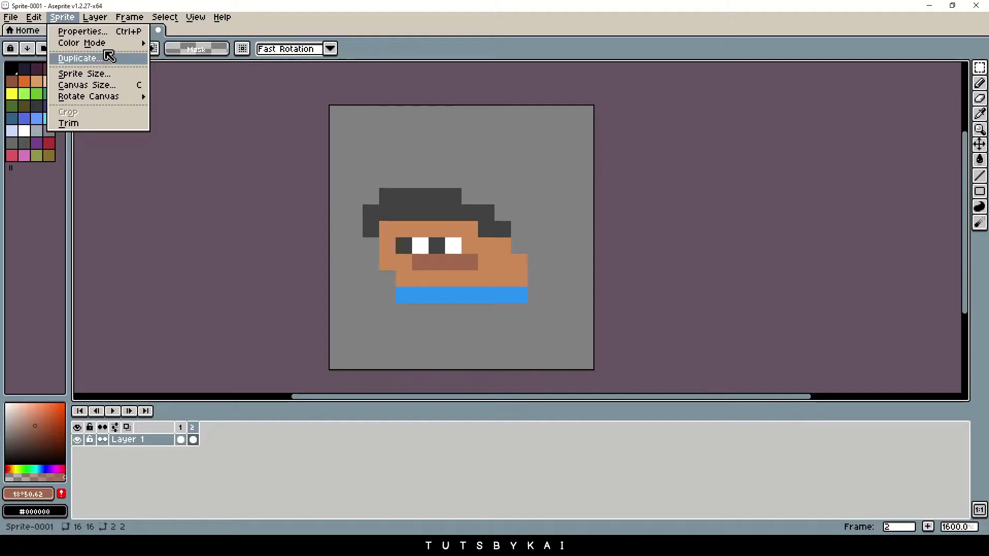
{"action": "mouse_move", "coordinate": [25, 23]}
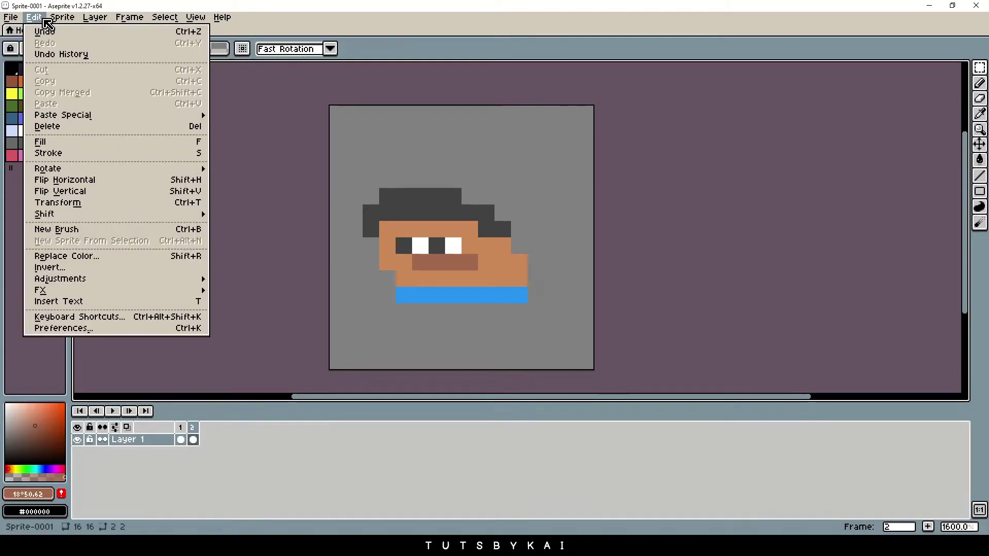
{"action": "left_click", "coordinate": [81, 182]}
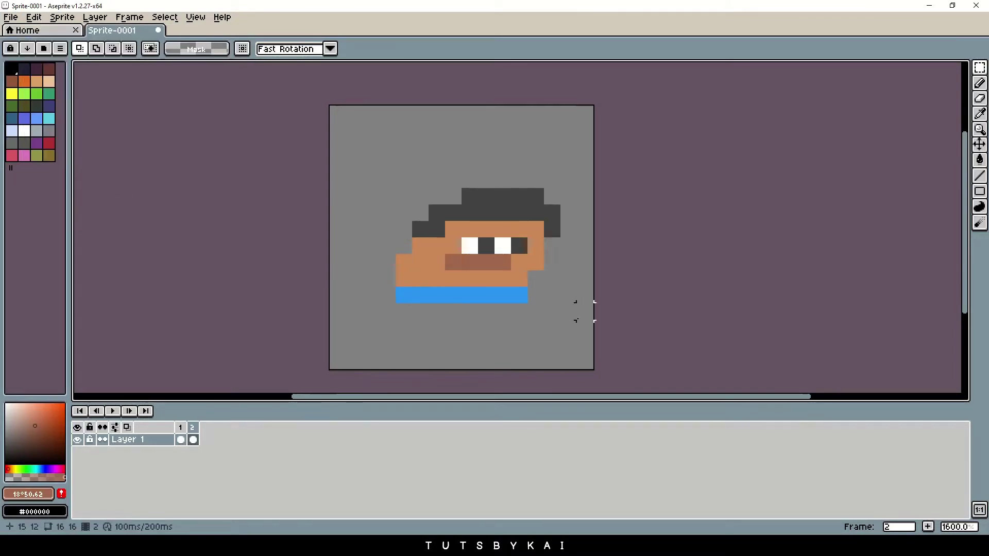
{"action": "left_click", "coordinate": [181, 428]}
{"action": "left_click", "coordinate": [192, 430]}
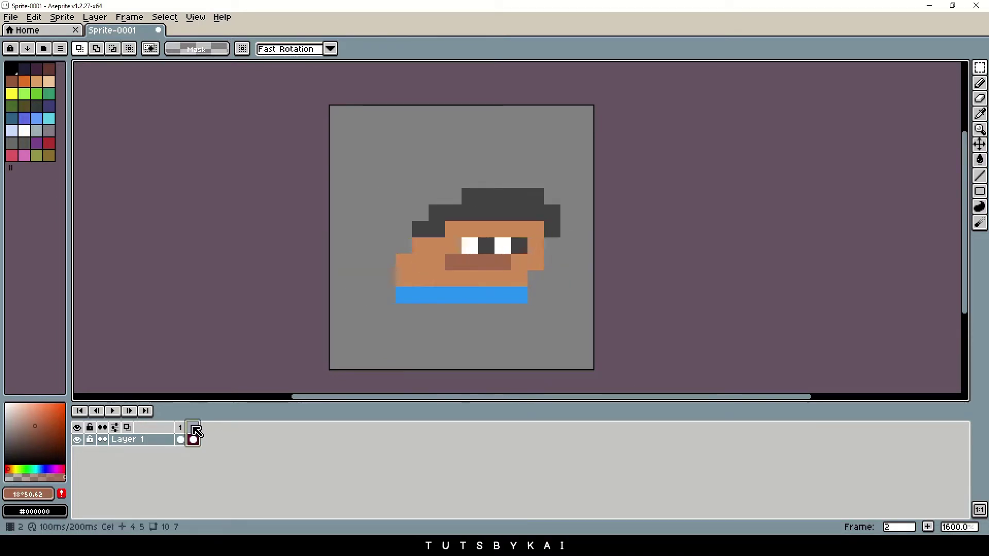
Insert a copy of frame 1 directly after it and step through the three frames, ending on frame 2.
{"action": "left_click", "coordinate": [184, 428]}
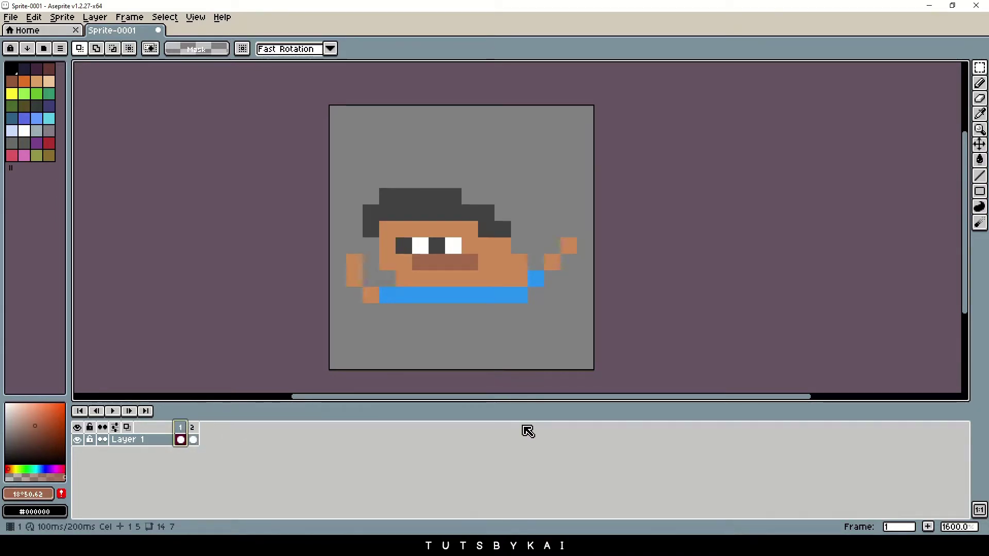
{"action": "left_click", "coordinate": [929, 527]}
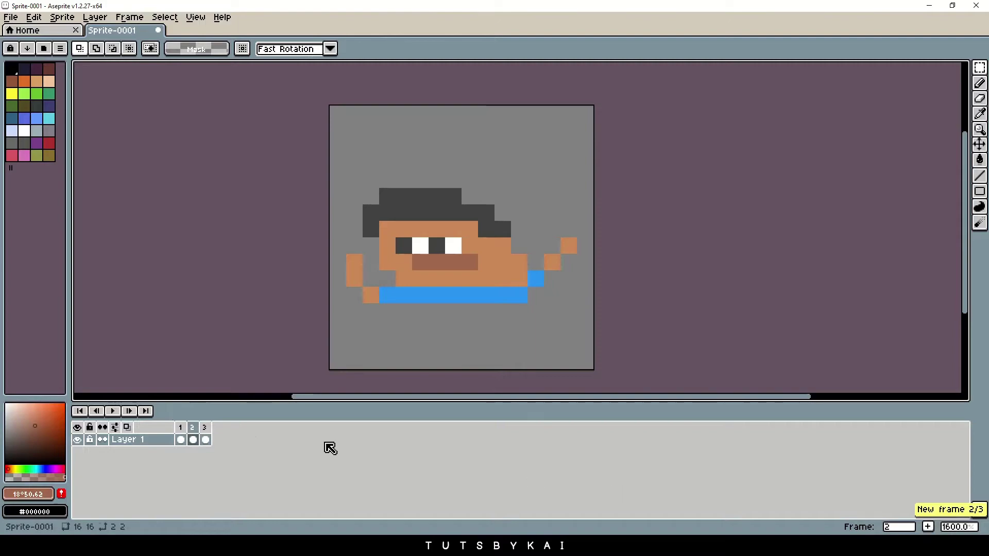
{"action": "left_click", "coordinate": [202, 428]}
{"action": "left_click", "coordinate": [180, 428]}
{"action": "left_click", "coordinate": [192, 429]}
{"action": "left_click", "coordinate": [202, 428]}
{"action": "left_click", "coordinate": [180, 427]}
{"action": "left_click", "coordinate": [193, 428]}
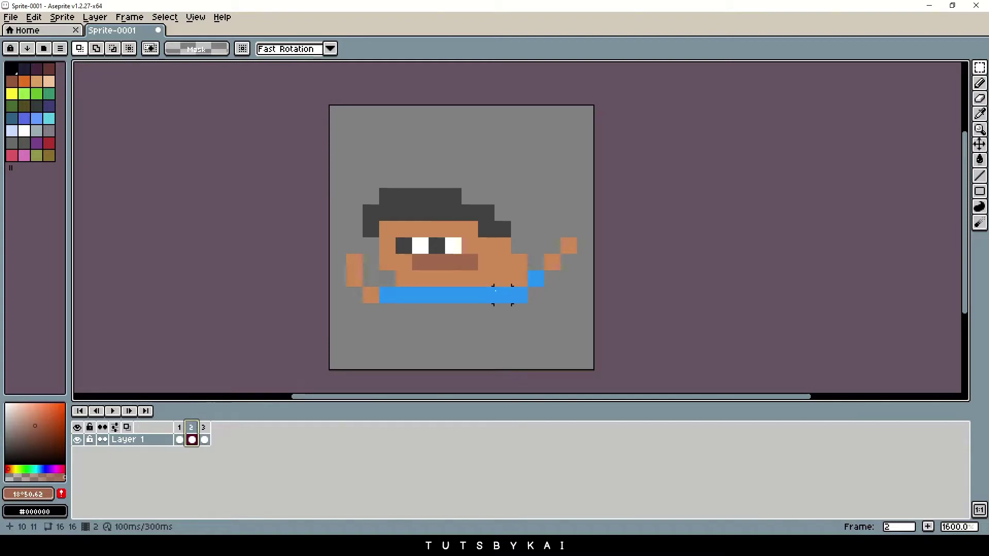
Switch to the eraser and set its brush size to 1 px.
{"action": "key", "text": "e"}
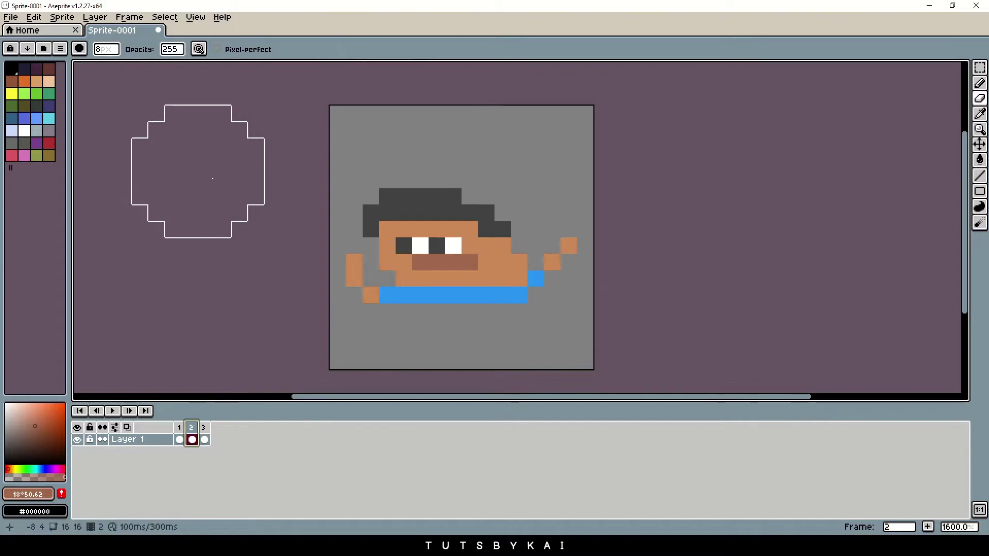
{"action": "left_click_drag", "start_coordinate": [120, 58], "coordinate": [113, 66]}
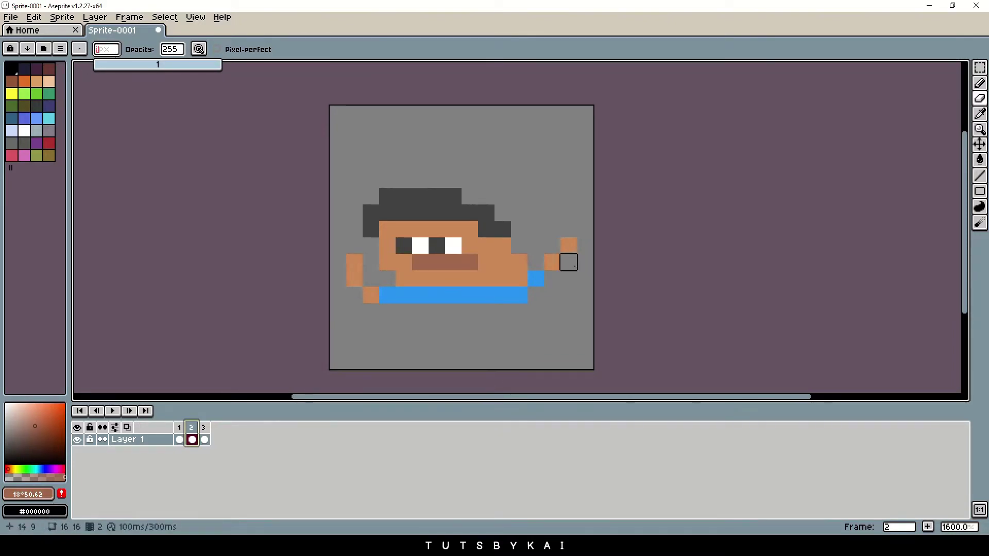
{"action": "scroll", "coordinate": [555, 280], "scroll_direction": "up", "scroll_amount": 1}
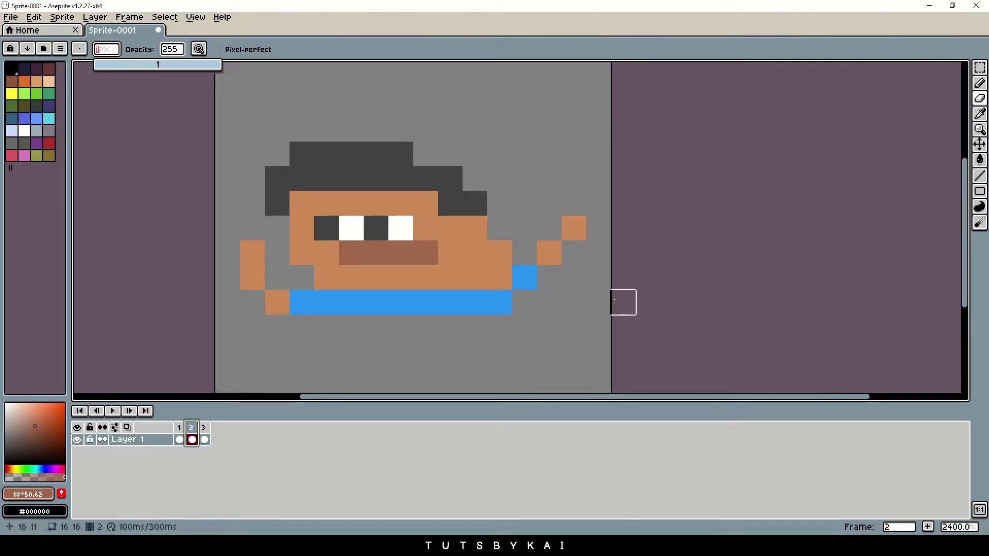
{"action": "left_click", "coordinate": [102, 79]}
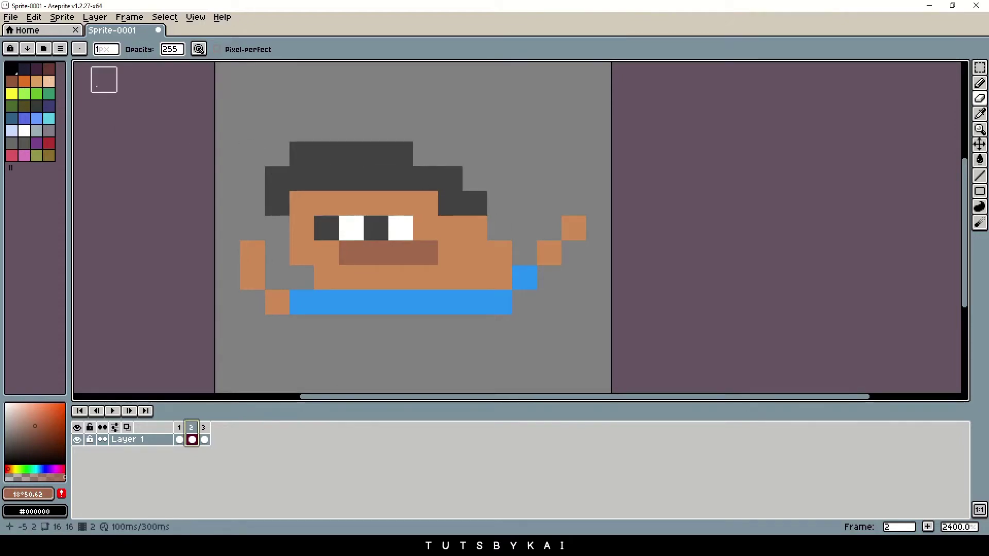
Select the raised right-hand arm with its blue sleeve in frame 2, move it down one pixel and clear the selection.
{"action": "key", "text": "m"}
{"action": "left_click_drag", "start_coordinate": [613, 341], "coordinate": [510, 187]}
{"action": "left_click_drag", "start_coordinate": [545, 256], "coordinate": [556, 273]}
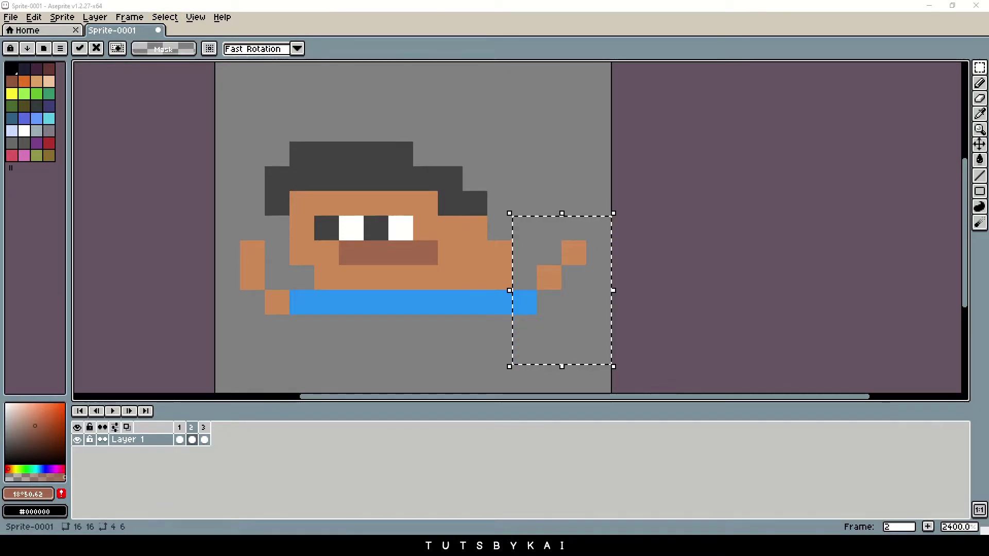
{"action": "left_click", "coordinate": [227, 243]}
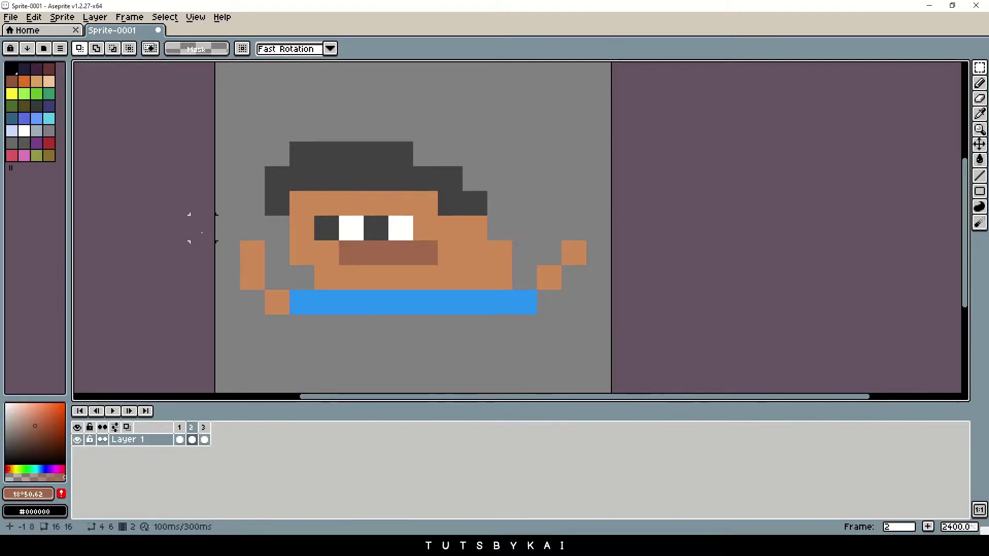
Select the left-hand arm in frame 2, move it up one pixel and clear the selection.
{"action": "mouse_move", "coordinate": [228, 243]}
{"action": "left_mouse_down"}
{"action": "mouse_move", "coordinate": [292, 314]}
{"action": "mouse_move", "coordinate": [290, 338]}
{"action": "left_mouse_up"}
{"action": "left_click_drag", "start_coordinate": [273, 300], "coordinate": [273, 287]}
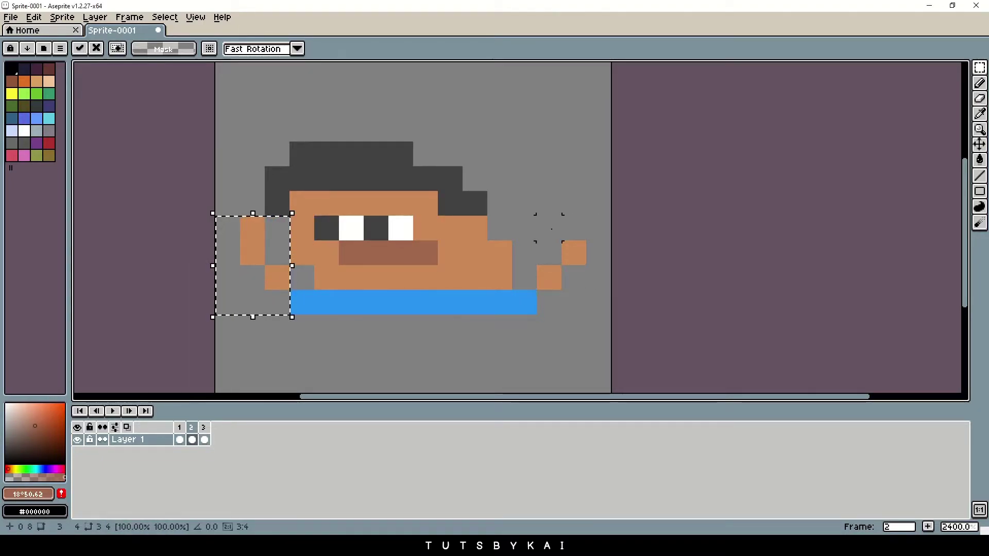
{"action": "key", "text": "i"}
{"action": "left_click", "coordinate": [165, 17]}
{"action": "left_click", "coordinate": [176, 39]}
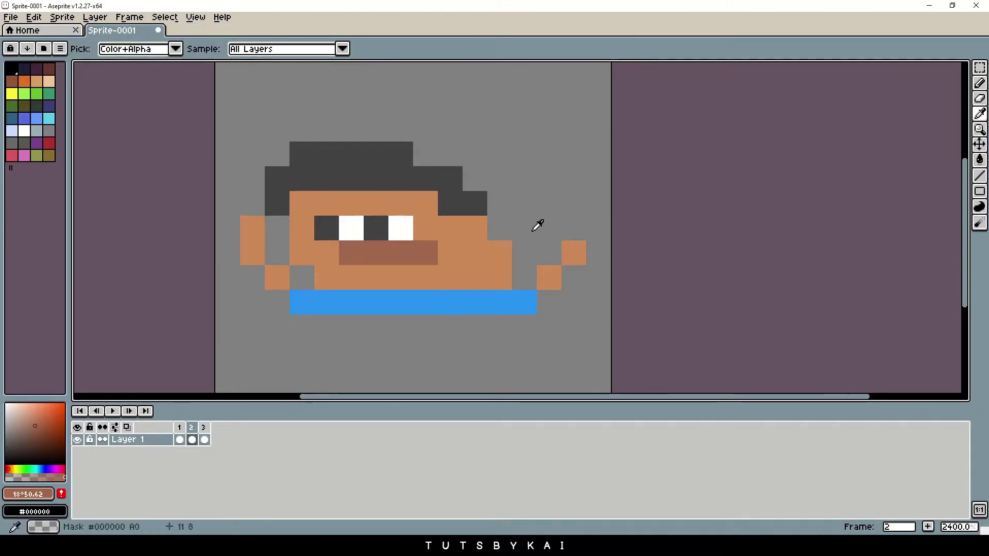
Pick the skin colour, add one pixel above the right-hand arm's tip in frame 2 and compare with frame 1.
{"action": "left_click", "coordinate": [573, 250]}
{"action": "key", "text": "b"}
{"action": "left_click", "coordinate": [572, 238]}
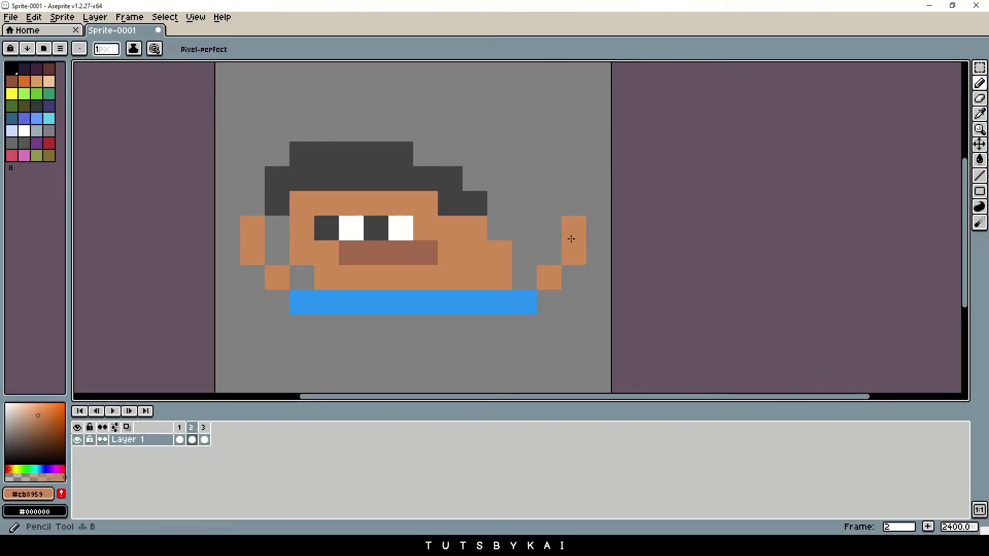
{"action": "left_click", "coordinate": [180, 440]}
{"action": "left_click", "coordinate": [192, 440]}
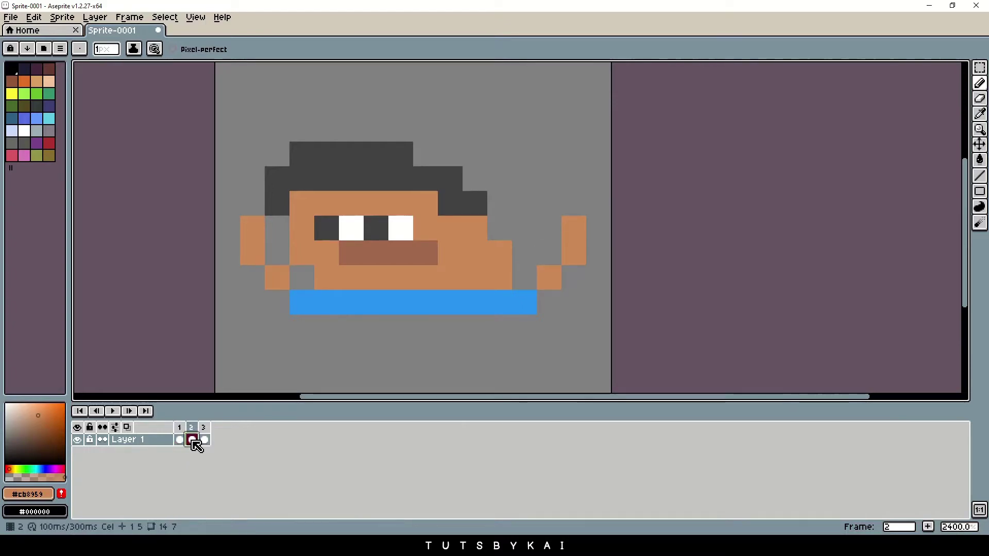
{"action": "right_click", "coordinate": [301, 279]}
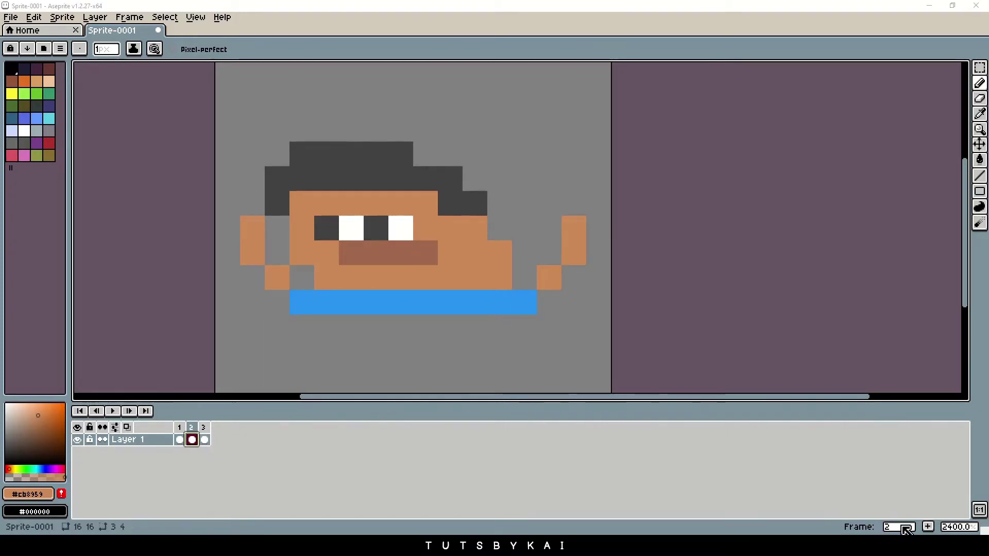
Turn on onion skinning in frame 3 and undo the trial strokes on the blue strip.
{"action": "left_click", "coordinate": [206, 442]}
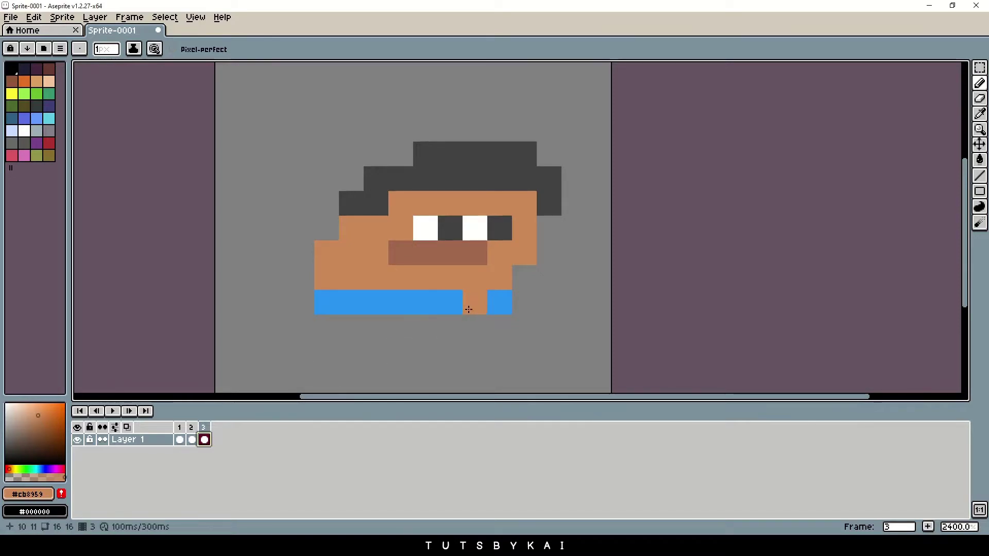
{"action": "left_click", "coordinate": [128, 428]}
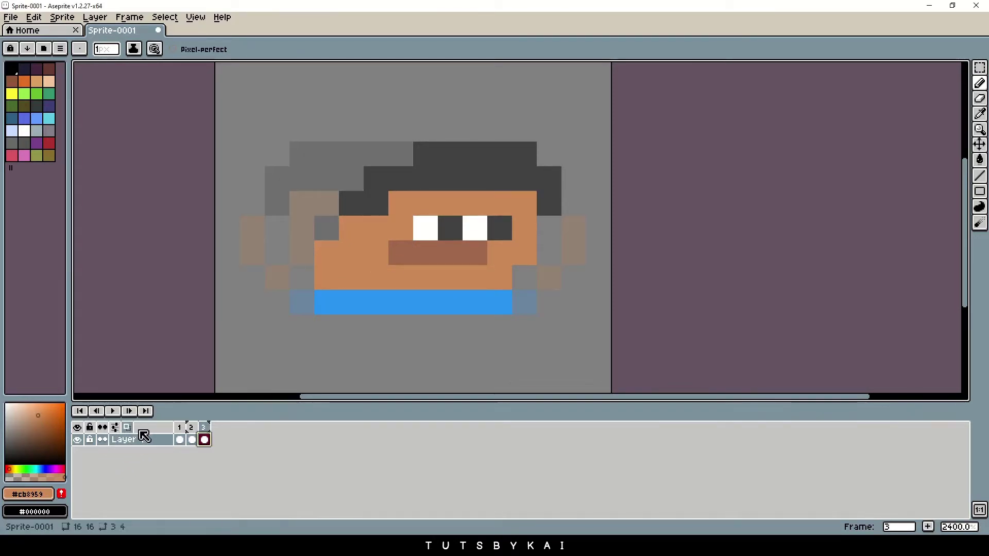
{"action": "left_click_drag", "start_coordinate": [331, 306], "coordinate": [377, 309]}
{"action": "key", "text": "ctrl+z"}
{"action": "left_click", "coordinate": [381, 300]}
{"action": "key", "text": "ctrl+z"}
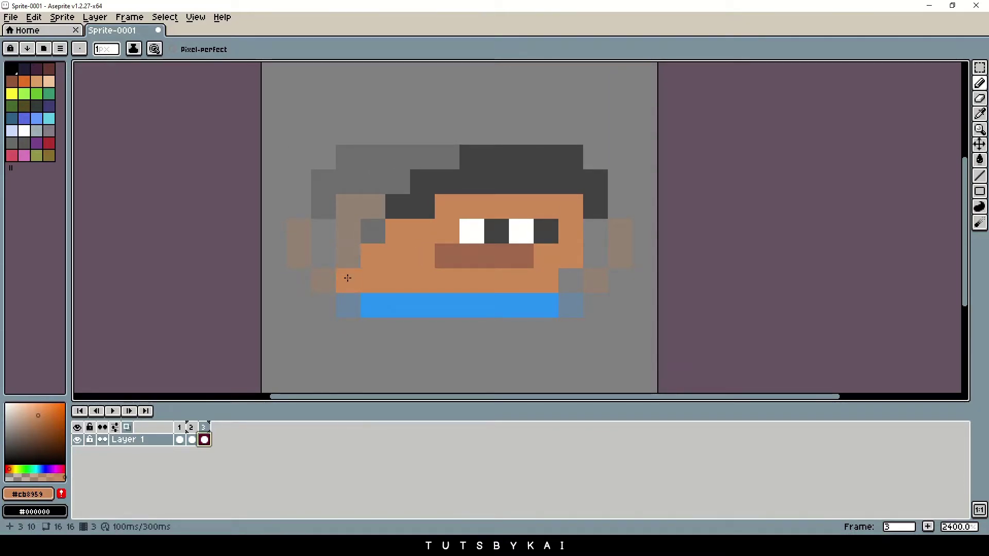
Draw the left-hand arm in frame 3 as one blue sleeve pixel and two skin-coloured pixels rising diagonally outward.
{"action": "key", "text": "i"}
{"action": "left_click", "coordinate": [386, 300]}
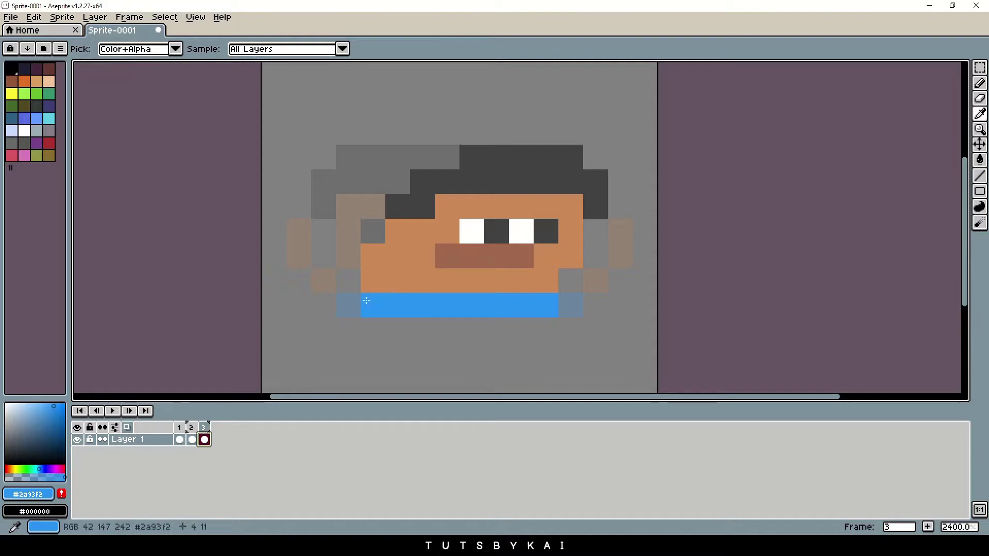
{"action": "key", "text": "b"}
{"action": "left_click", "coordinate": [348, 281]}
{"action": "key", "text": "i"}
{"action": "left_click", "coordinate": [376, 280]}
{"action": "key", "text": "b"}
{"action": "left_click", "coordinate": [324, 258]}
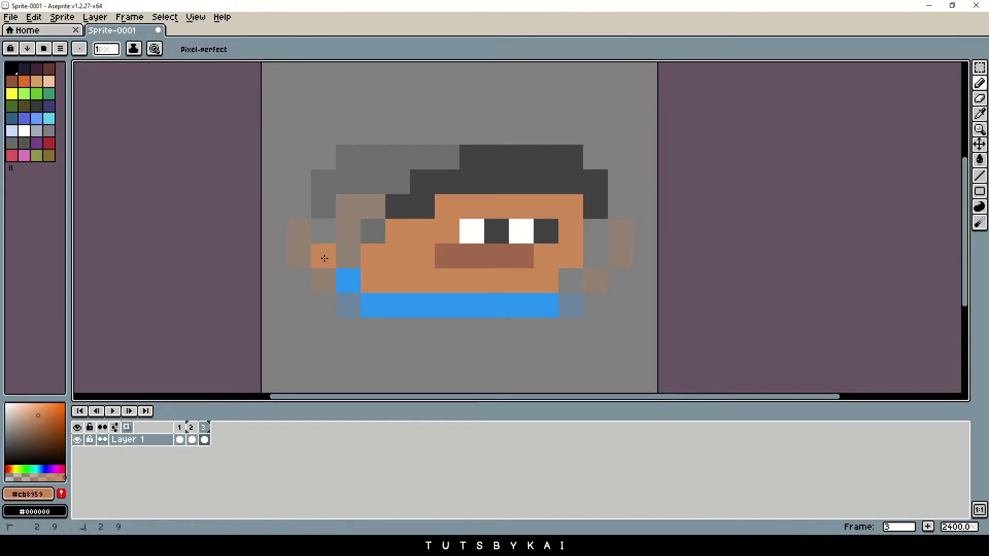
{"action": "left_click", "coordinate": [303, 234]}
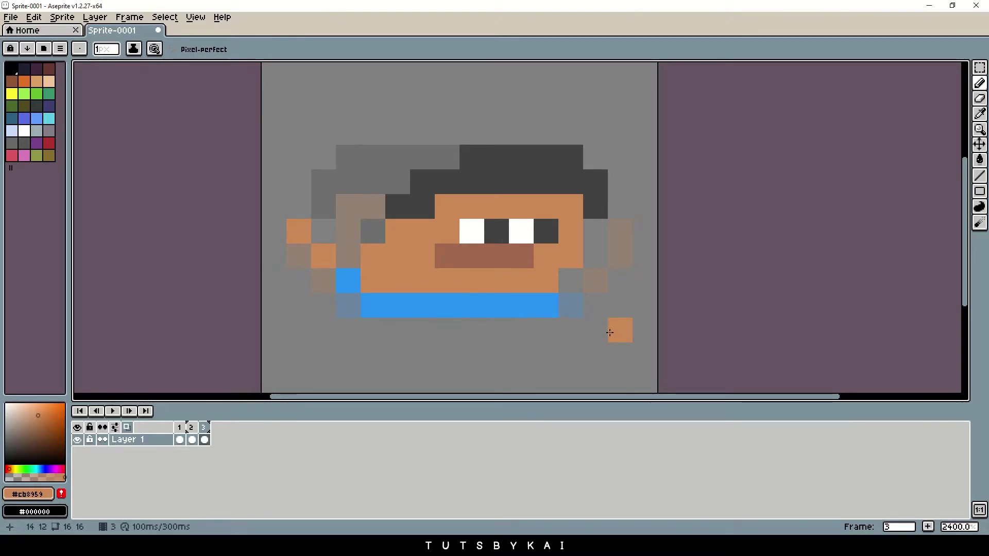
Extend the blue strip in frame 3 by one pixel at its right end.
{"action": "left_click", "coordinate": [530, 299], "text": "alt"}
{"action": "left_click", "coordinate": [576, 309]}
{"action": "left_click", "coordinate": [598, 302]}
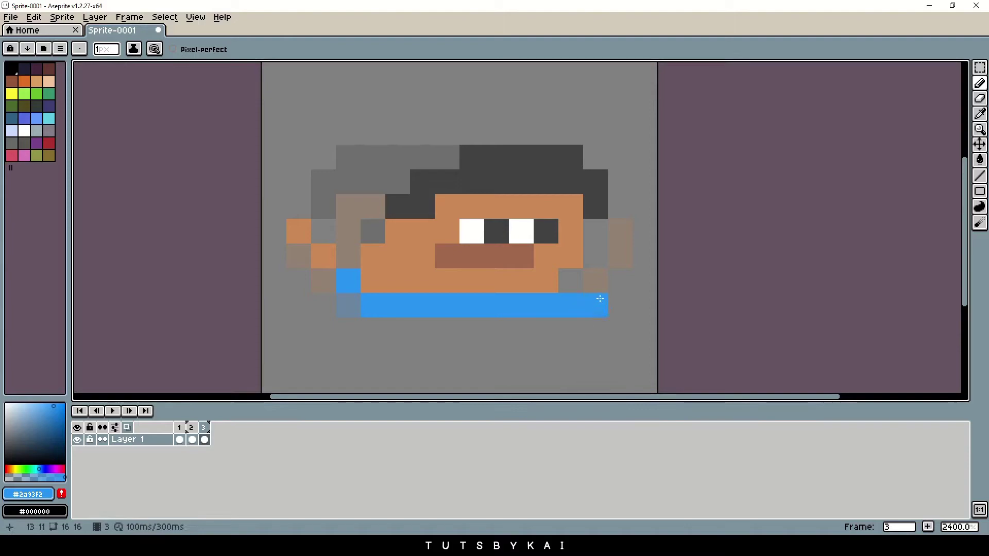
Draw the right-hand arm in frame 3 as three skin-coloured pixels, one beside the strip and two stacked diagonally above, mirroring frame 1.
{"action": "key", "text": "i"}
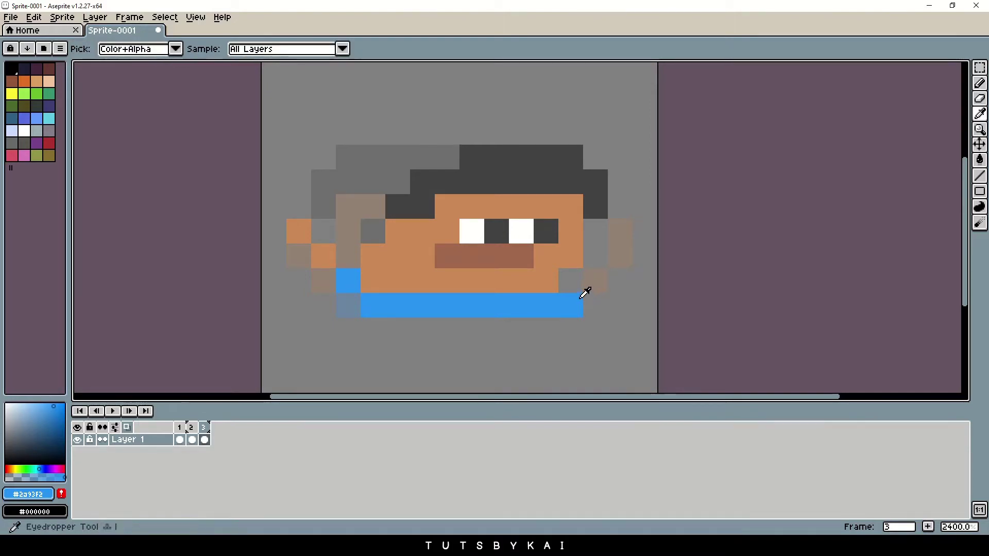
{"action": "left_click", "coordinate": [180, 439]}
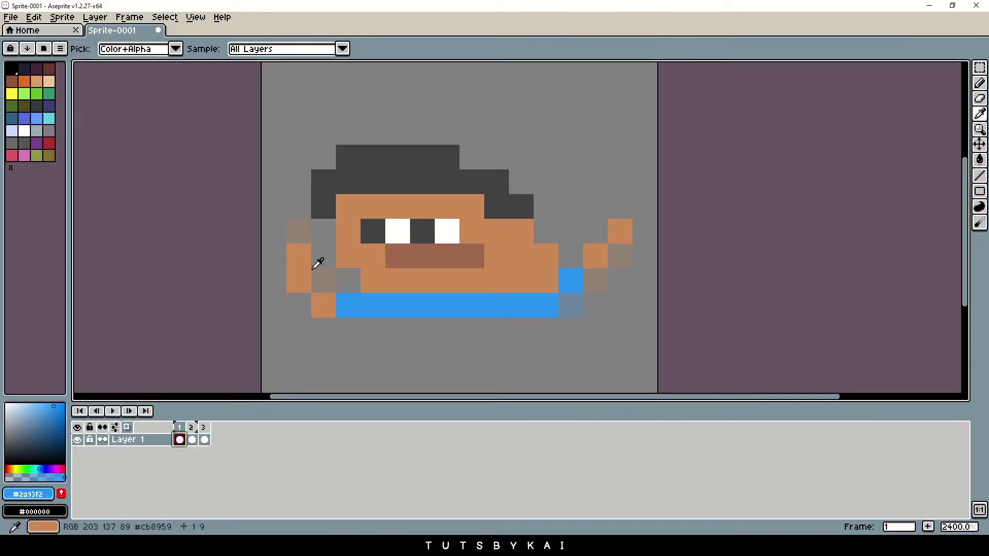
{"action": "left_click", "coordinate": [204, 439]}
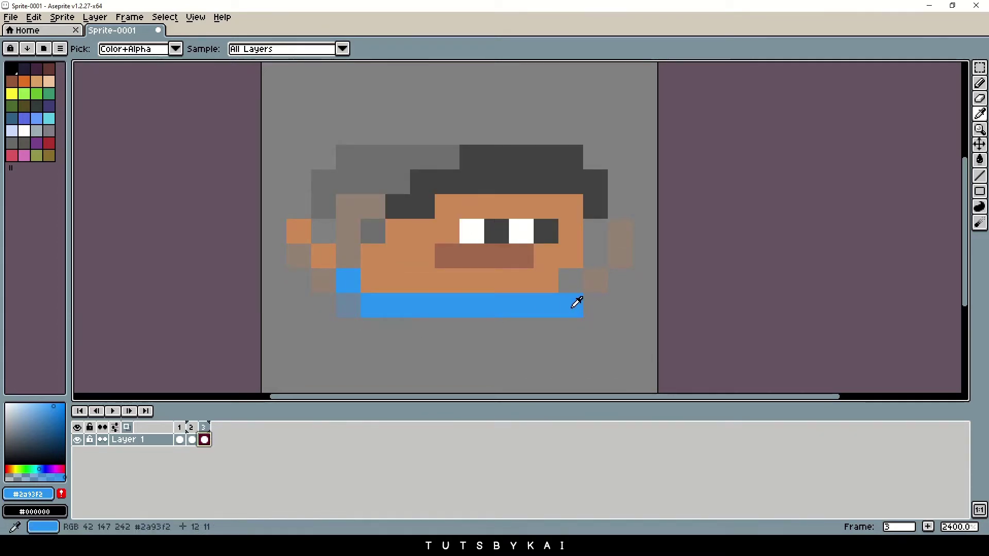
{"action": "left_click", "coordinate": [380, 278]}
{"action": "key", "text": "b"}
{"action": "left_click", "coordinate": [595, 305]}
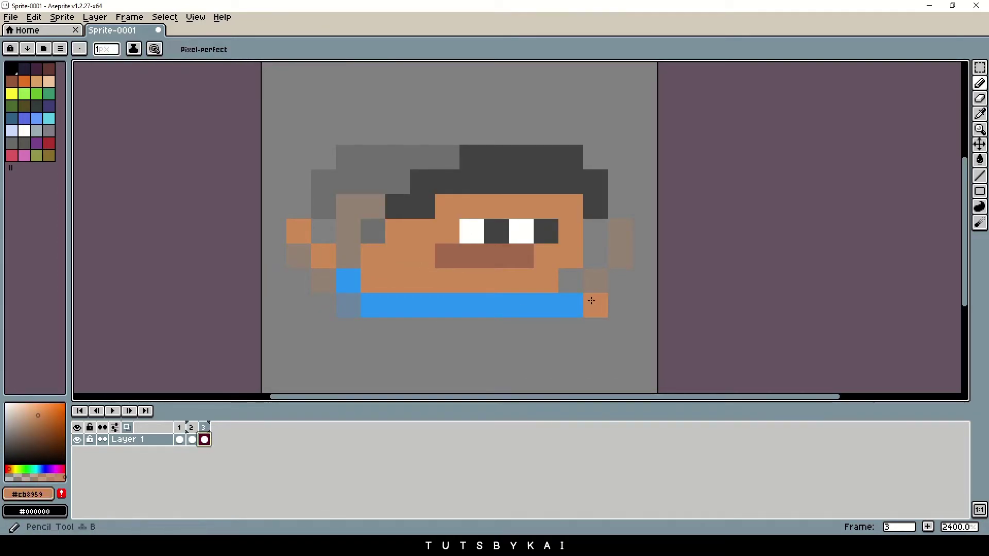
{"action": "left_click", "coordinate": [619, 280]}
{"action": "left_click", "coordinate": [617, 267]}
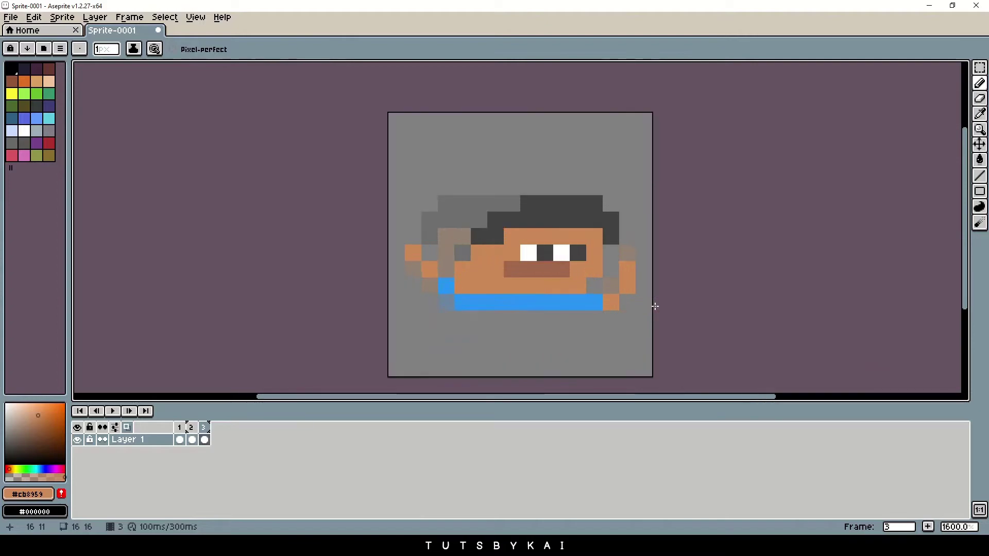
Step back and forth through the three frames to compare the head and arm poses.
{"action": "left_click", "coordinate": [192, 439]}
{"action": "left_click", "coordinate": [205, 440]}
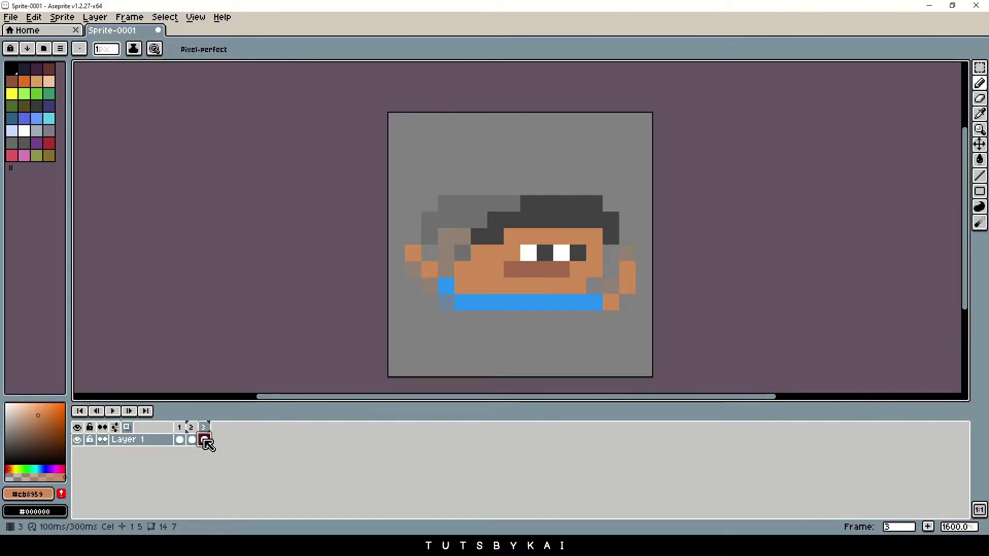
{"action": "left_click", "coordinate": [191, 440]}
{"action": "left_click", "coordinate": [181, 440]}
{"action": "left_click", "coordinate": [191, 440]}
{"action": "left_click_drag", "start_coordinate": [197, 440], "coordinate": [203, 440]}
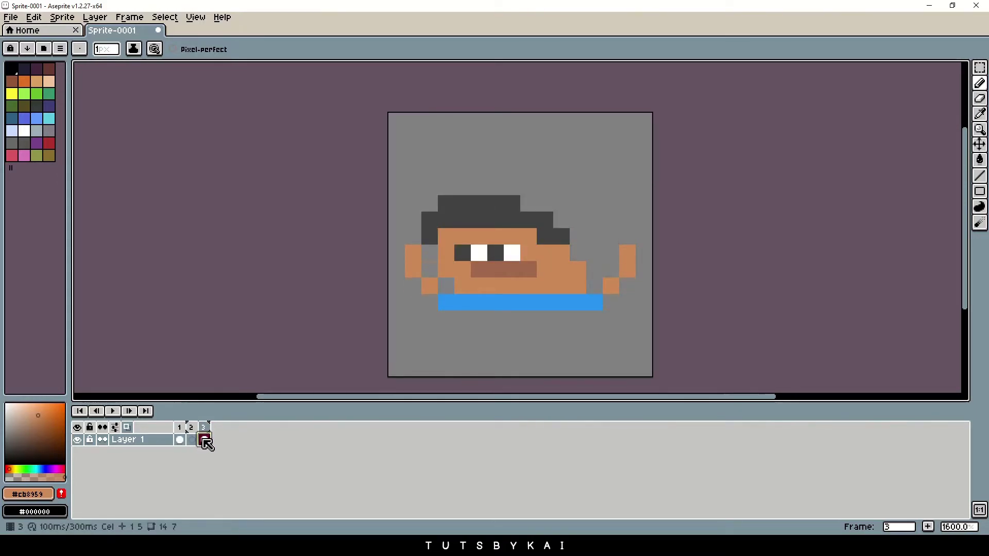
{"action": "key", "text": "ctrl+z"}
{"action": "key", "text": "ctrl+z"}
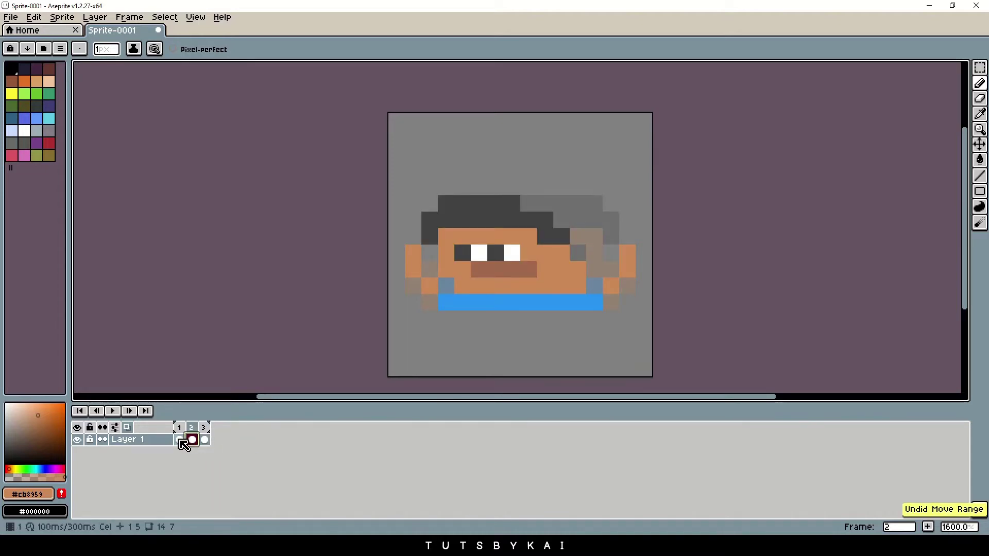
Turn off onion skinning and review the three frames in order.
{"action": "left_click", "coordinate": [180, 440]}
{"action": "left_click", "coordinate": [113, 410]}
{"action": "left_click", "coordinate": [181, 441]}
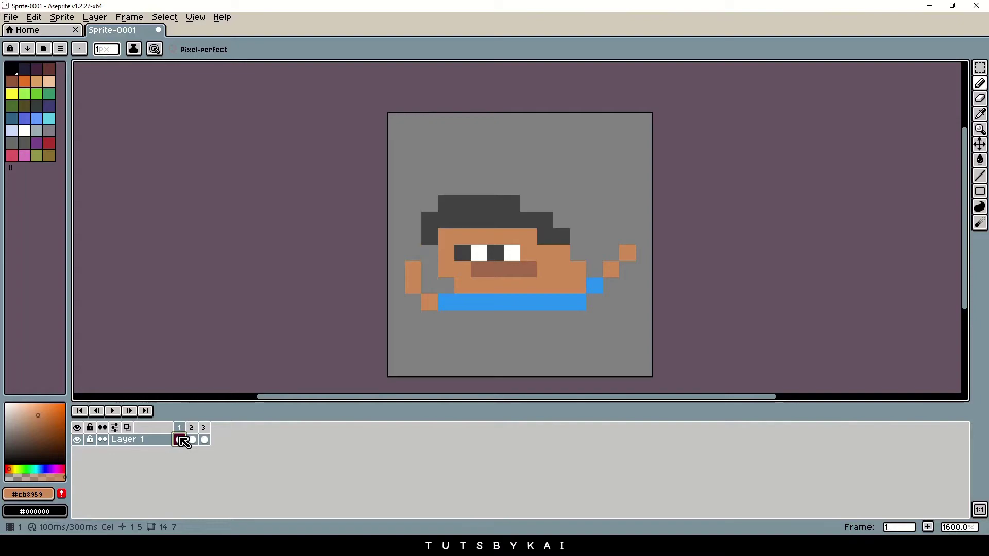
{"action": "left_click", "coordinate": [191, 441]}
{"action": "left_click", "coordinate": [205, 440]}
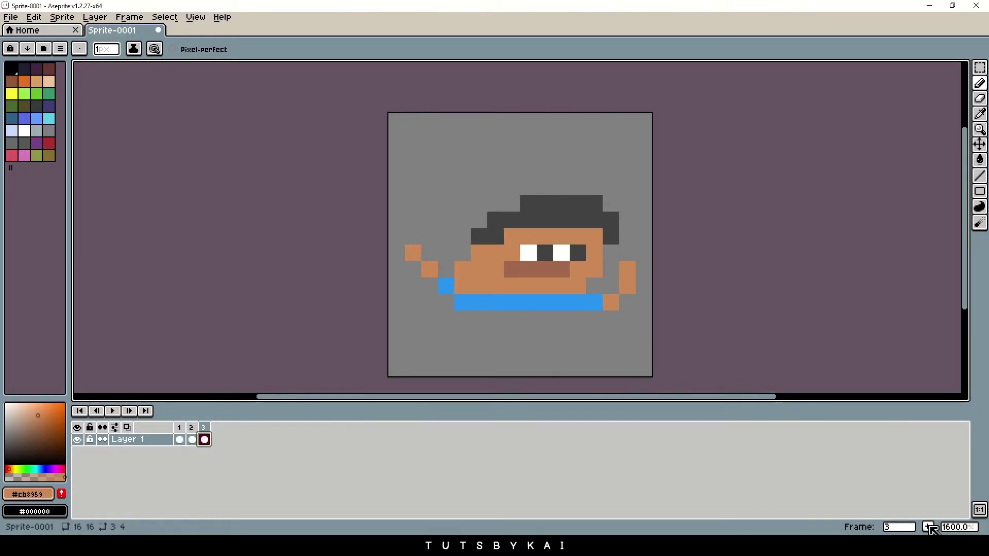
{"action": "left_click", "coordinate": [922, 526]}
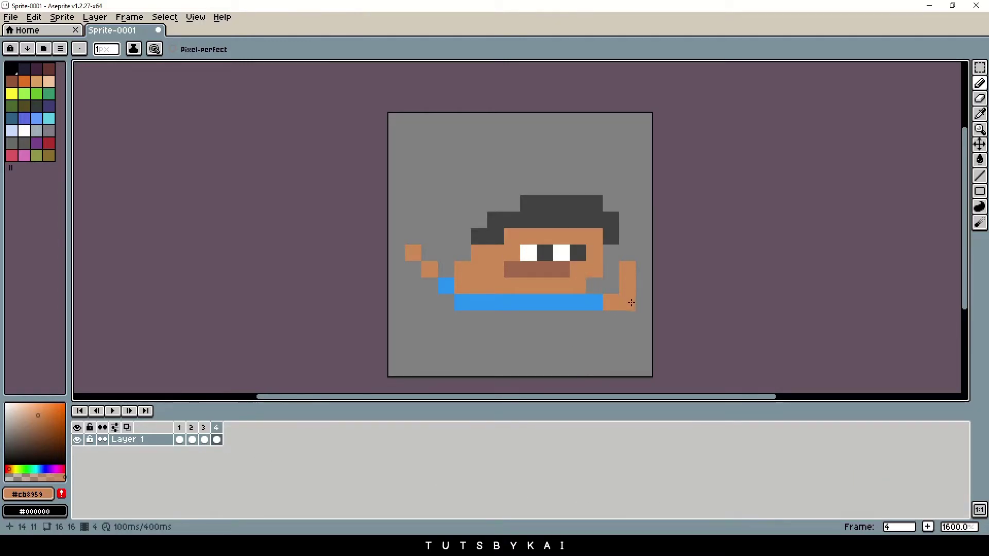
{"action": "left_click", "coordinate": [194, 442]}
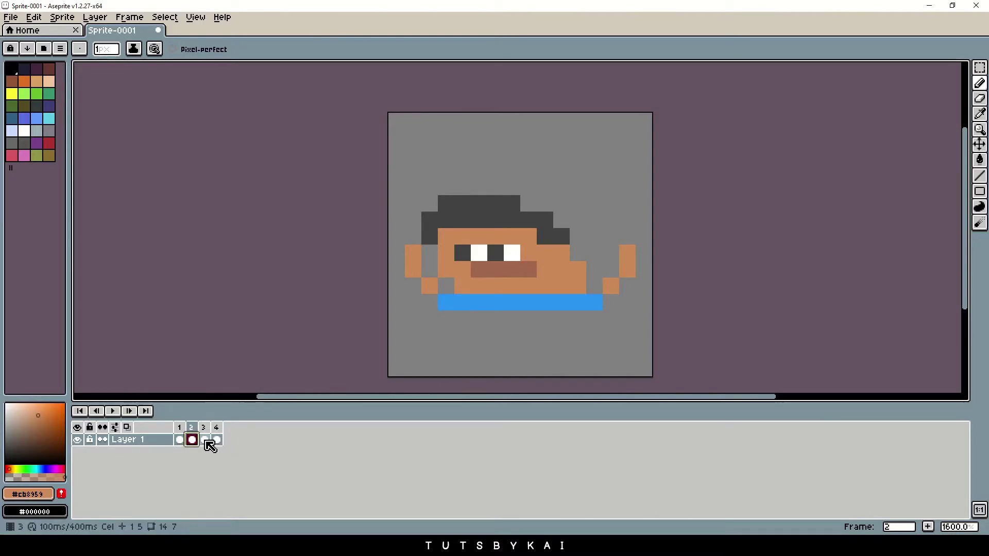
{"action": "left_click", "coordinate": [219, 442]}
{"action": "right_click", "coordinate": [221, 434]}
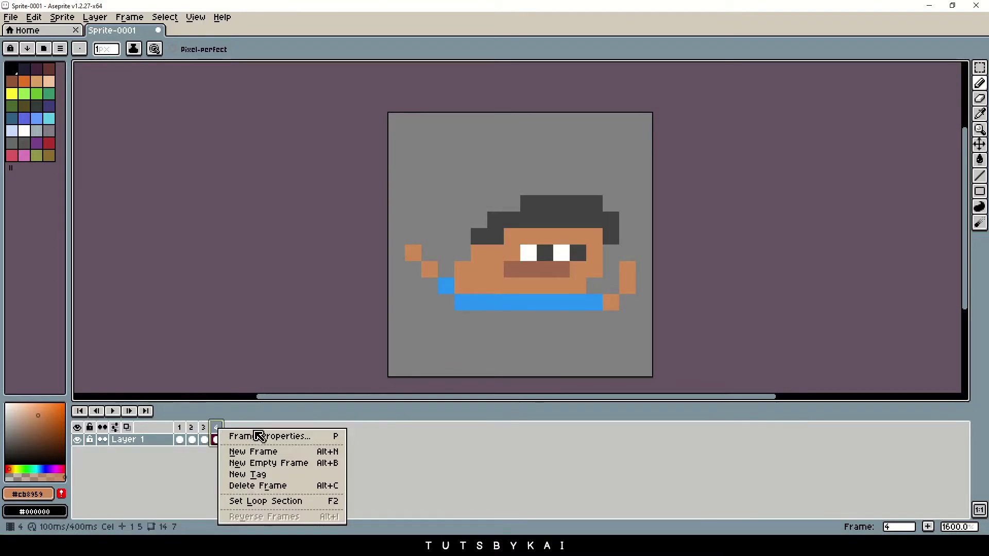
{"action": "left_click", "coordinate": [282, 487]}
Duplicate frame 2 and move the copy to the end of the animation as frame 4.
{"action": "left_click", "coordinate": [192, 438]}
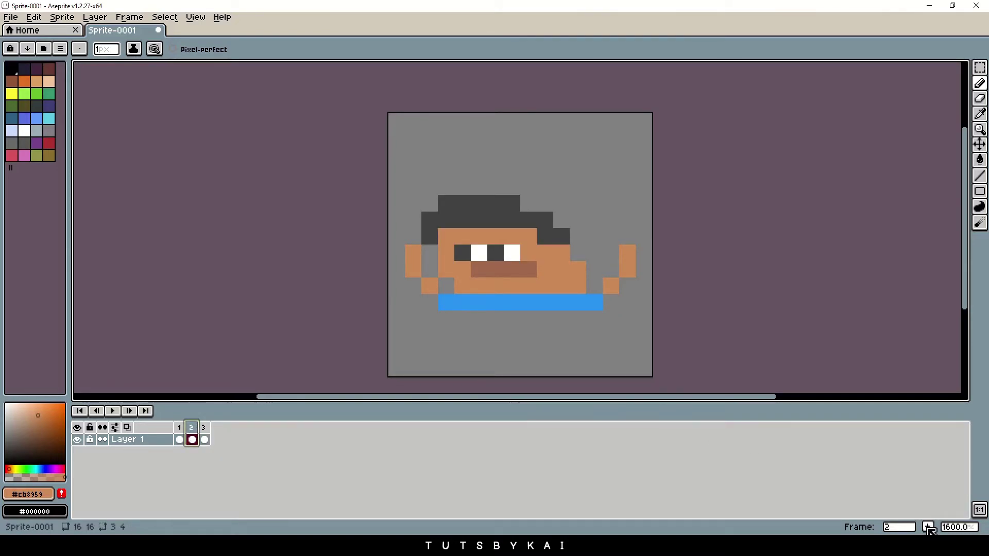
{"action": "left_click", "coordinate": [928, 527]}
{"action": "left_click", "coordinate": [207, 429]}
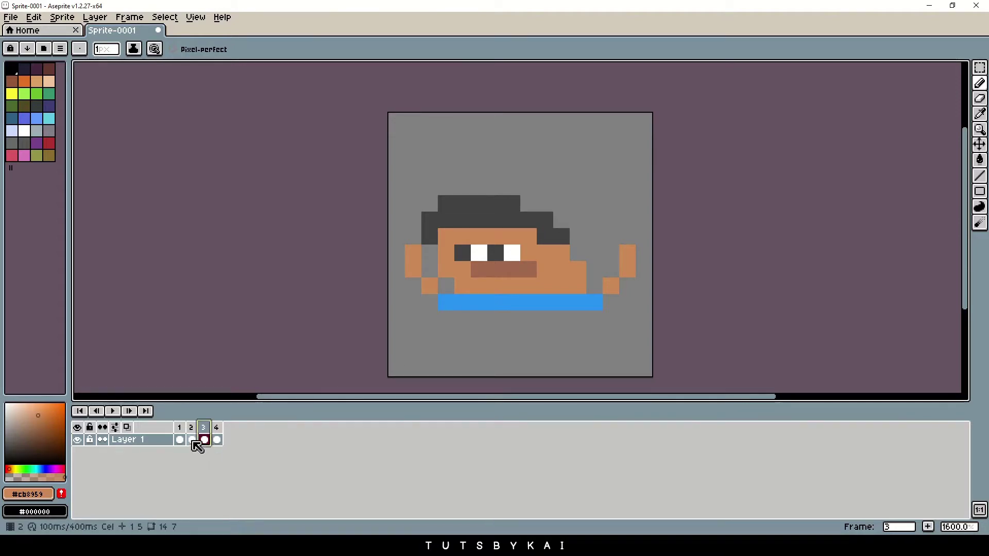
{"action": "left_click_drag", "start_coordinate": [225, 423], "coordinate": [225, 427]}
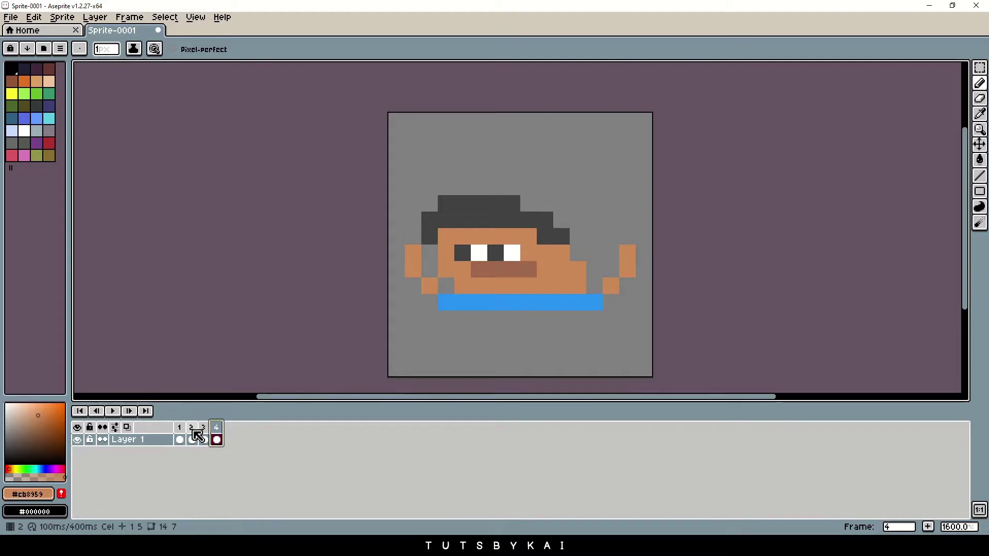
Flip the copied character in frame 4 horizontally.
{"action": "left_click", "coordinate": [205, 439]}
{"action": "left_click", "coordinate": [216, 438]}
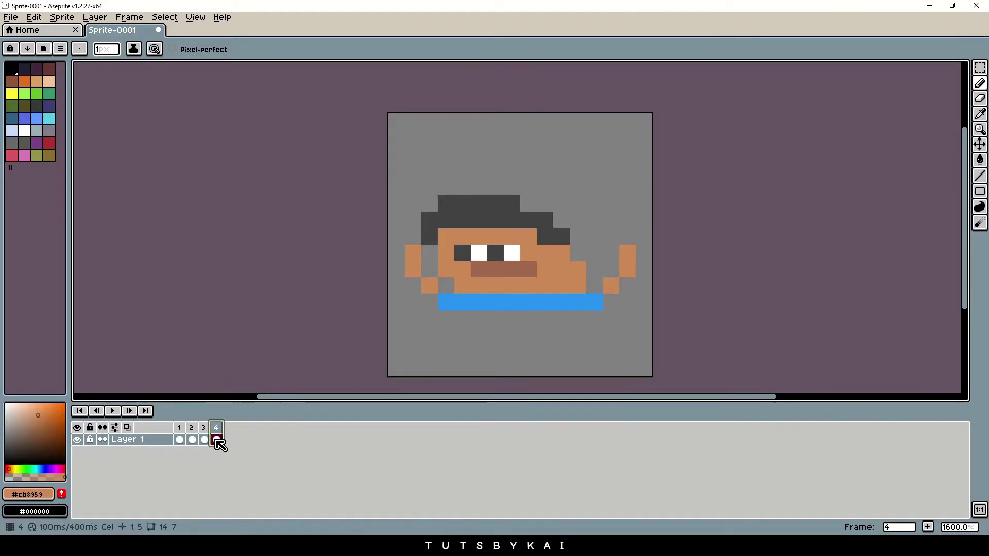
{"action": "left_click", "coordinate": [39, 17]}
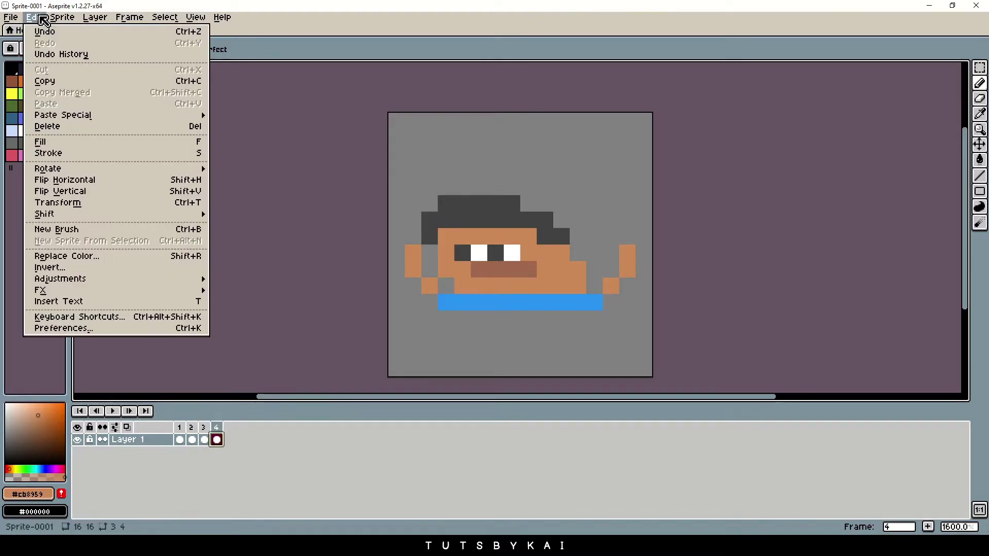
{"action": "left_click", "coordinate": [103, 180]}
Step through the frames and play the four-frame animation to check the motion.
{"action": "left_click", "coordinate": [181, 428]}
{"action": "left_click", "coordinate": [203, 428]}
{"action": "left_click", "coordinate": [217, 428]}
{"action": "left_click", "coordinate": [207, 427]}
{"action": "left_click", "coordinate": [182, 427]}
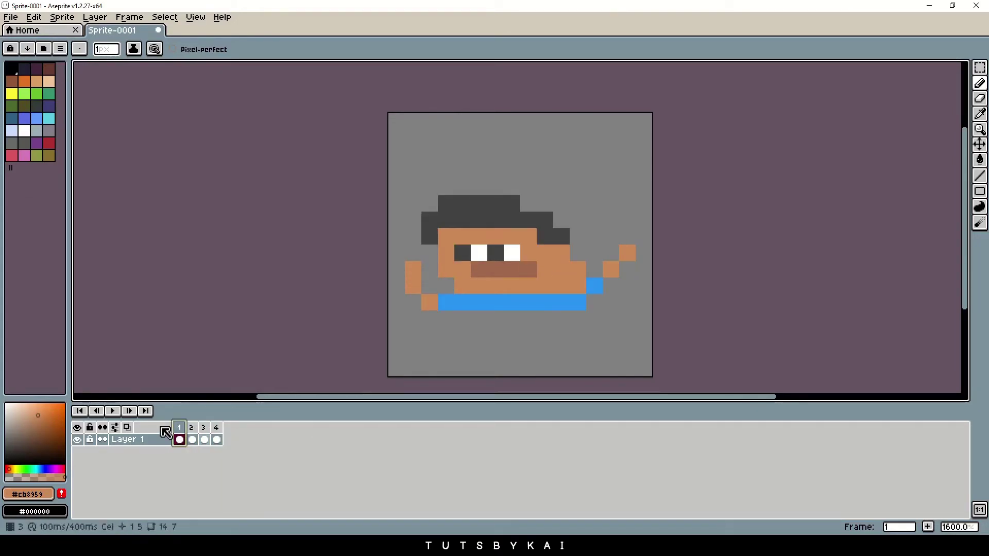
{"action": "left_click", "coordinate": [118, 411]}
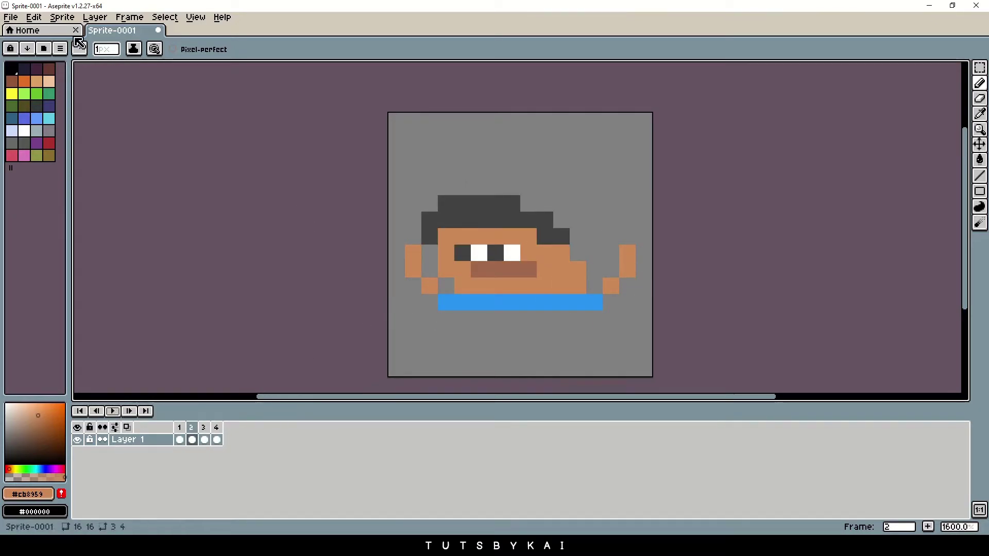
Set a constant duration of 120 milliseconds for all four frames and play the animation.
{"action": "left_click", "coordinate": [129, 17]}
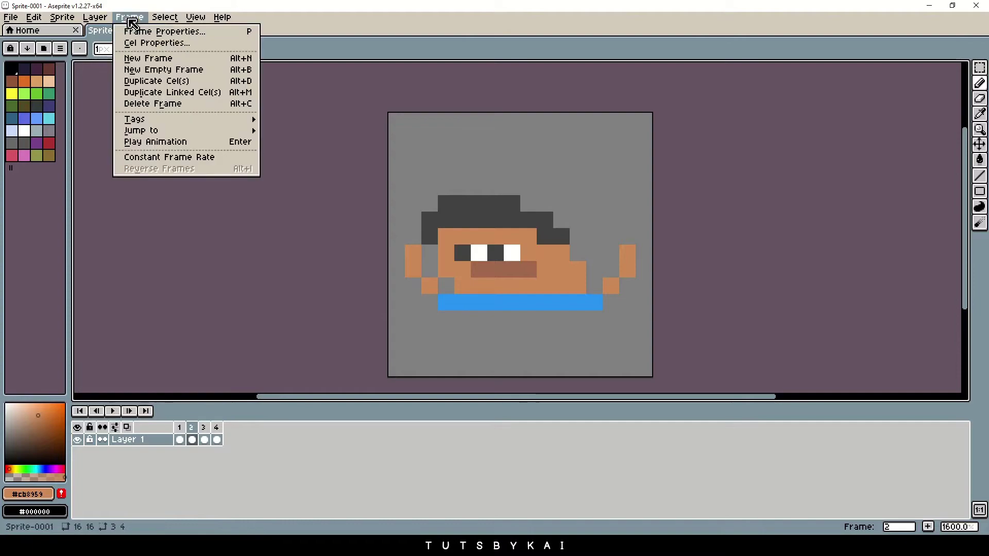
{"action": "left_click", "coordinate": [196, 162]}
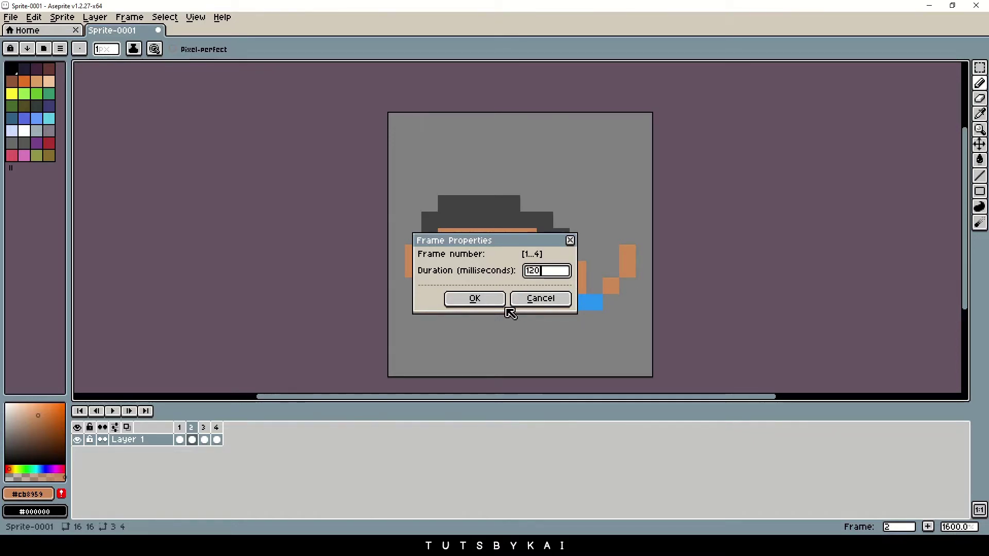
{"action": "left_click", "coordinate": [475, 299]}
{"action": "left_click", "coordinate": [112, 411]}
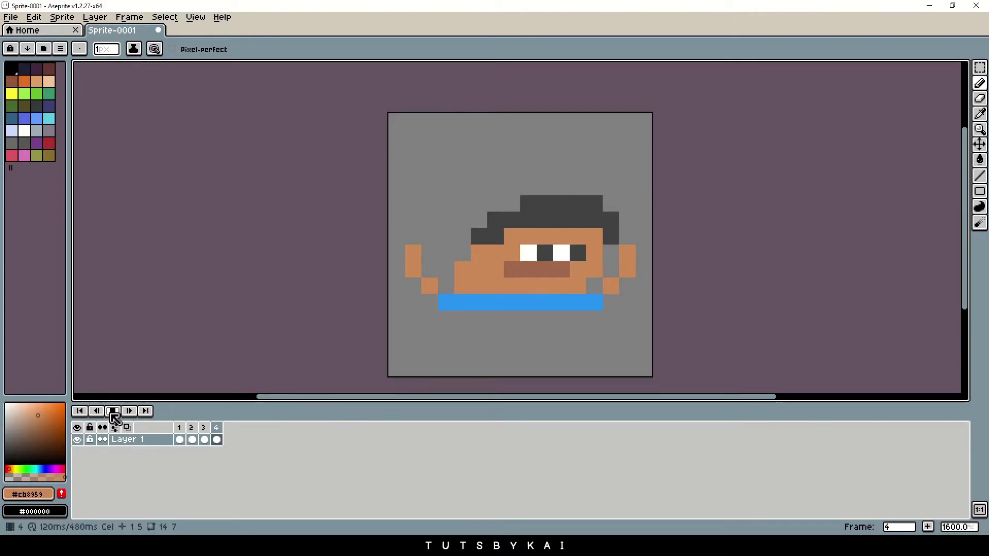
{"action": "left_click", "coordinate": [113, 411]}
Set a constant duration of 200 milliseconds for all four frames and play the animation.
{"action": "left_click", "coordinate": [130, 17]}
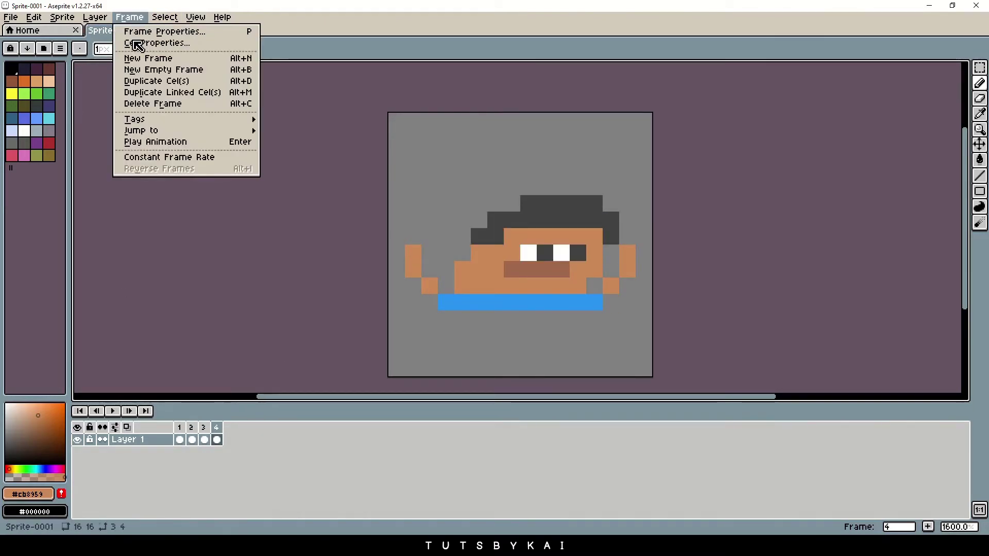
{"action": "left_click", "coordinate": [149, 158]}
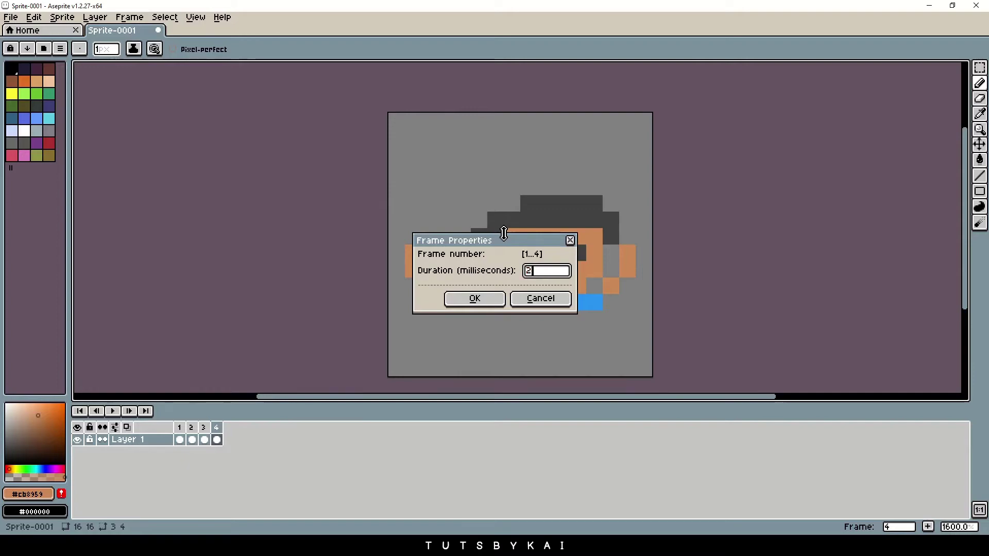
{"action": "left_click", "coordinate": [503, 296]}
{"action": "left_click", "coordinate": [115, 412]}
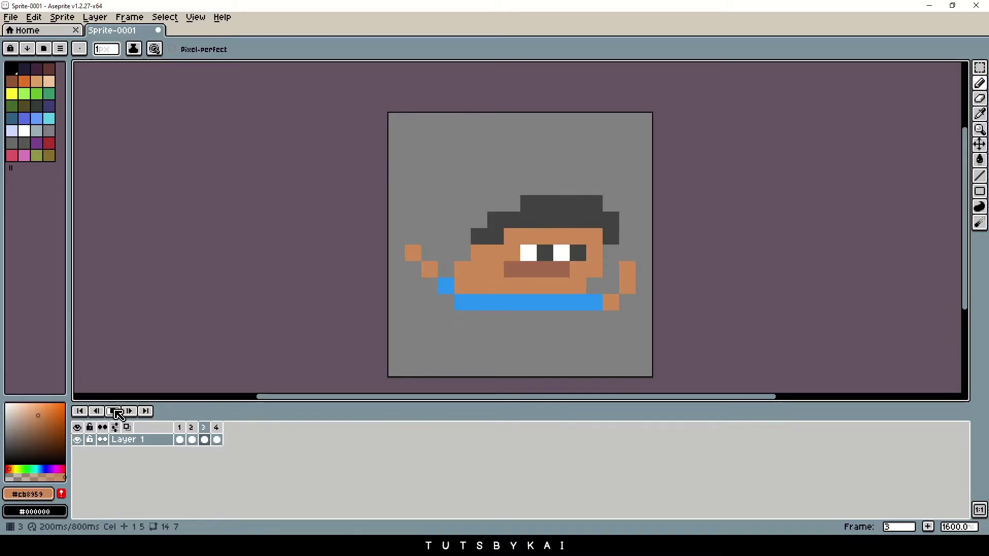
{"action": "left_click", "coordinate": [115, 412]}
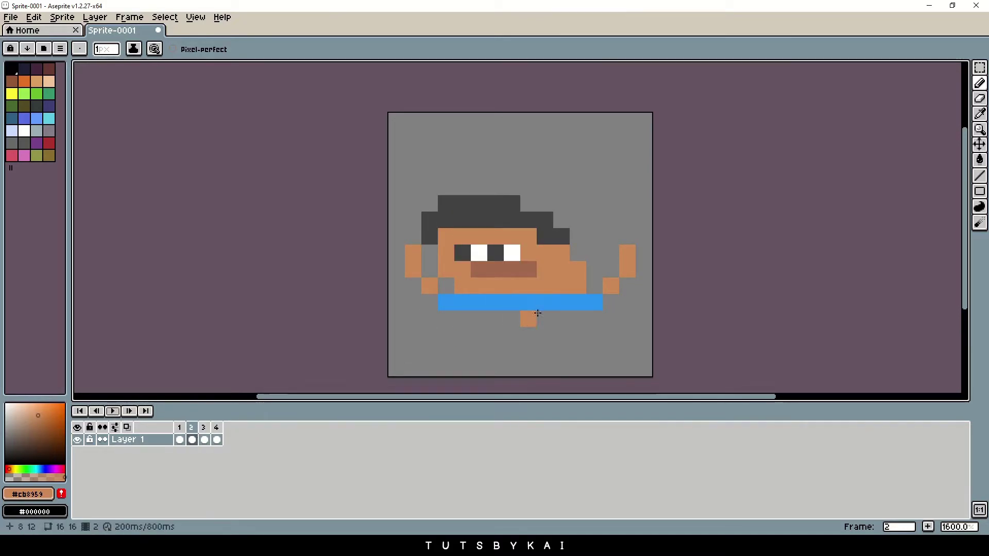
Select the four-pixel eye row in frame 2 with the Rectangular Marquee tool and flip it horizontally.
{"action": "left_click", "coordinate": [179, 428]}
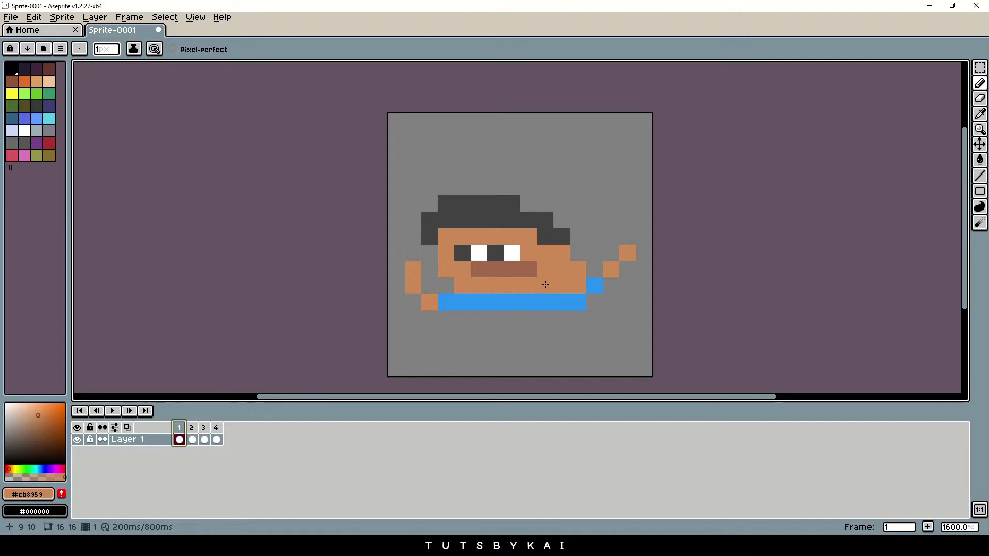
{"action": "key", "text": "m"}
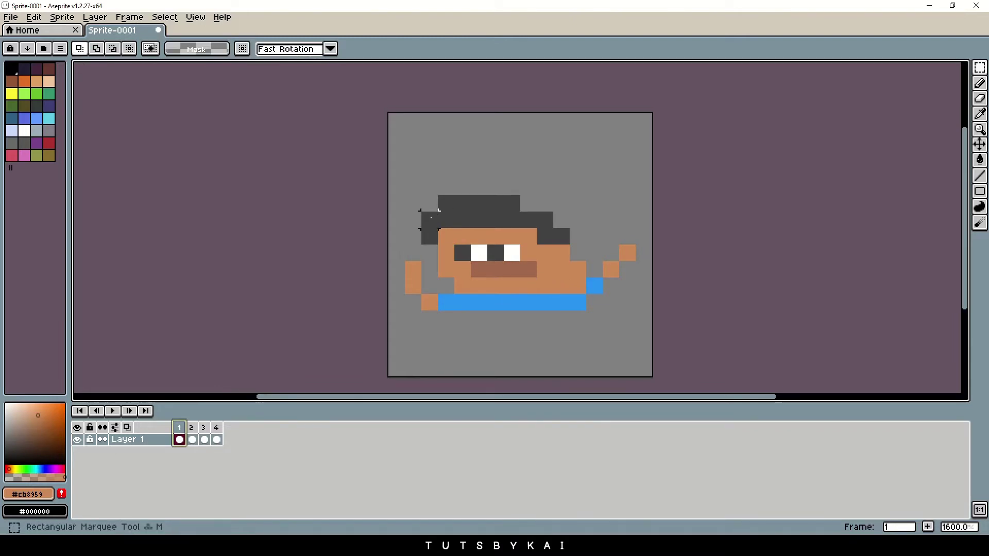
{"action": "left_click", "coordinate": [192, 439]}
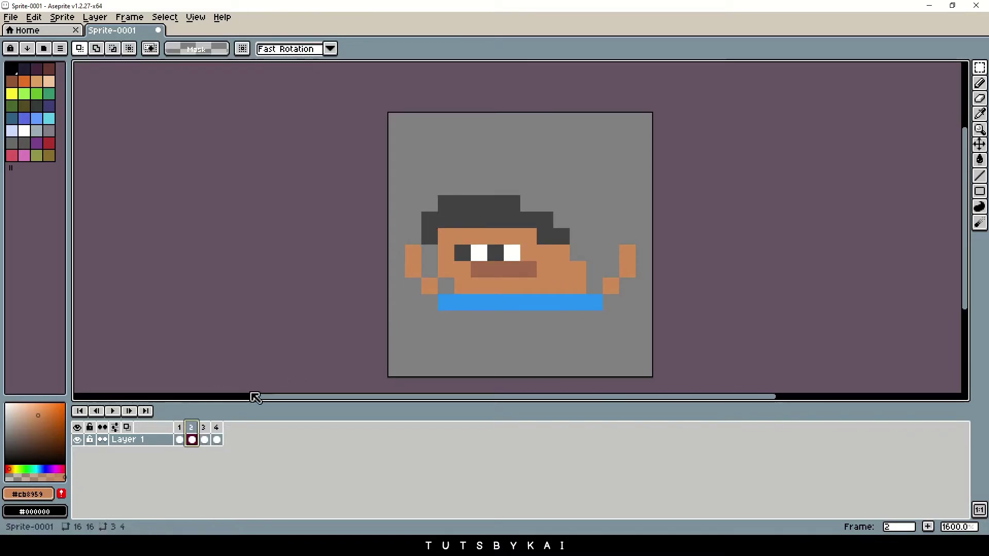
{"action": "scroll", "coordinate": [469, 252], "scroll_direction": "up", "scroll_amount": 3}
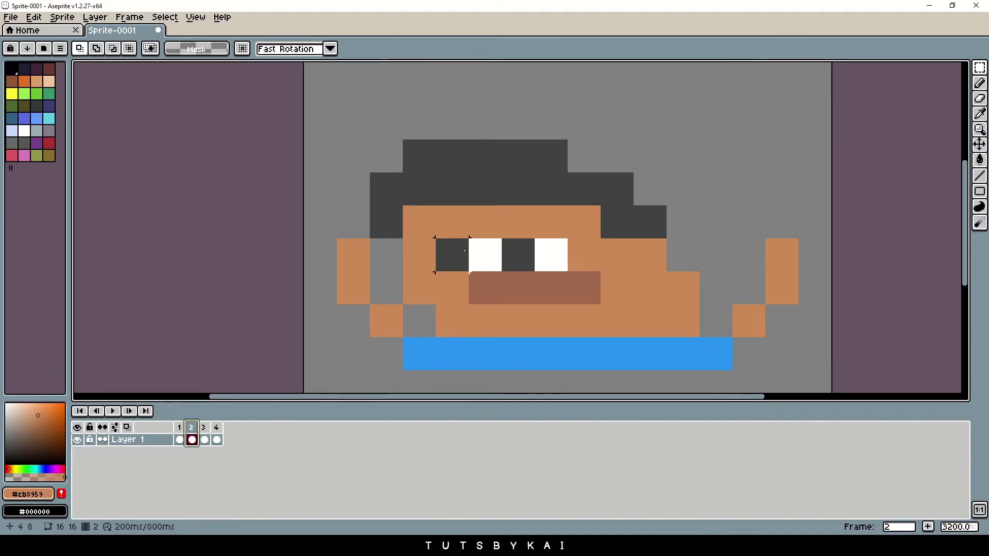
{"action": "left_click_drag", "start_coordinate": [470, 272], "coordinate": [569, 273]}
{"action": "left_click", "coordinate": [96, 18]}
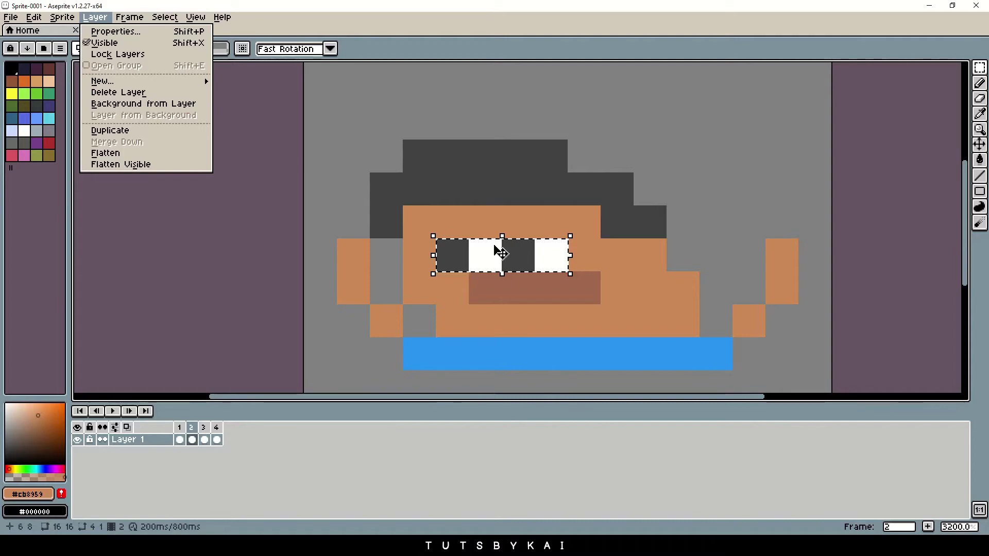
{"action": "mouse_move", "coordinate": [34, 17]}
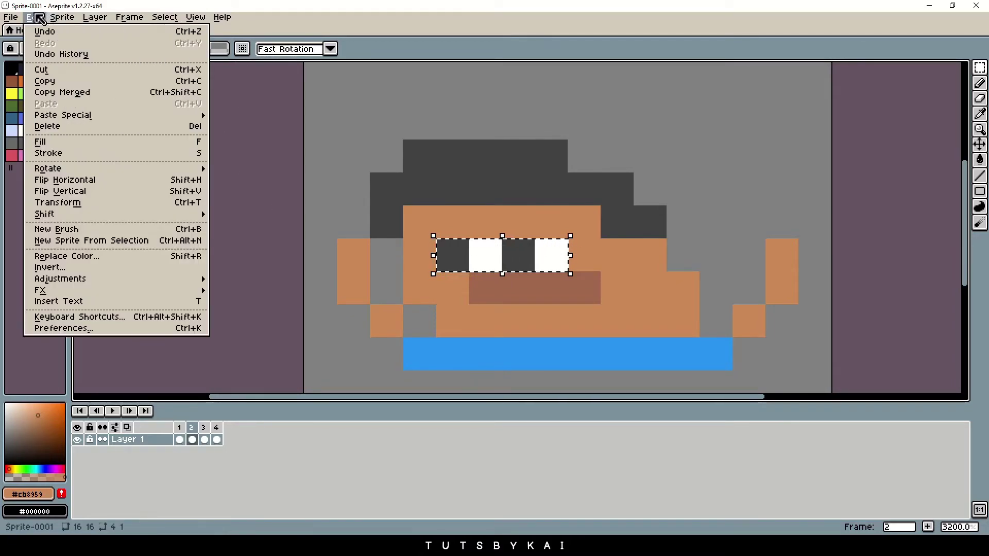
{"action": "left_click", "coordinate": [77, 181]}
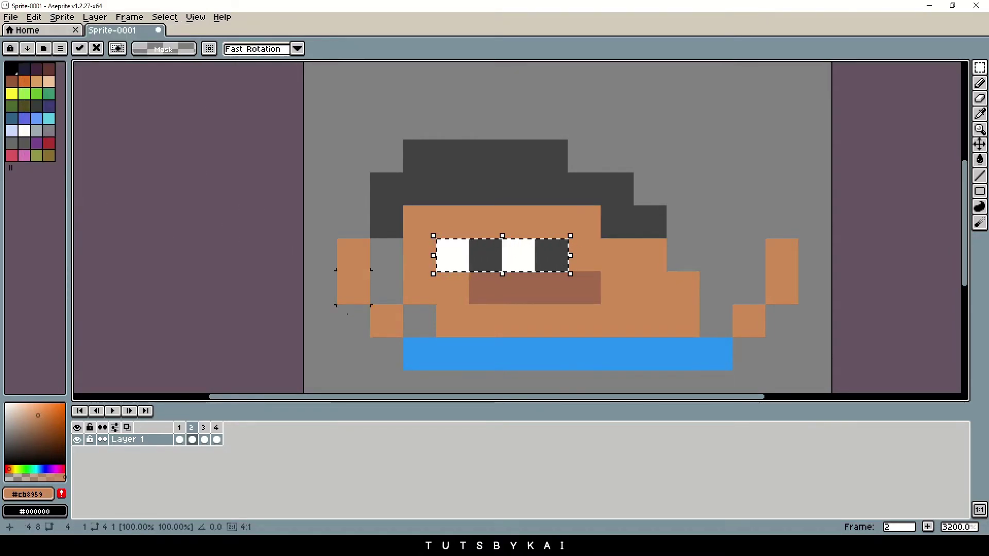
Select the four-pixel eye row in frame 4, flip it horizontally and clear the selection.
{"action": "left_click", "coordinate": [218, 428]}
{"action": "left_click_drag", "start_coordinate": [685, 255], "coordinate": [584, 255]}
{"action": "left_click", "coordinate": [67, 21]}
{"action": "mouse_move", "coordinate": [39, 19]}
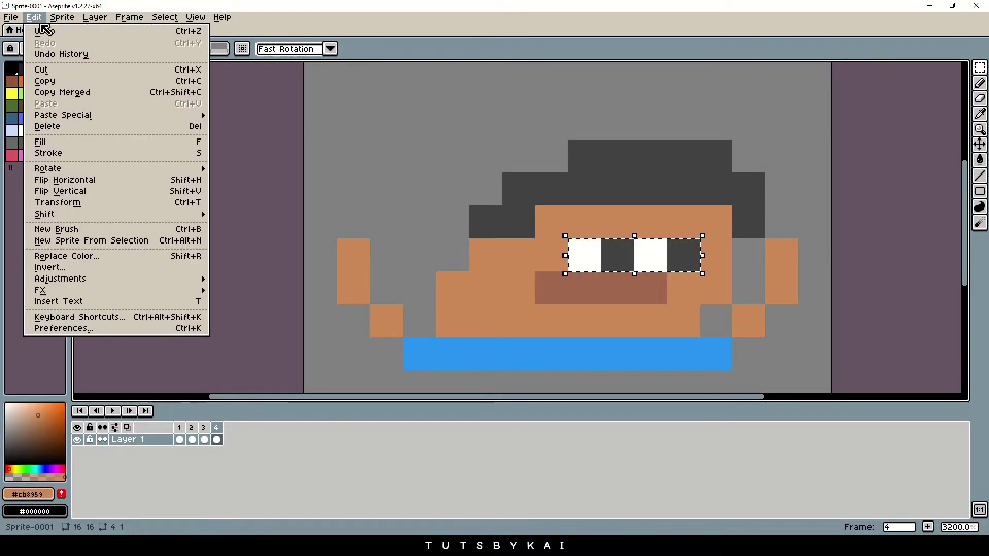
{"action": "left_click", "coordinate": [87, 180]}
{"action": "scroll", "coordinate": [129, 67], "scroll_direction": "down", "scroll_amount": 4}
{"action": "left_click", "coordinate": [165, 17]}
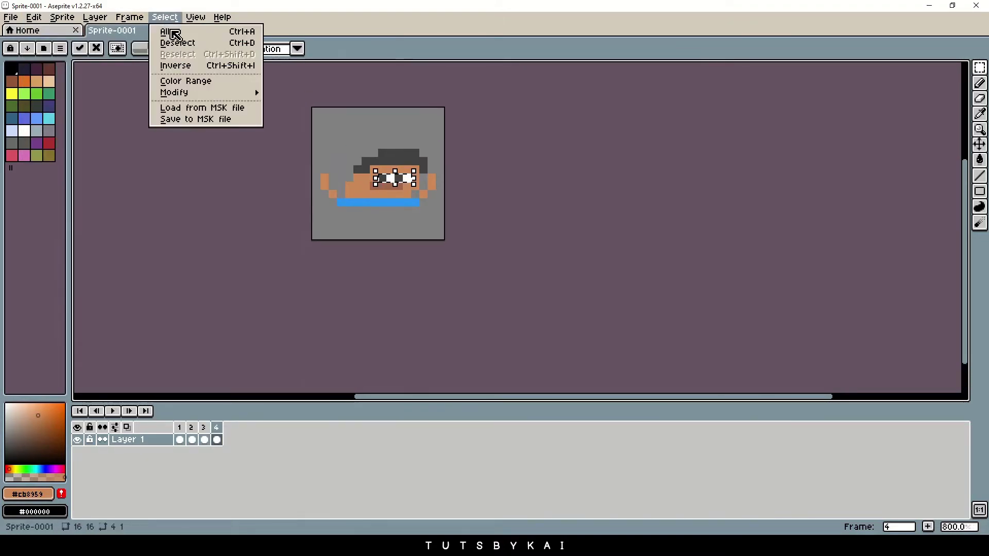
{"action": "left_click", "coordinate": [177, 40]}
Play the animation to check the eye movement across the four frames.
{"action": "scroll", "coordinate": [236, 145], "scroll_direction": "up", "scroll_amount": 1}
{"action": "left_click", "coordinate": [113, 411]}
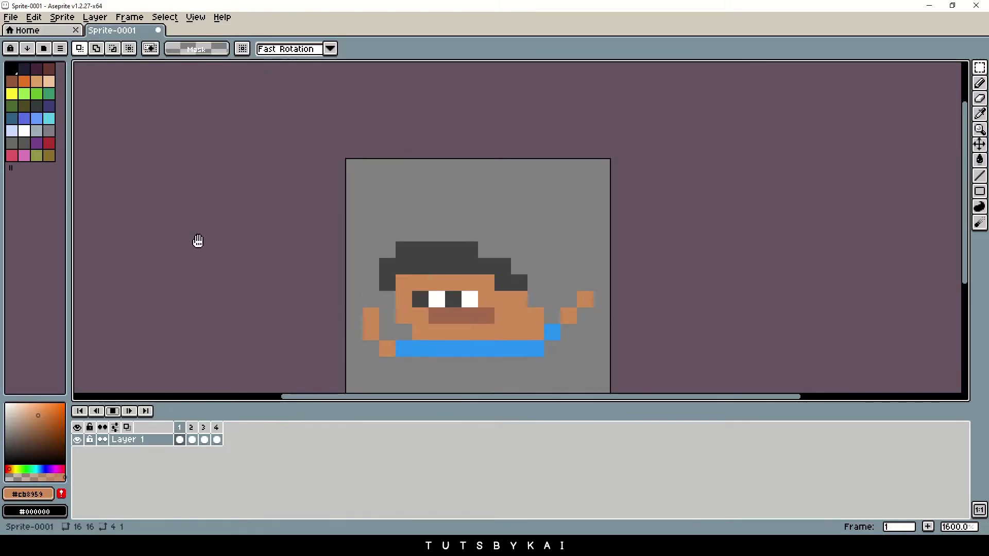
{"action": "left_click_drag", "start_coordinate": [196, 247], "coordinate": [199, 192]}
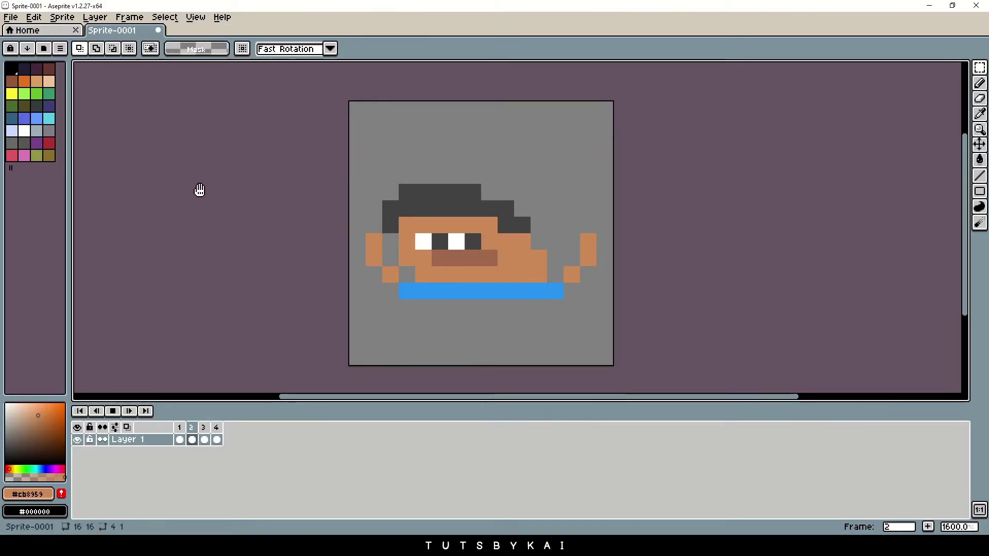
{"action": "left_click", "coordinate": [114, 412]}
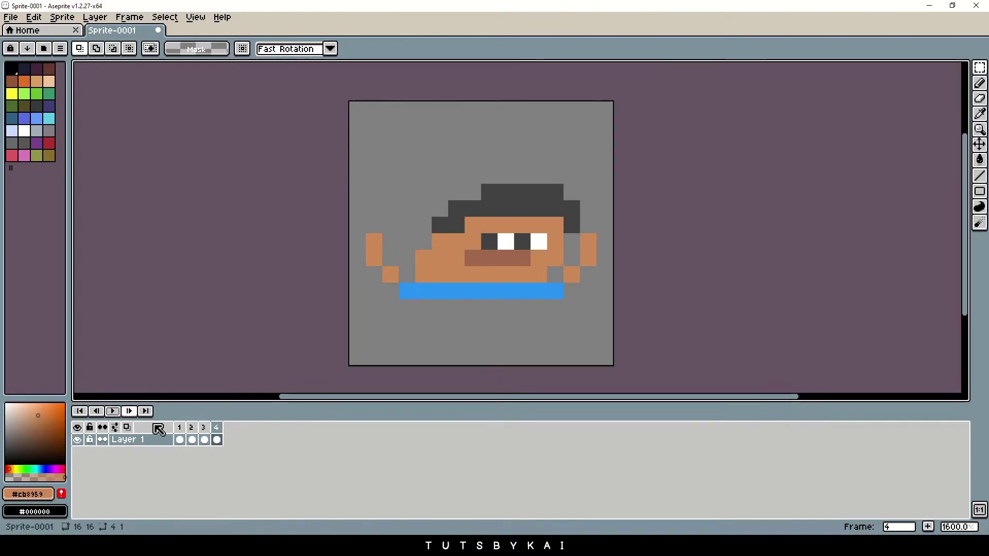
Move the whole character in frame 2 up by one pixel and play the animation.
{"action": "left_click", "coordinate": [217, 432]}
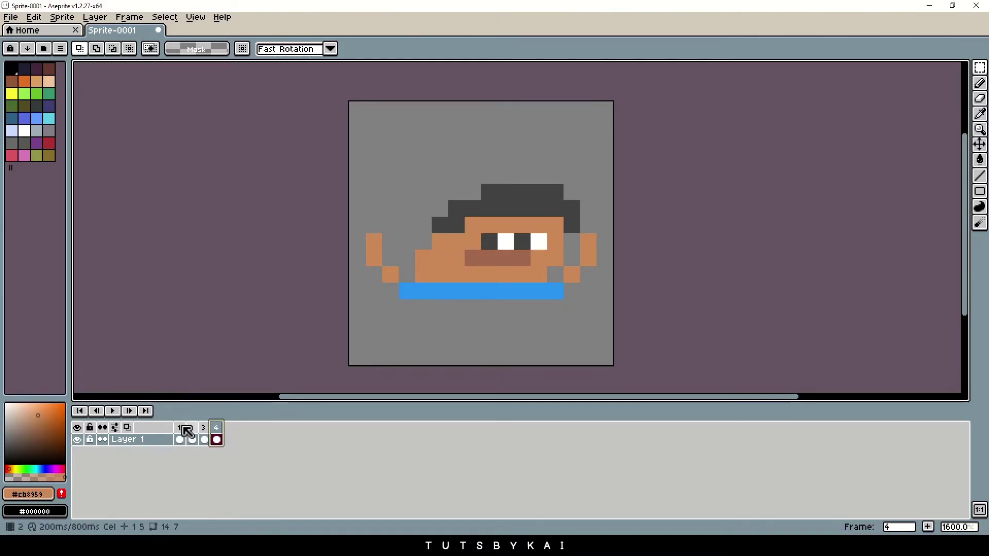
{"action": "left_click", "coordinate": [189, 429]}
{"action": "mouse_move", "coordinate": [614, 334]}
{"action": "left_mouse_down"}
{"action": "mouse_move", "coordinate": [364, 166]}
{"action": "mouse_move", "coordinate": [348, 167]}
{"action": "left_mouse_up"}
{"action": "left_click_drag", "start_coordinate": [463, 230], "coordinate": [462, 216]}
{"action": "left_click", "coordinate": [216, 428]}
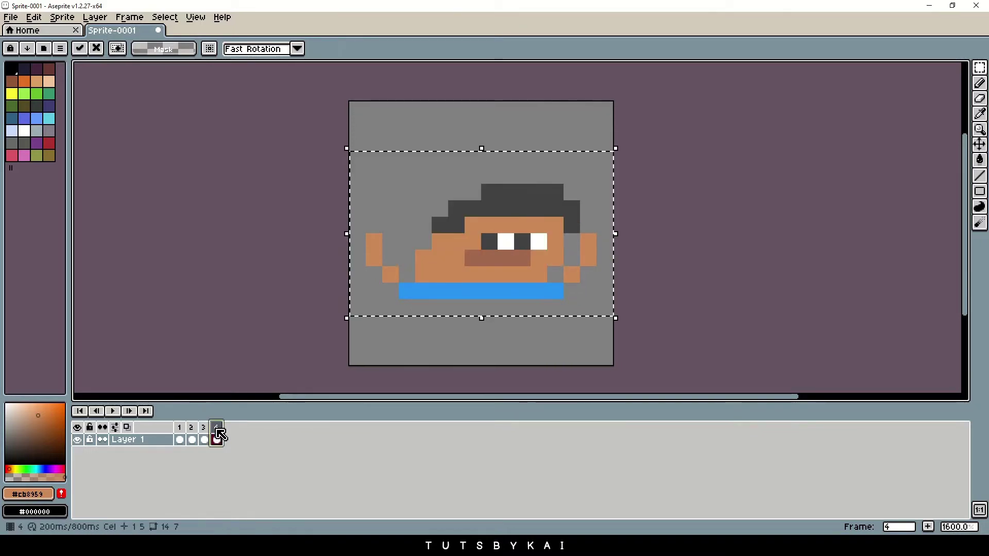
{"action": "left_click", "coordinate": [113, 411]}
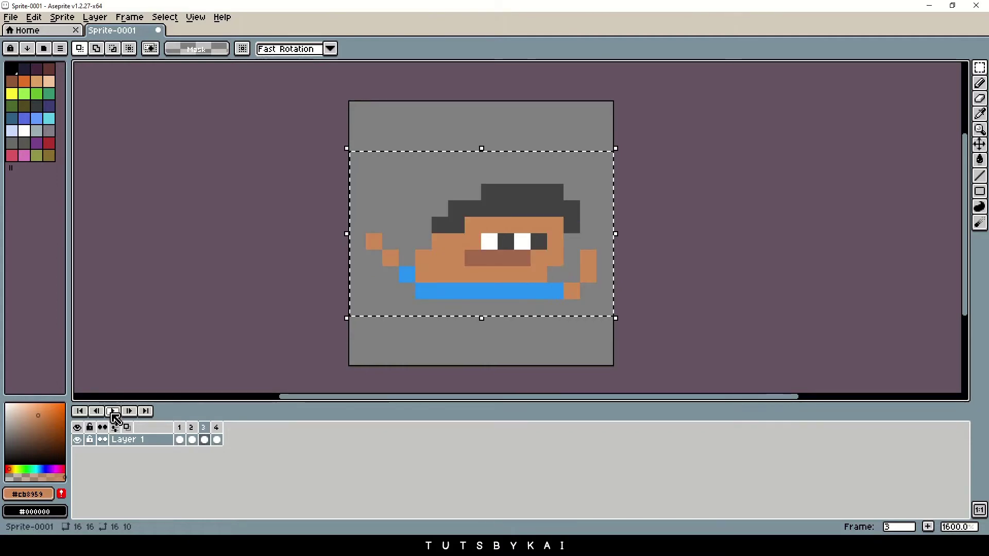
Move the whole character in frame 4 up by one pixel, clear the selection and play the animation.
{"action": "left_click", "coordinate": [217, 436]}
{"action": "mouse_move", "coordinate": [628, 340]}
{"action": "left_mouse_down"}
{"action": "mouse_move", "coordinate": [275, 158]}
{"action": "mouse_move", "coordinate": [270, 144]}
{"action": "left_mouse_up"}
{"action": "left_click_drag", "start_coordinate": [457, 236], "coordinate": [457, 237]}
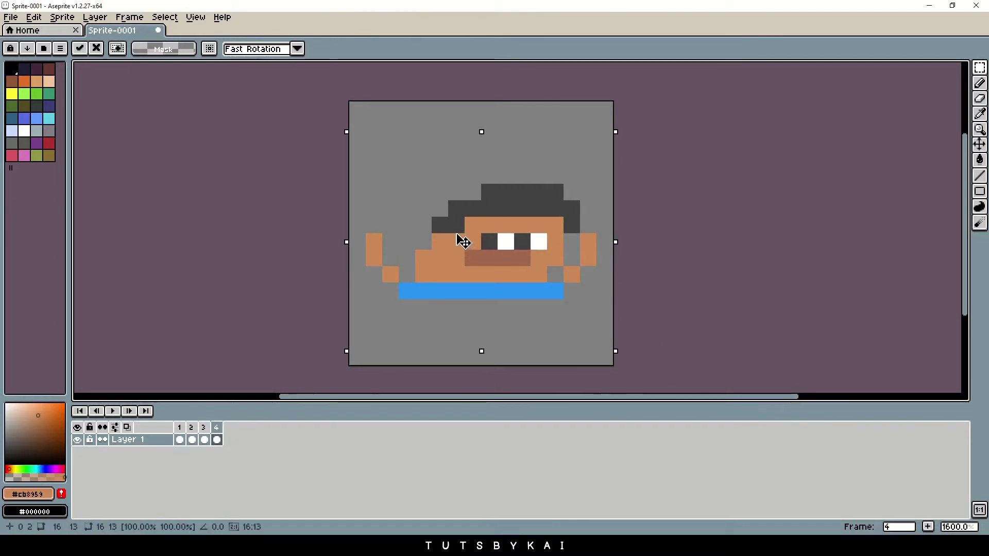
{"action": "key", "text": "Return"}
{"action": "left_click", "coordinate": [164, 17]}
{"action": "left_click", "coordinate": [170, 40]}
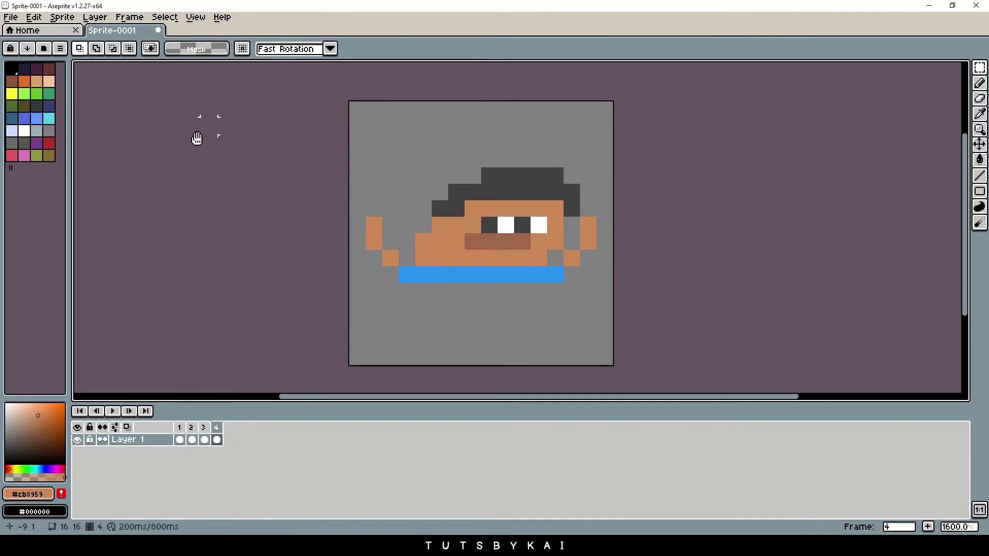
{"action": "left_click", "coordinate": [114, 411]}
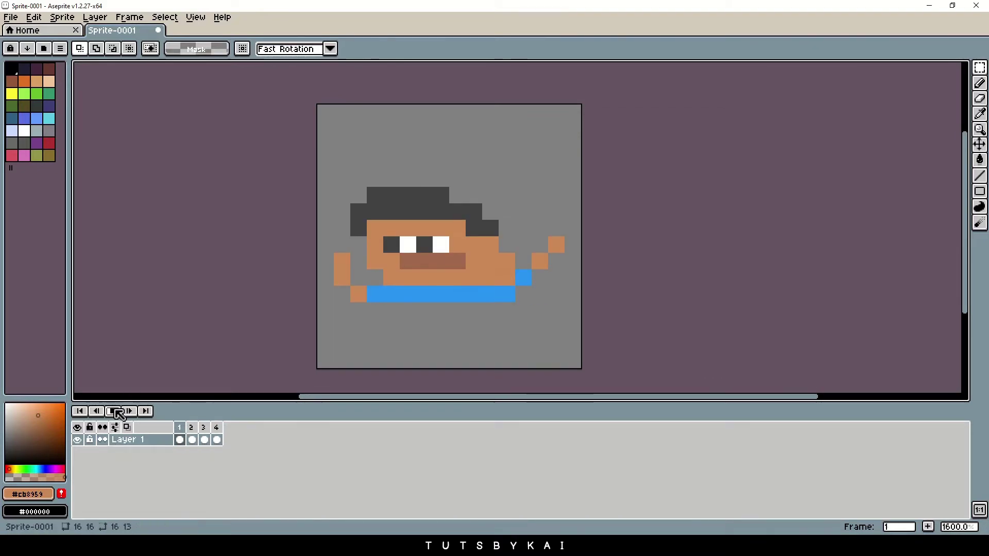
Compare the poses in frames 1, 2 and 4 and play the animation to check the bounce.
{"action": "left_click", "coordinate": [186, 436]}
{"action": "left_click", "coordinate": [183, 427]}
{"action": "left_click", "coordinate": [192, 427]}
{"action": "key", "text": "e"}
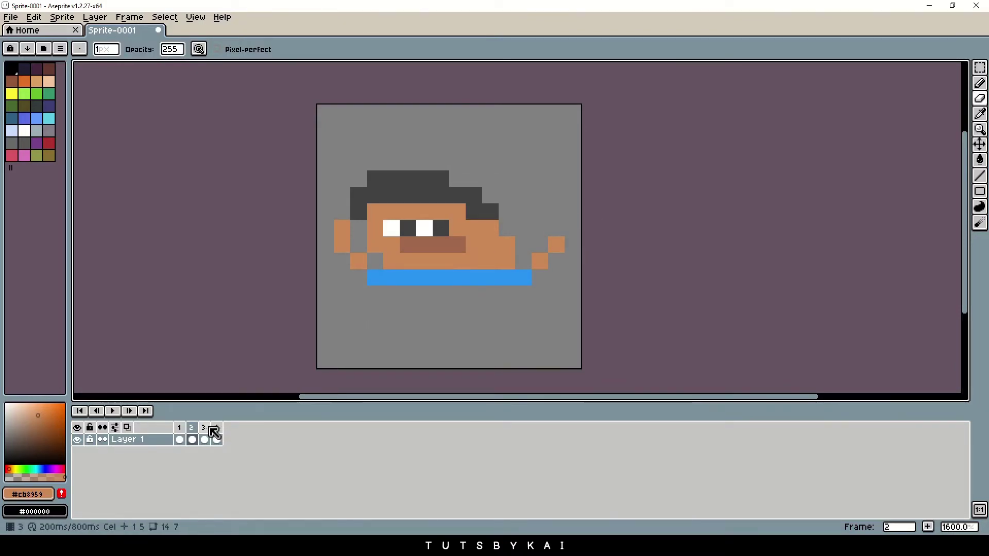
{"action": "left_click", "coordinate": [209, 428]}
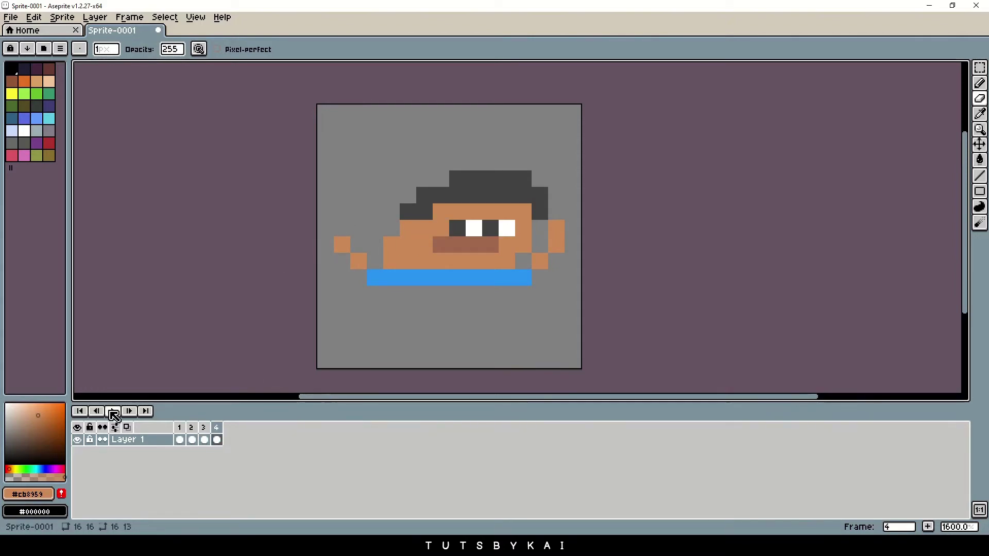
{"action": "left_click", "coordinate": [113, 411]}
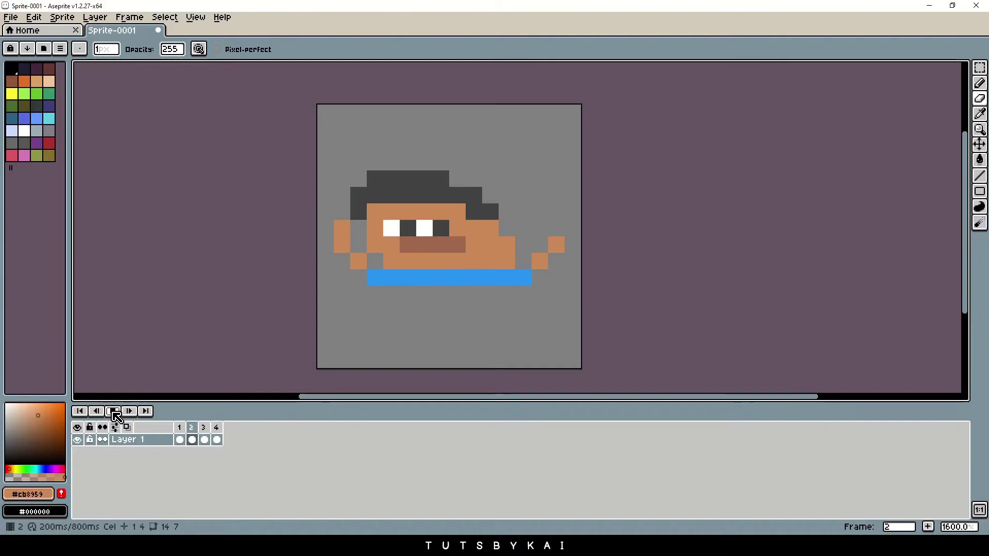
{"action": "left_click", "coordinate": [114, 411]}
Extend the outstretched arm in frame 4 by one skin-coloured pixel, diagonally up and outward from the hand.
{"action": "left_click", "coordinate": [204, 438]}
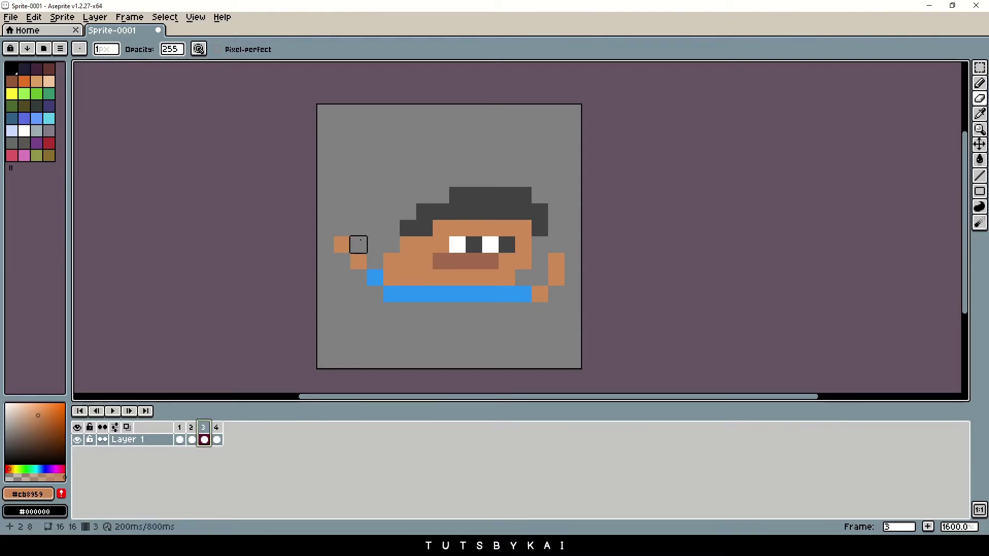
{"action": "key", "text": "i"}
{"action": "left_click", "coordinate": [216, 440]}
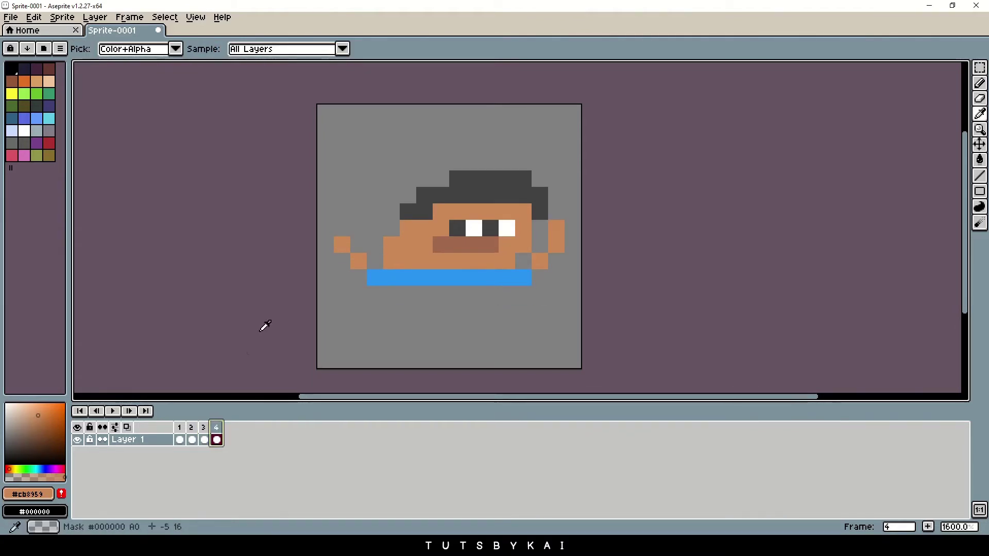
{"action": "key", "text": "b"}
{"action": "left_click", "coordinate": [336, 229]}
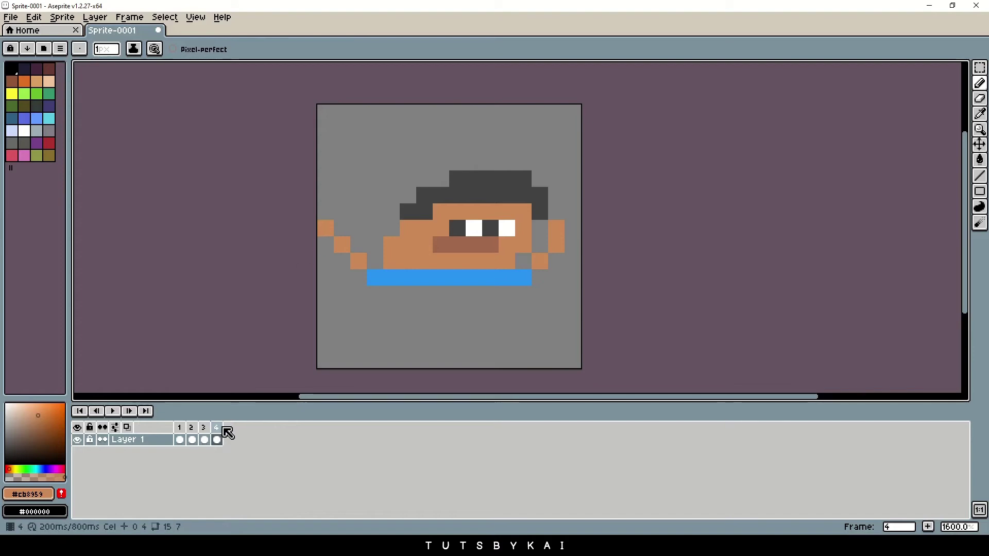
Try extending the outstretched arm in frame 2 by one pixel and moving the one in frame 3 down by one pixel.
{"action": "left_click", "coordinate": [193, 428]}
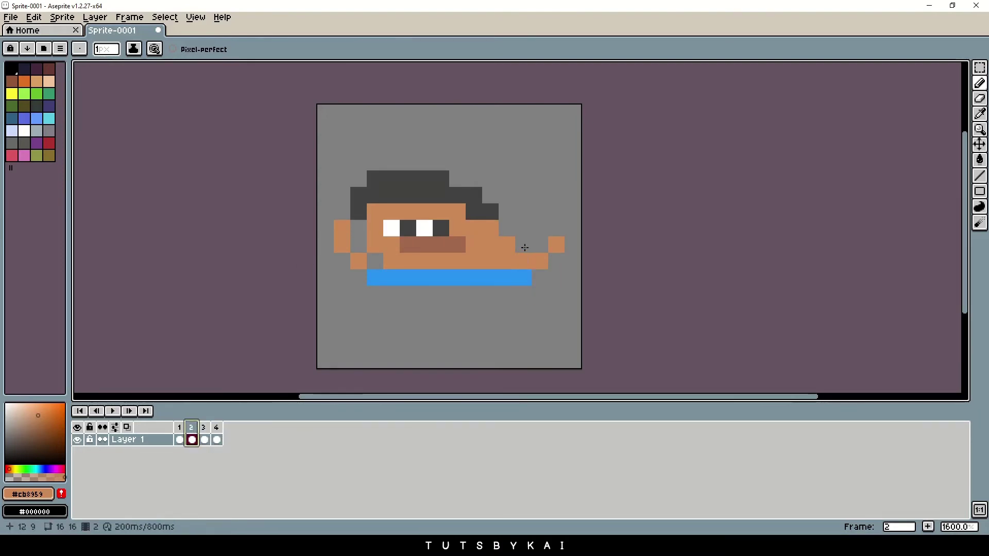
{"action": "key", "text": "ctrl+z"}
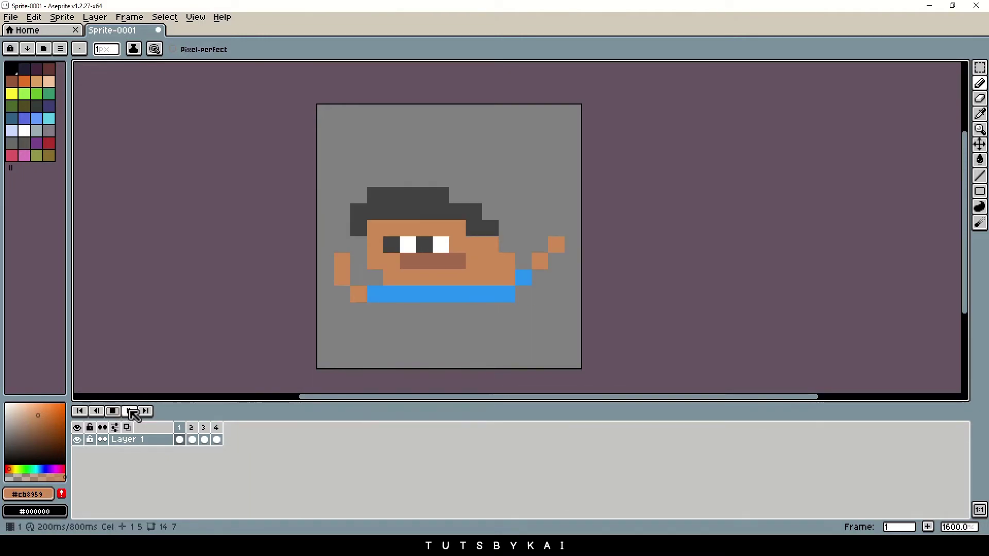
{"action": "left_click", "coordinate": [204, 440]}
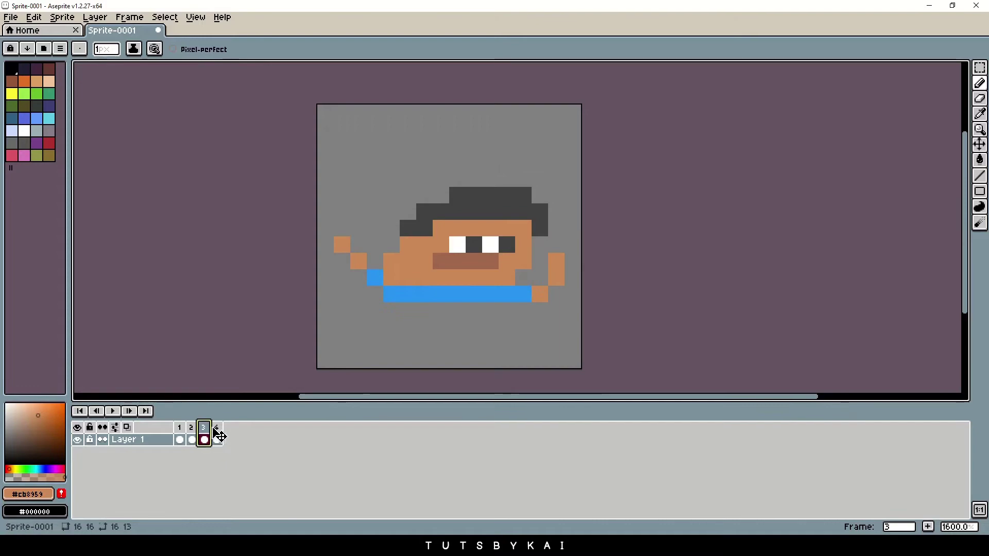
{"action": "key", "text": "m"}
{"action": "left_click_drag", "start_coordinate": [332, 234], "coordinate": [376, 283]}
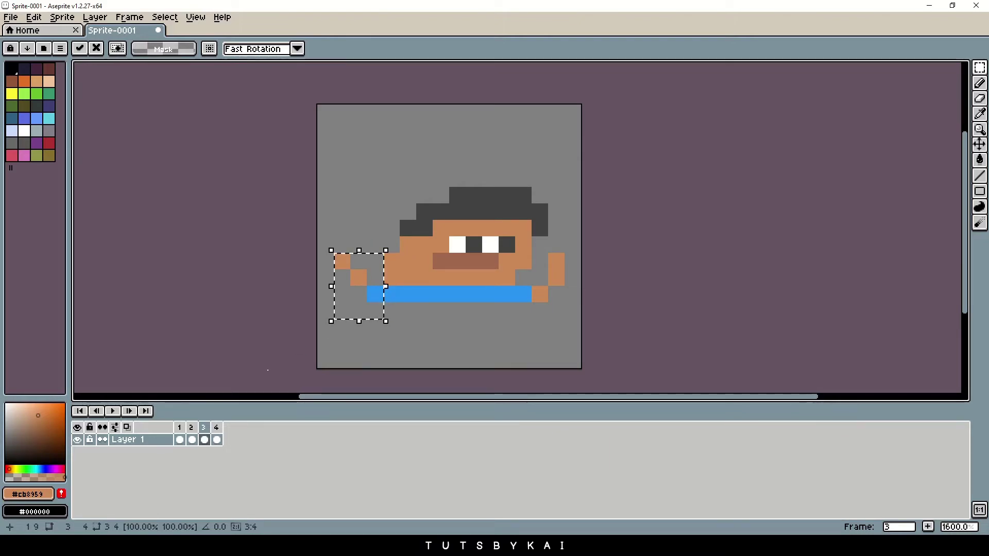
Compare the arm positions across the four frames and undo the arm edits in frames 3 and 2.
{"action": "left_click", "coordinate": [179, 428]}
{"action": "left_click", "coordinate": [191, 428]}
{"action": "left_click", "coordinate": [203, 428]}
{"action": "left_click", "coordinate": [217, 429]}
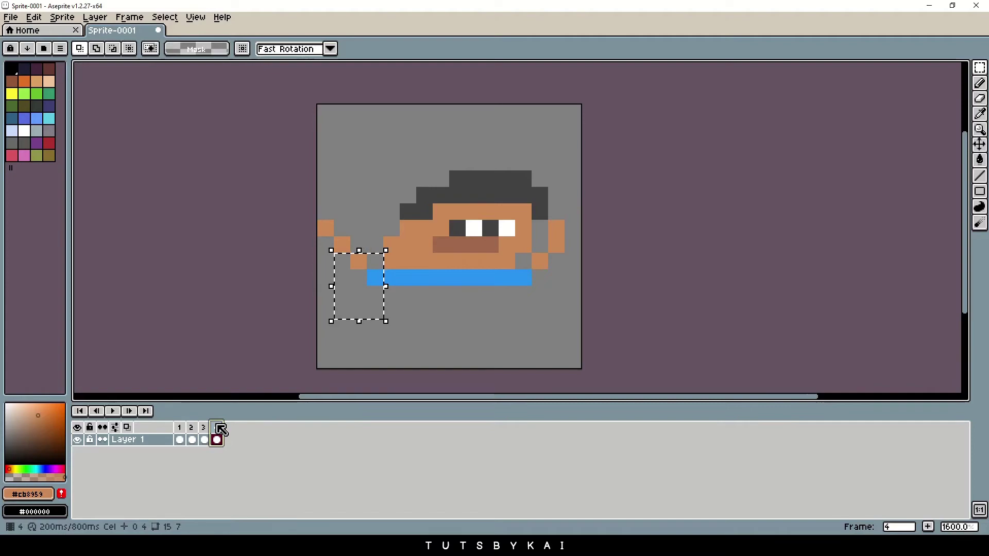
{"action": "left_click", "coordinate": [204, 432]}
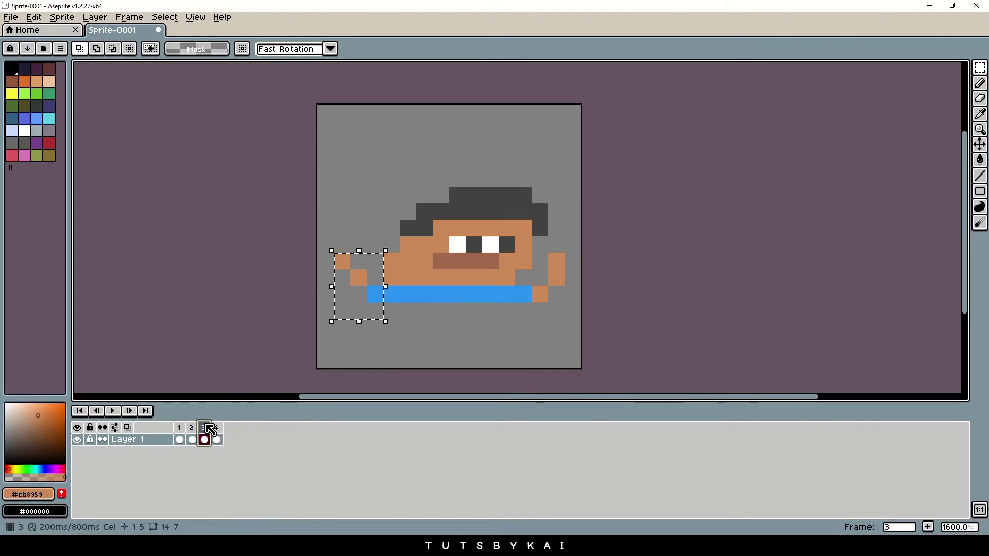
{"action": "left_click", "coordinate": [193, 436]}
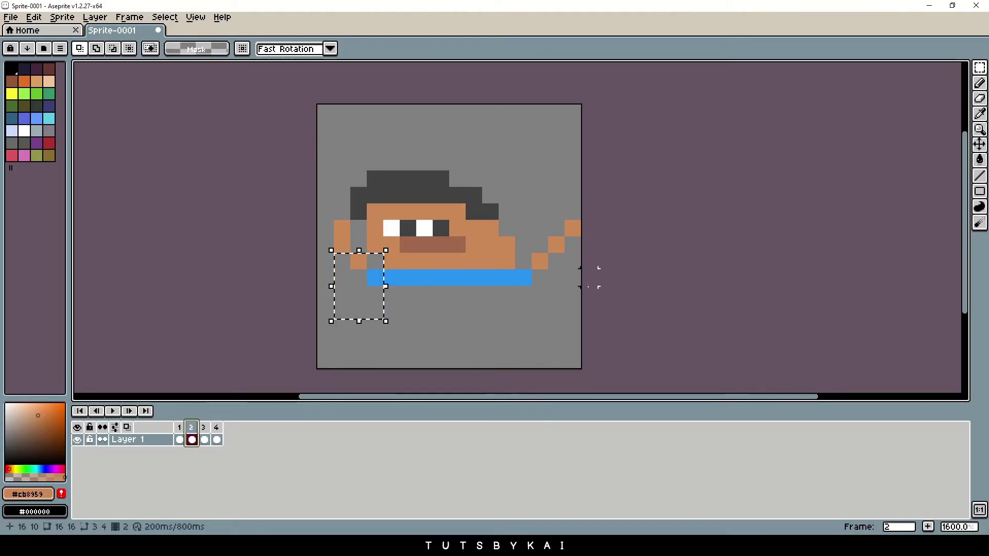
{"action": "key", "text": "ctrl+z"}
{"action": "key", "text": "ctrl+z"}
{"action": "key", "text": "ctrl+z"}
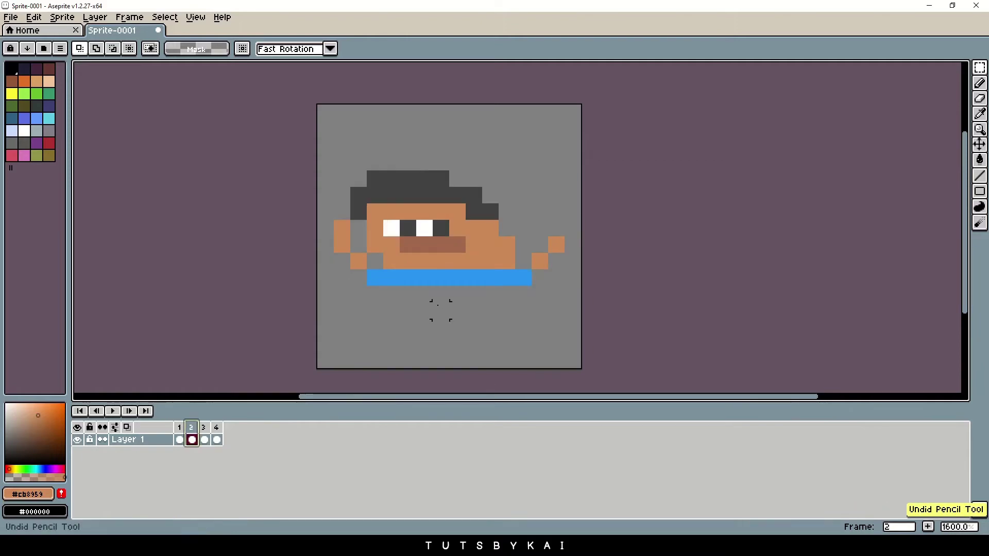
Extend the outstretched arm in frame 2 by one skin-coloured pixel, diagonally up and outward from the hand.
{"action": "left_click", "coordinate": [180, 428]}
{"action": "left_click", "coordinate": [205, 436]}
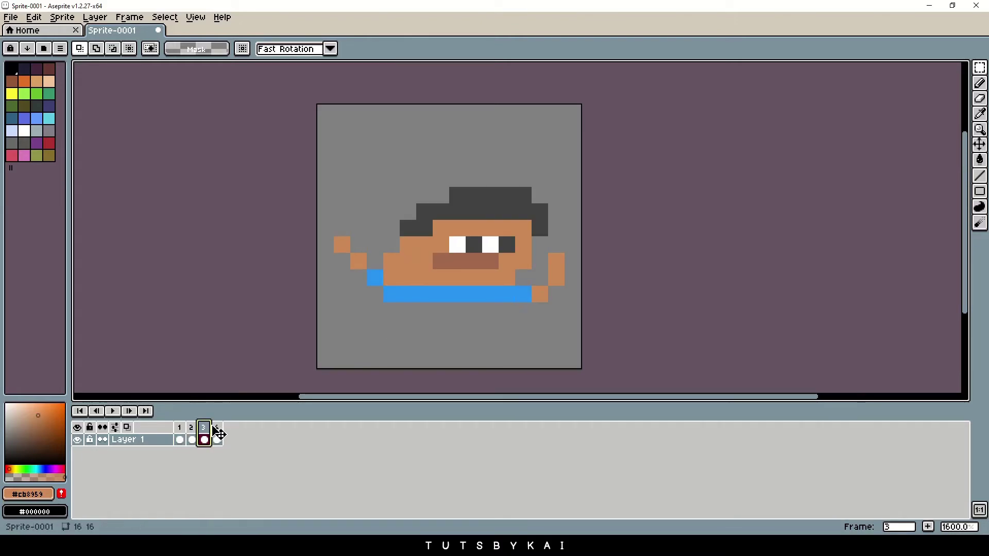
{"action": "left_click", "coordinate": [217, 436]}
{"action": "left_click", "coordinate": [193, 436]}
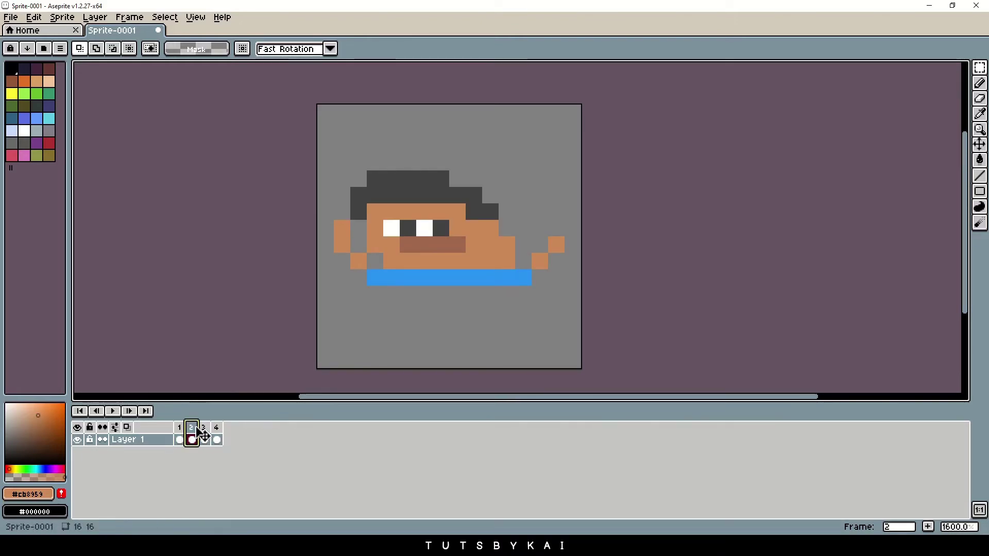
{"action": "key", "text": "i"}
{"action": "key", "text": "b"}
{"action": "left_click", "coordinate": [570, 234]}
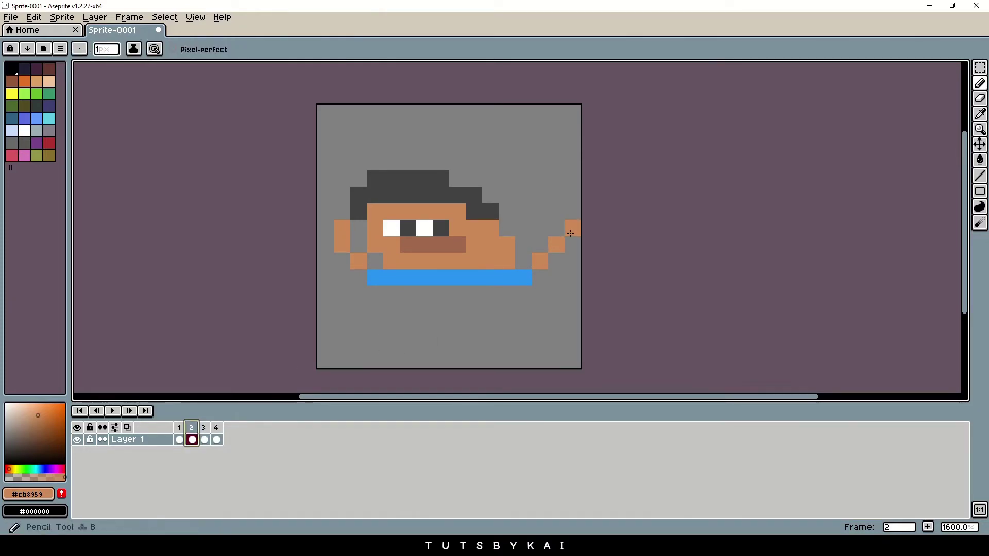
Select the outstretched arm in frame 2 and move it one pixel inward toward the body.
{"action": "key", "text": "m"}
{"action": "mouse_move", "coordinate": [584, 304]}
{"action": "left_mouse_down"}
{"action": "mouse_move", "coordinate": [536, 221]}
{"action": "mouse_move", "coordinate": [526, 221]}
{"action": "left_mouse_up"}
{"action": "left_click", "coordinate": [621, 227]}
{"action": "key", "text": "ctrl+shift+d"}
{"action": "left_click_drag", "start_coordinate": [530, 285], "coordinate": [510, 285]}
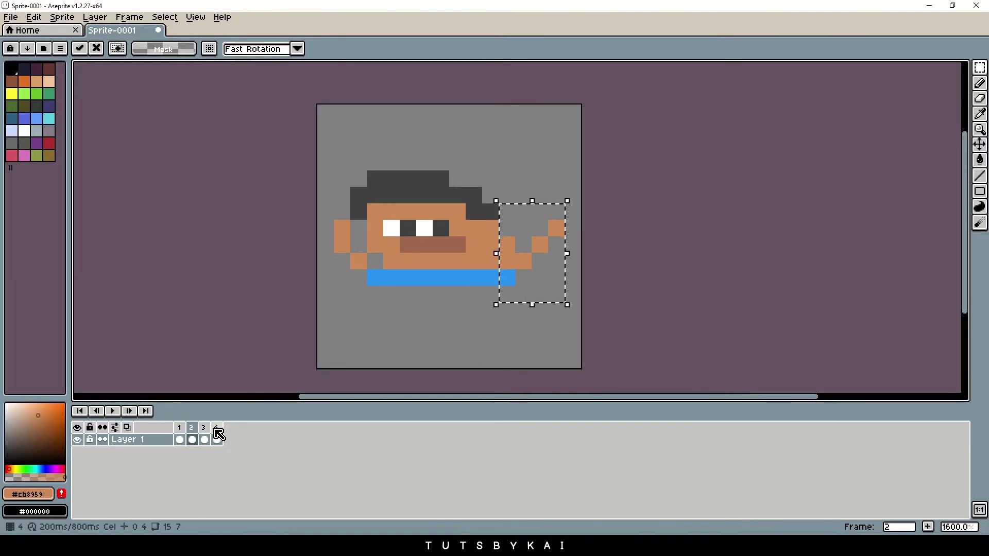
Select the outstretched arm in frame 4, move it one pixel inward toward the body and clear the selection.
{"action": "left_click", "coordinate": [217, 437]}
{"action": "mouse_move", "coordinate": [277, 212]}
{"action": "left_mouse_down"}
{"action": "mouse_move", "coordinate": [359, 294]}
{"action": "mouse_move", "coordinate": [375, 294]}
{"action": "left_mouse_up"}
{"action": "left_click_drag", "start_coordinate": [376, 278], "coordinate": [400, 283]}
{"action": "left_click", "coordinate": [164, 17]}
{"action": "left_click", "coordinate": [172, 39]}
Play the animation at small and large size to check the arm movement.
{"action": "left_click", "coordinate": [112, 410]}
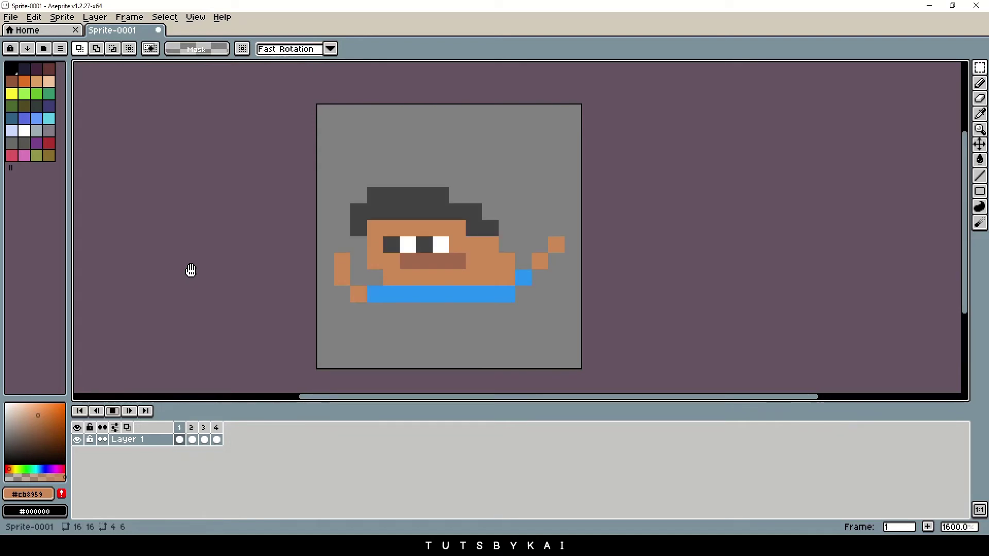
{"action": "scroll", "coordinate": [190, 270], "scroll_direction": "down", "scroll_amount": 4}
{"action": "scroll", "coordinate": [196, 271], "scroll_direction": "down", "scroll_amount": 2}
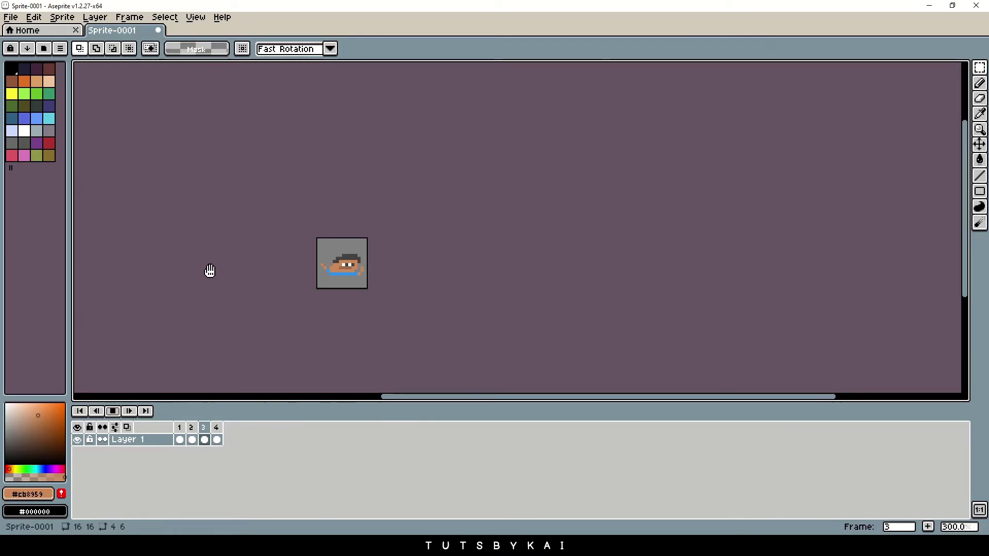
{"action": "left_click_drag", "start_coordinate": [203, 272], "coordinate": [349, 274]}
{"action": "scroll", "coordinate": [350, 272], "scroll_direction": "down", "scroll_amount": 2}
{"action": "scroll", "coordinate": [349, 273], "scroll_direction": "up", "scroll_amount": 2}
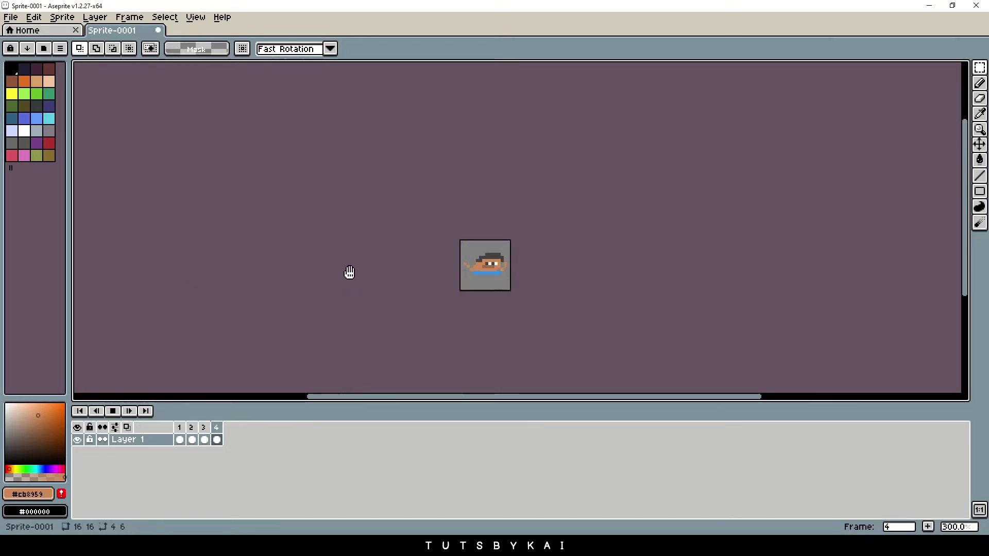
{"action": "scroll", "coordinate": [493, 283], "scroll_direction": "up", "scroll_amount": 5}
{"action": "left_click_drag", "start_coordinate": [340, 311], "coordinate": [309, 345]}
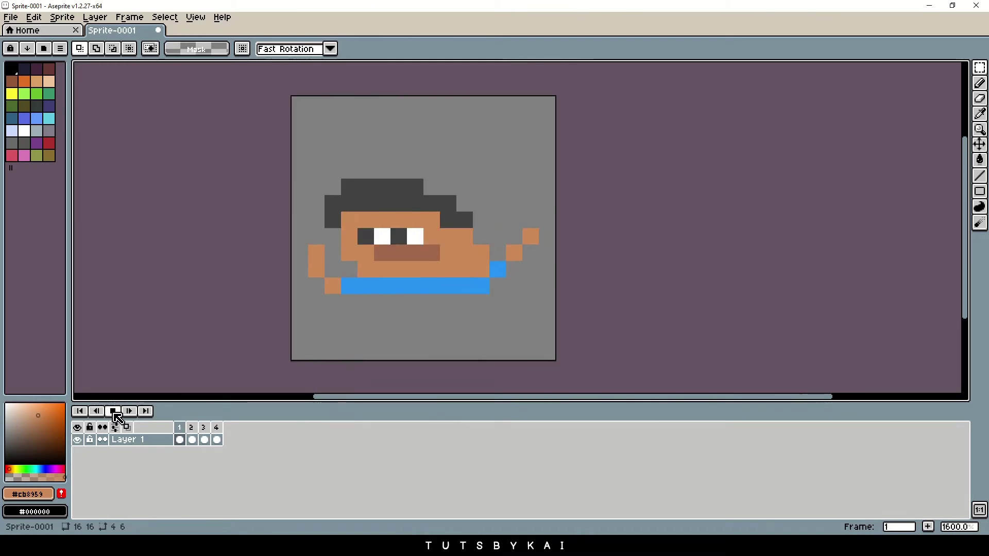
Compare frames 1 to 3 and duplicate frame 1 as a new frame right after it.
{"action": "left_click", "coordinate": [179, 436]}
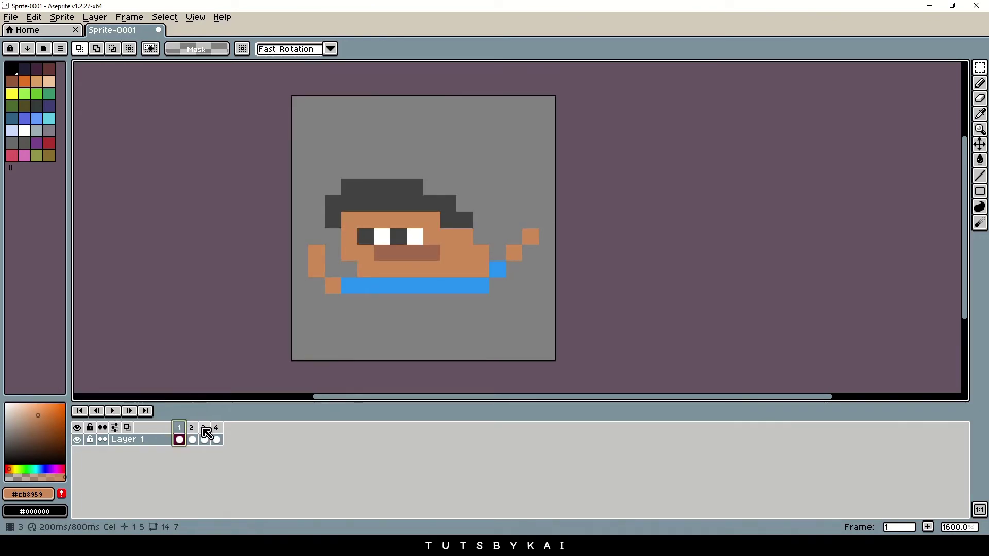
{"action": "left_click", "coordinate": [201, 430]}
{"action": "left_click", "coordinate": [193, 431]}
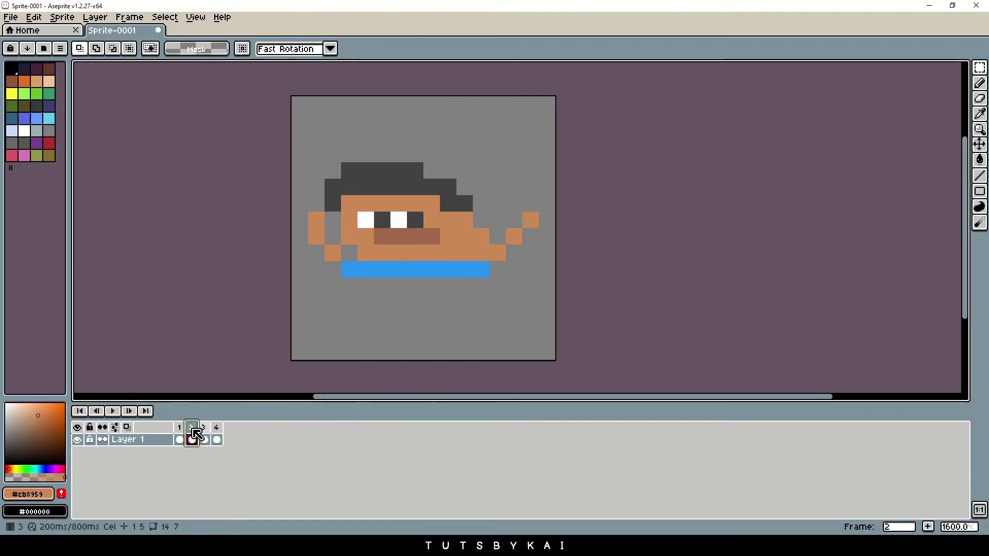
{"action": "left_click", "coordinate": [181, 430]}
{"action": "scroll", "coordinate": [515, 267], "scroll_direction": "up", "scroll_amount": 2}
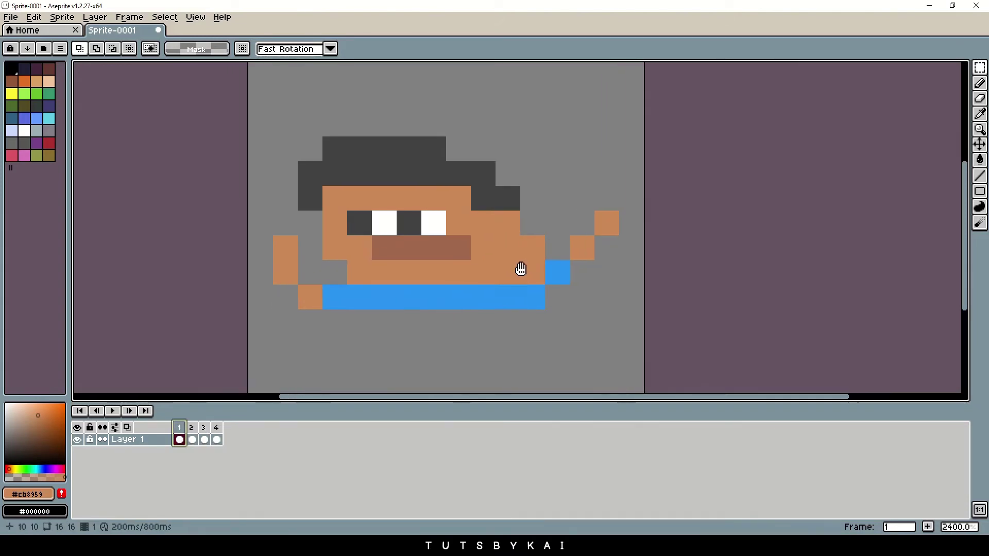
{"action": "left_click", "coordinate": [927, 525]}
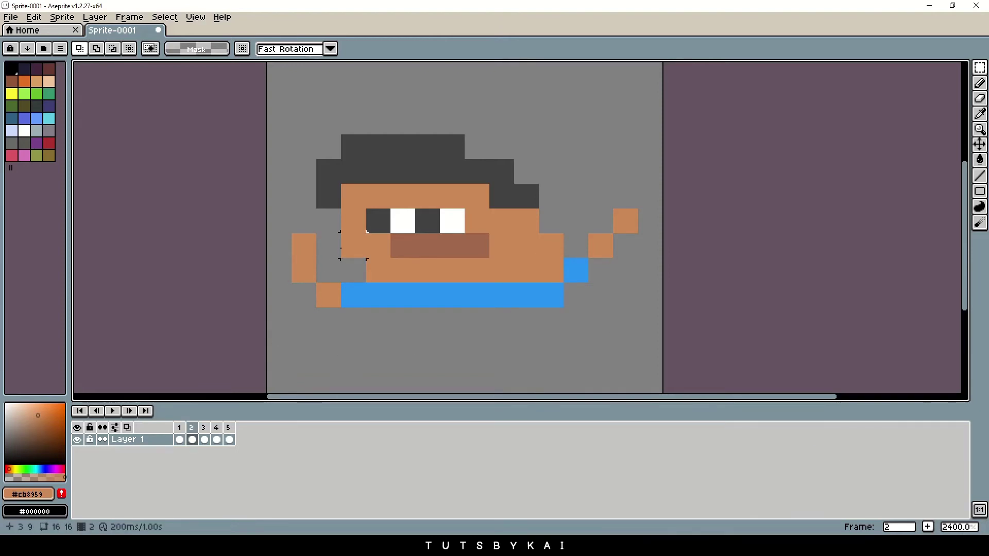
Recolour the pixel joining the outstretched arm to the body in frames 3 and 5 with the shirt blue #2a93f2.
{"action": "key", "text": "e"}
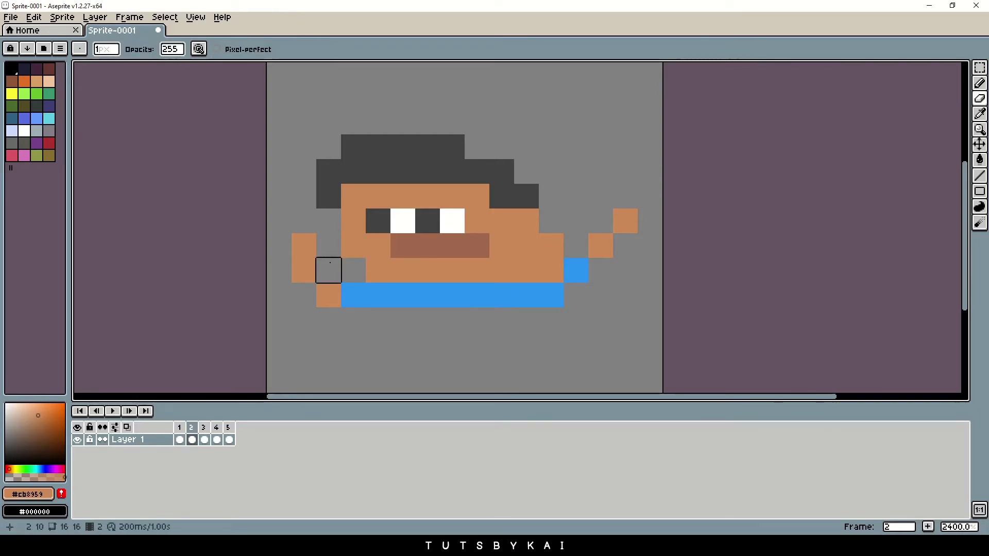
{"action": "left_click", "coordinate": [209, 430]}
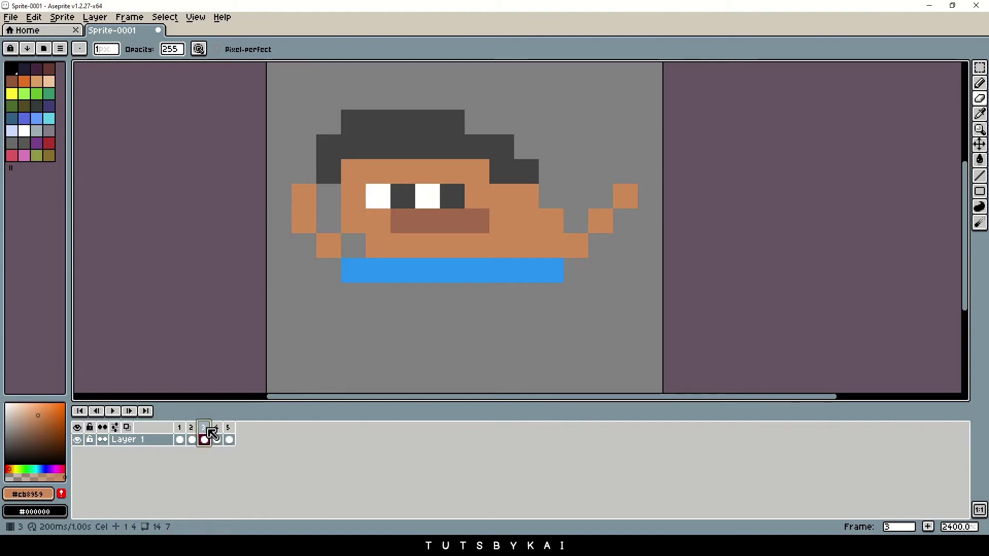
{"action": "left_click", "coordinate": [192, 439]}
{"action": "left_click", "coordinate": [208, 431]}
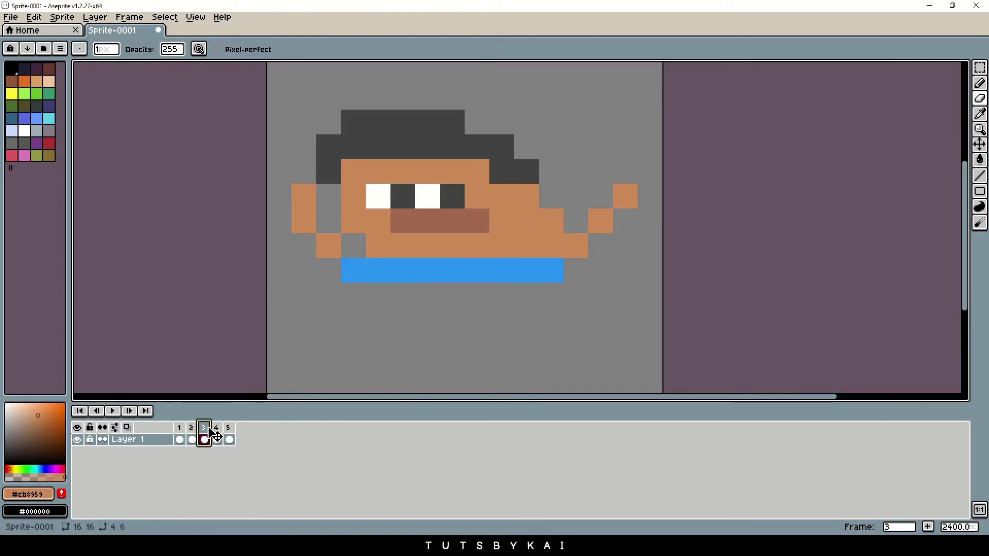
{"action": "left_click", "coordinate": [192, 433]}
{"action": "left_click", "coordinate": [212, 432]}
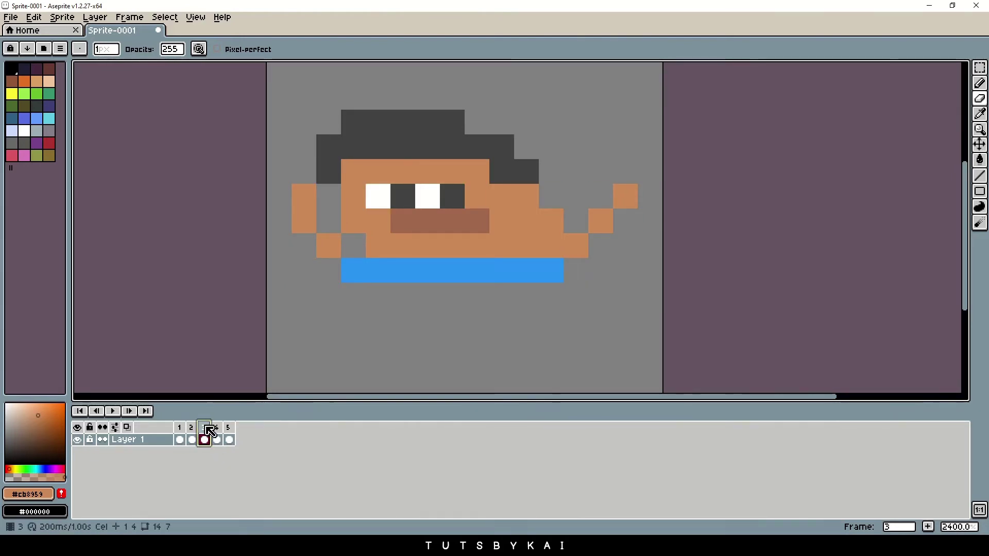
{"action": "left_click", "coordinate": [561, 266], "text": "alt"}
{"action": "left_click", "coordinate": [577, 248]}
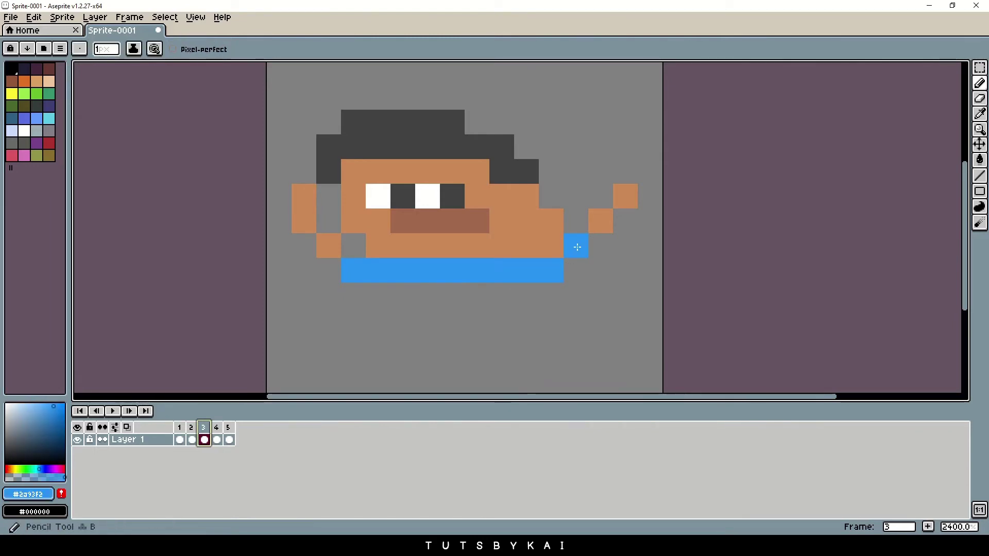
{"action": "left_click", "coordinate": [218, 431]}
{"action": "left_click", "coordinate": [227, 433]}
{"action": "left_click", "coordinate": [367, 253]}
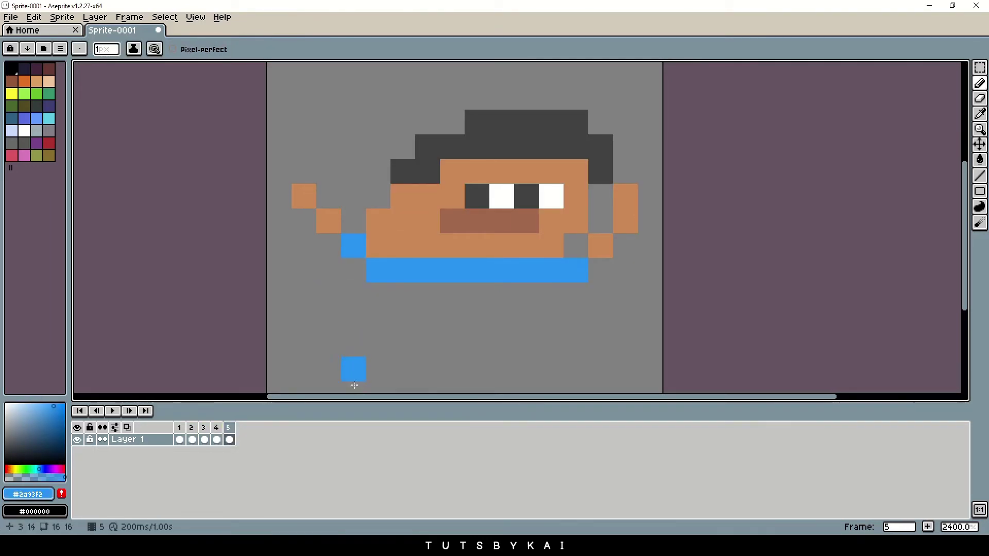
Select the bent arm beside the face in frame 2, move it up by one pixel and compare with frame 3.
{"action": "left_click", "coordinate": [191, 436]}
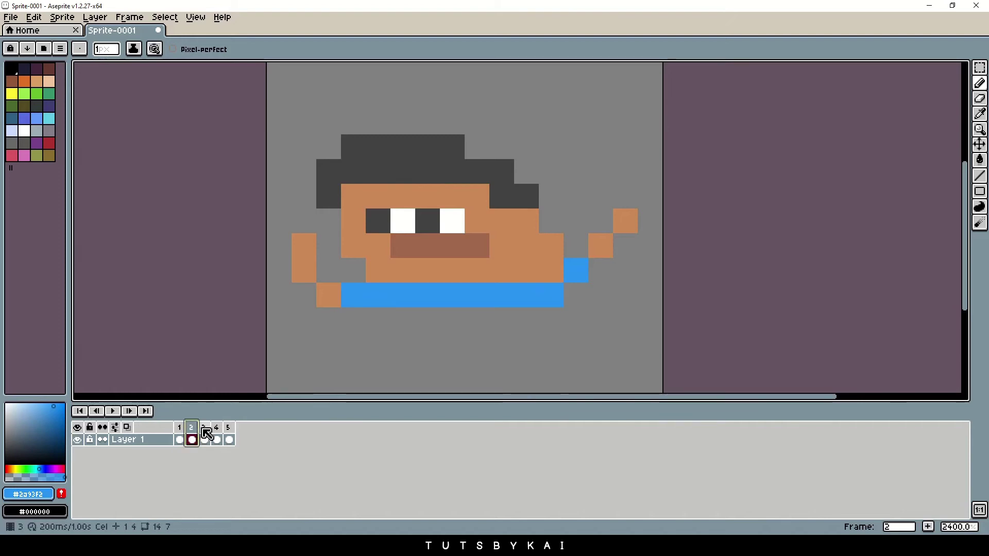
{"action": "left_click", "coordinate": [202, 429]}
{"action": "left_click", "coordinate": [195, 427]}
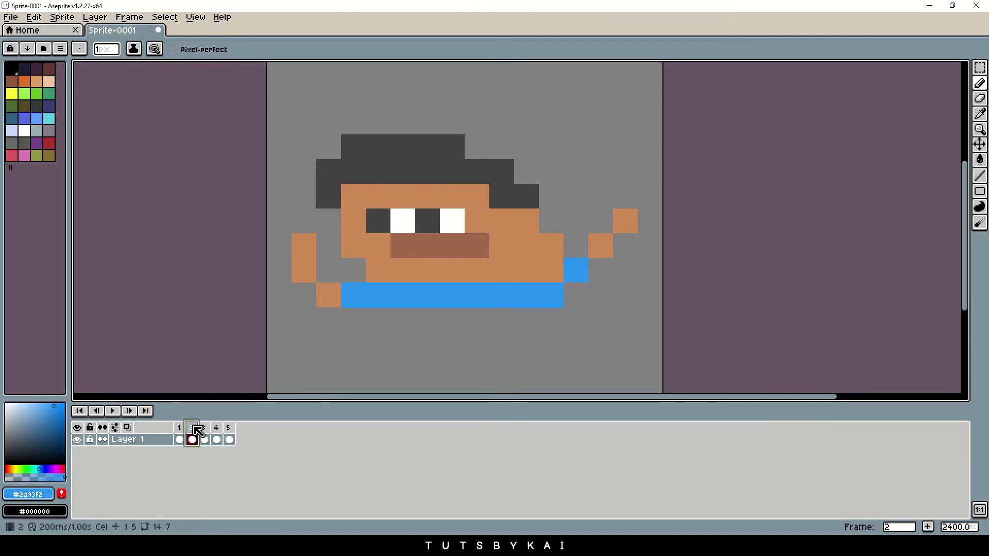
{"action": "key", "text": "m"}
{"action": "left_click_drag", "start_coordinate": [329, 320], "coordinate": [304, 219]}
{"action": "left_click", "coordinate": [203, 428]}
{"action": "left_click", "coordinate": [193, 428]}
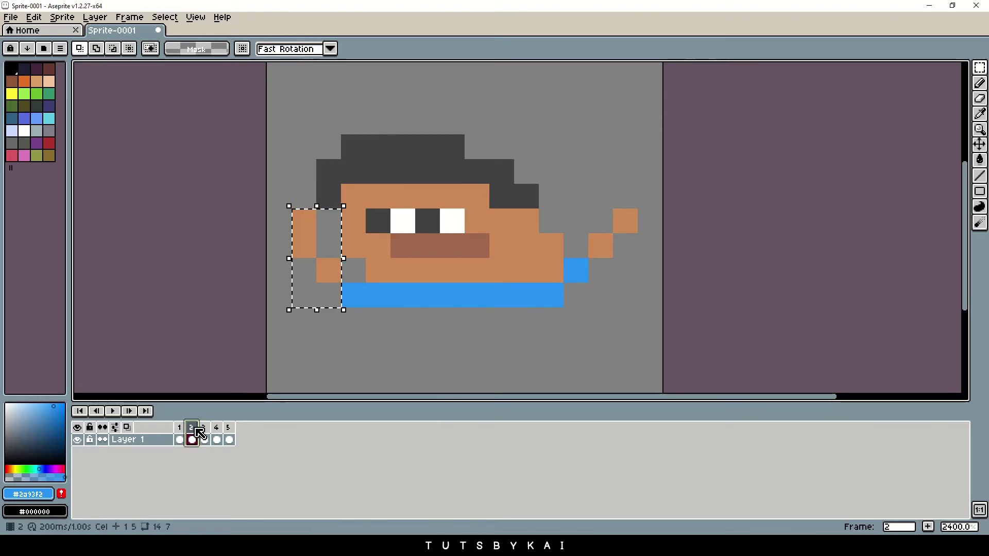
Remove the top pixel of the bent arm beside the face in frame 2 and compare the pose with frames 1 and 3.
{"action": "left_click", "coordinate": [253, 206]}
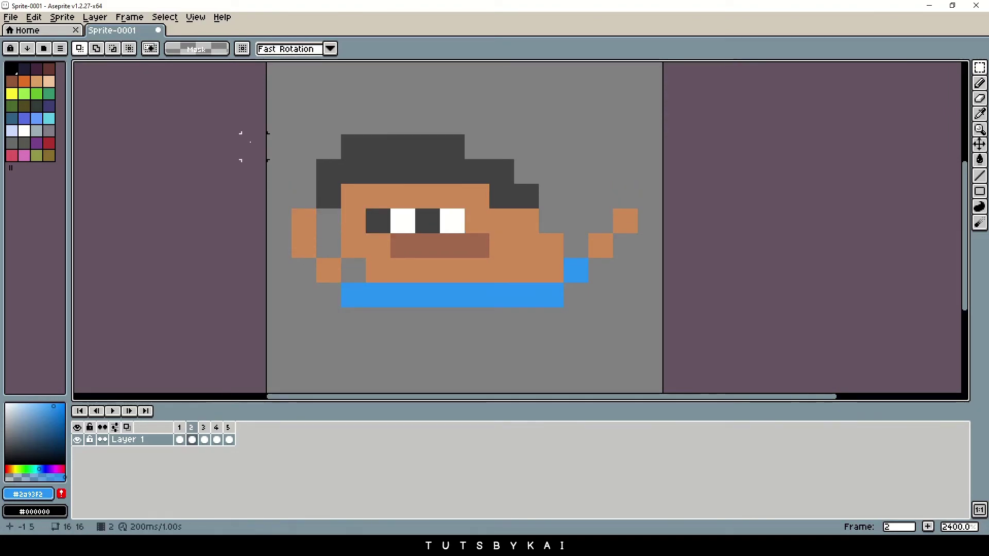
{"action": "left_click", "coordinate": [305, 228]}
{"action": "left_click_drag", "start_coordinate": [305, 227], "coordinate": [308, 250]}
{"action": "left_click", "coordinate": [170, 18]}
{"action": "left_click", "coordinate": [179, 44]}
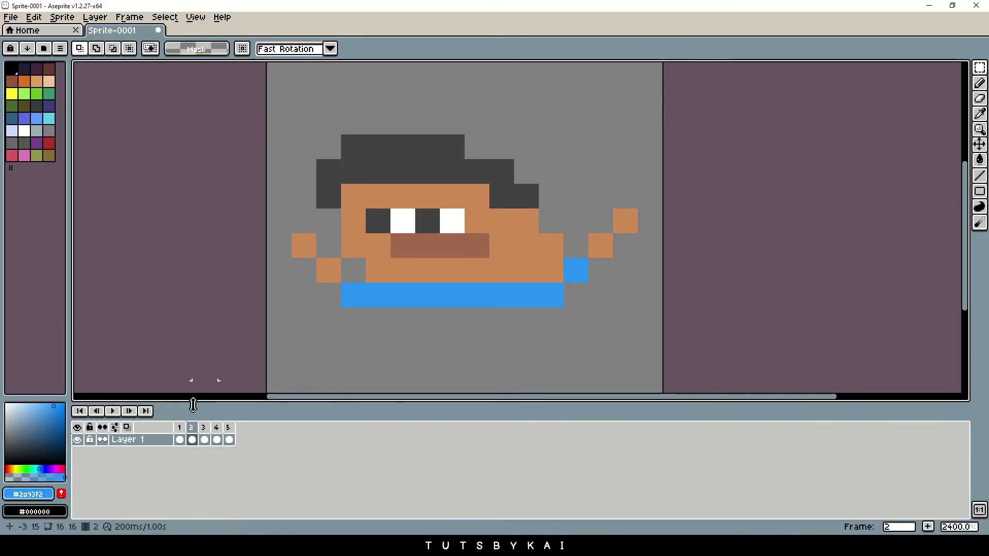
{"action": "left_click", "coordinate": [205, 429]}
{"action": "left_click", "coordinate": [180, 428]}
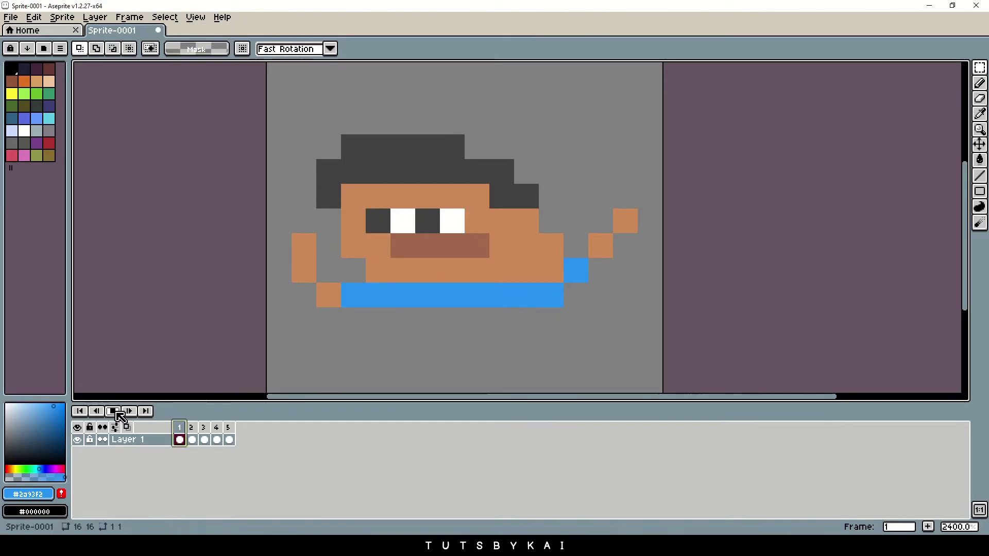
{"action": "left_click", "coordinate": [191, 429]}
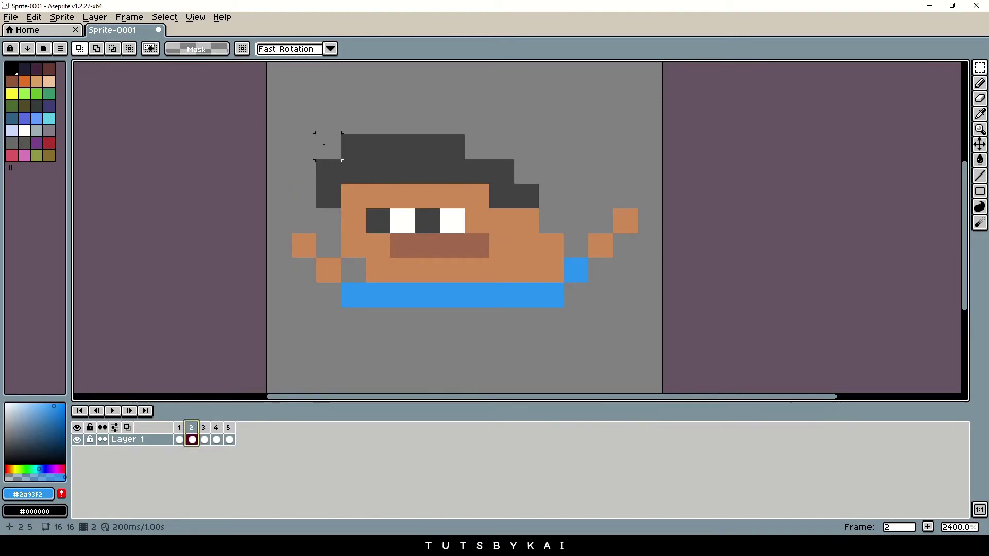
Select the hair and face above the jaw in frame 2 and move them one pixel to the right, then deselect.
{"action": "left_click_drag", "start_coordinate": [335, 142], "coordinate": [552, 246]}
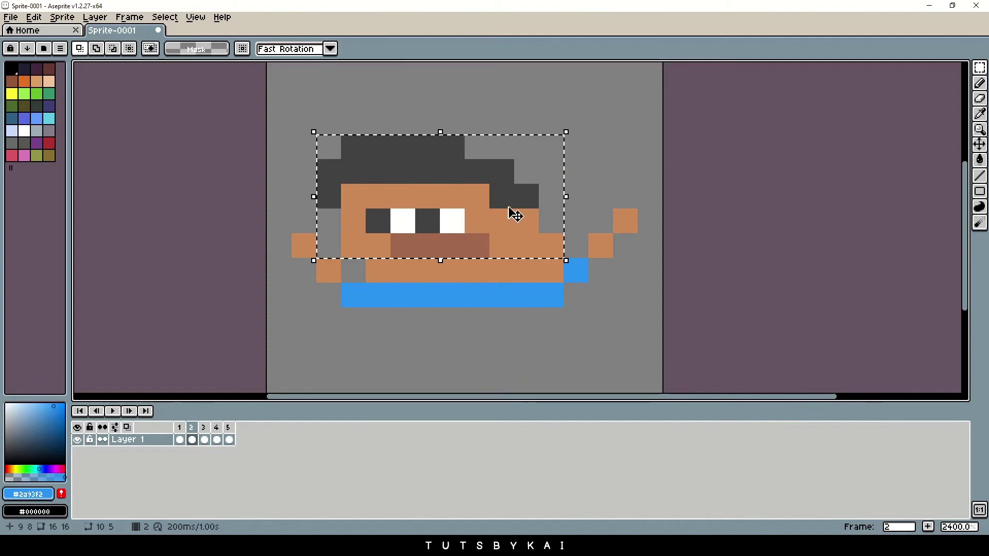
{"action": "left_click", "coordinate": [378, 122]}
{"action": "left_click_drag", "start_coordinate": [341, 161], "coordinate": [520, 254]}
{"action": "left_click_drag", "start_coordinate": [506, 239], "coordinate": [530, 239]}
{"action": "left_click", "coordinate": [164, 17]}
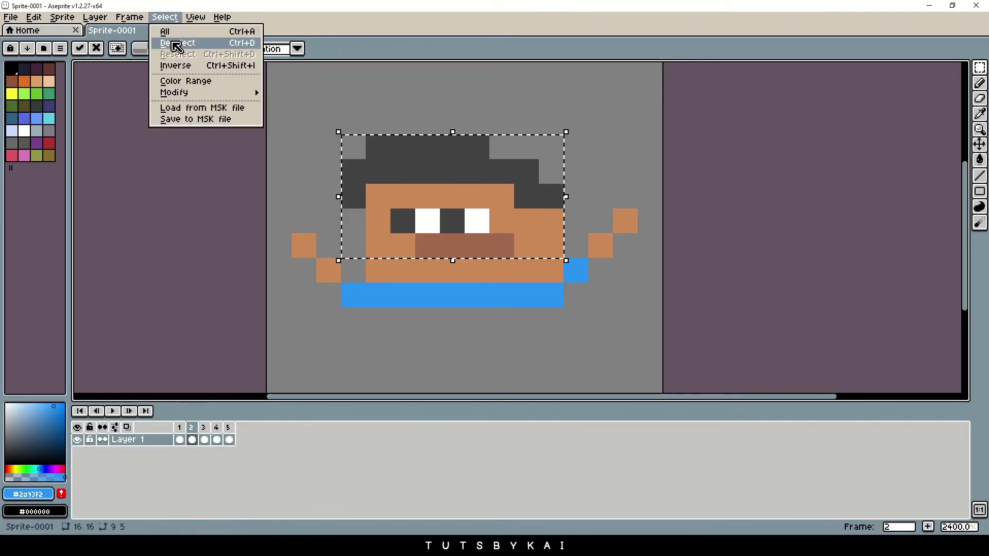
{"action": "left_click", "coordinate": [177, 42]}
Select the hair and face above the jaw in frame 3 and shift them one pixel to the right.
{"action": "left_click", "coordinate": [206, 429]}
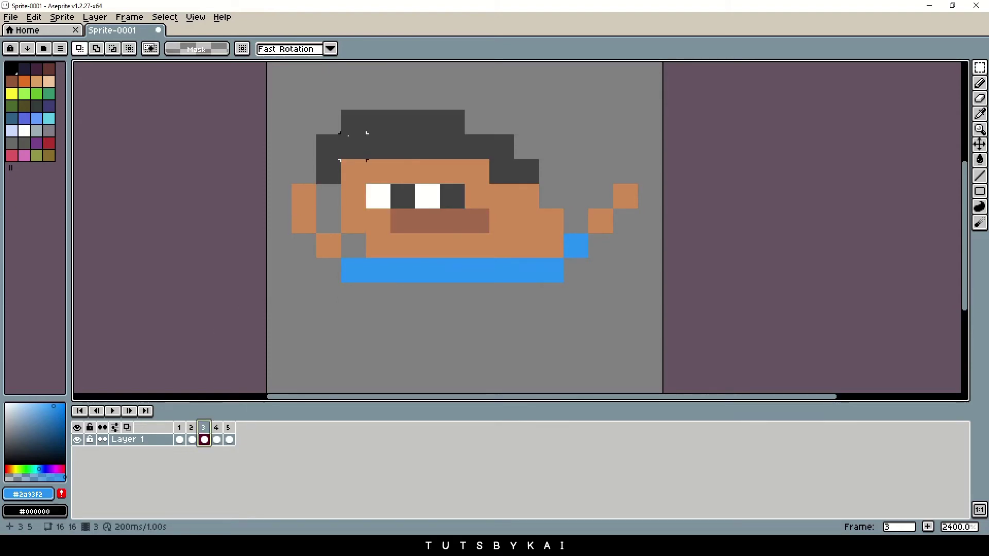
{"action": "left_click_drag", "start_coordinate": [329, 127], "coordinate": [528, 224]}
{"action": "left_click_drag", "start_coordinate": [472, 210], "coordinate": [503, 208]}
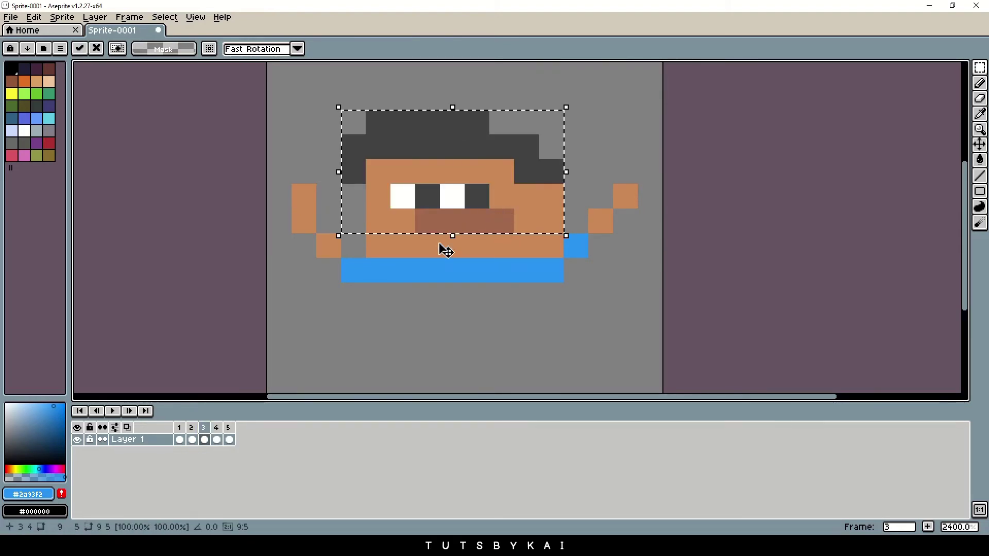
Select the hair and face above the jaw in frame 5, shift them one pixel to the left and deselect.
{"action": "left_click", "coordinate": [217, 434]}
{"action": "left_click", "coordinate": [229, 432]}
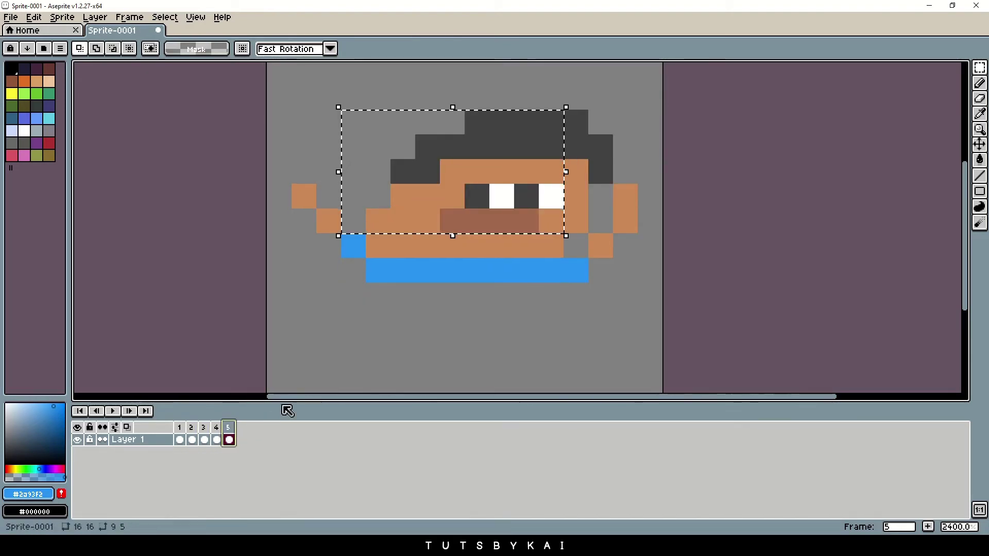
{"action": "left_click_drag", "start_coordinate": [603, 226], "coordinate": [397, 88]}
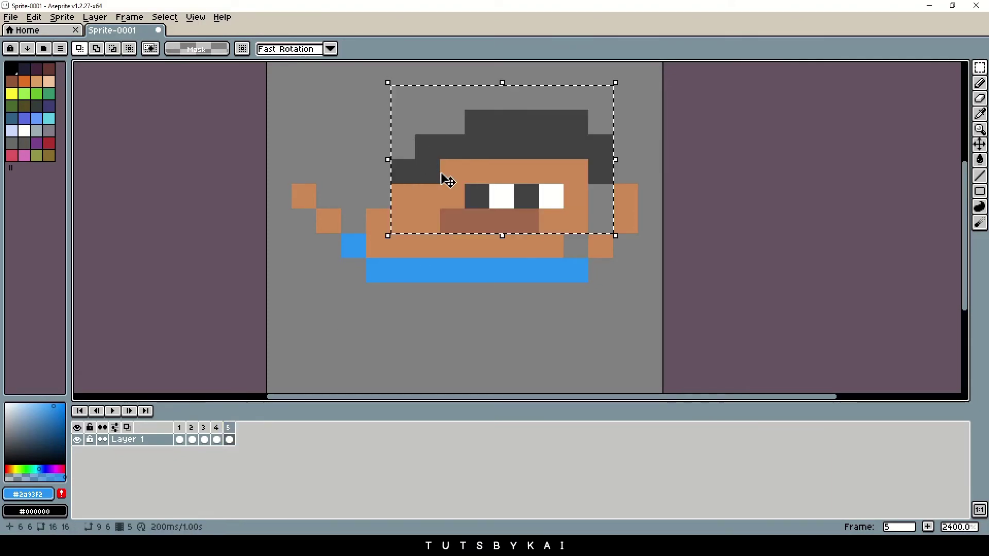
{"action": "key", "text": "Left"}
{"action": "left_click", "coordinate": [165, 17]}
{"action": "left_click", "coordinate": [177, 46]}
Move the outstretched arm in frame 2 down by one pixel and play the animation to check the result.
{"action": "left_click", "coordinate": [193, 439]}
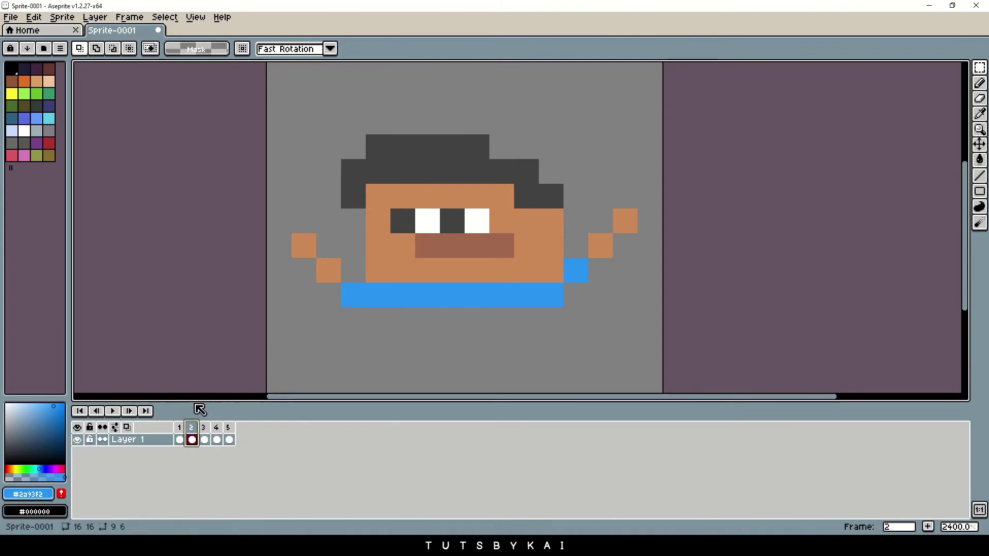
{"action": "left_click", "coordinate": [180, 435]}
{"action": "left_click", "coordinate": [193, 429]}
{"action": "left_click_drag", "start_coordinate": [650, 296], "coordinate": [571, 192]}
{"action": "left_click_drag", "start_coordinate": [587, 261], "coordinate": [587, 286]}
{"action": "left_click", "coordinate": [205, 435]}
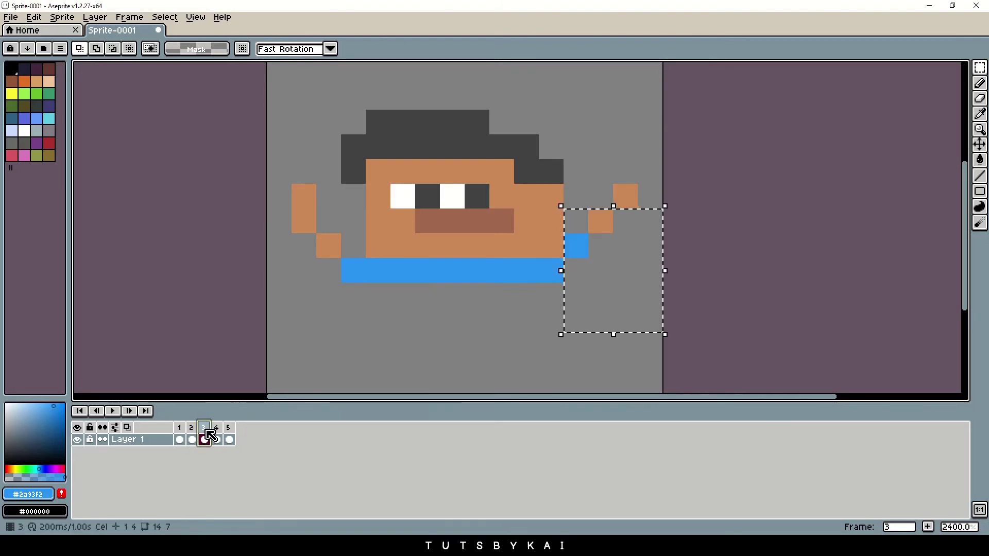
{"action": "left_click", "coordinate": [165, 17]}
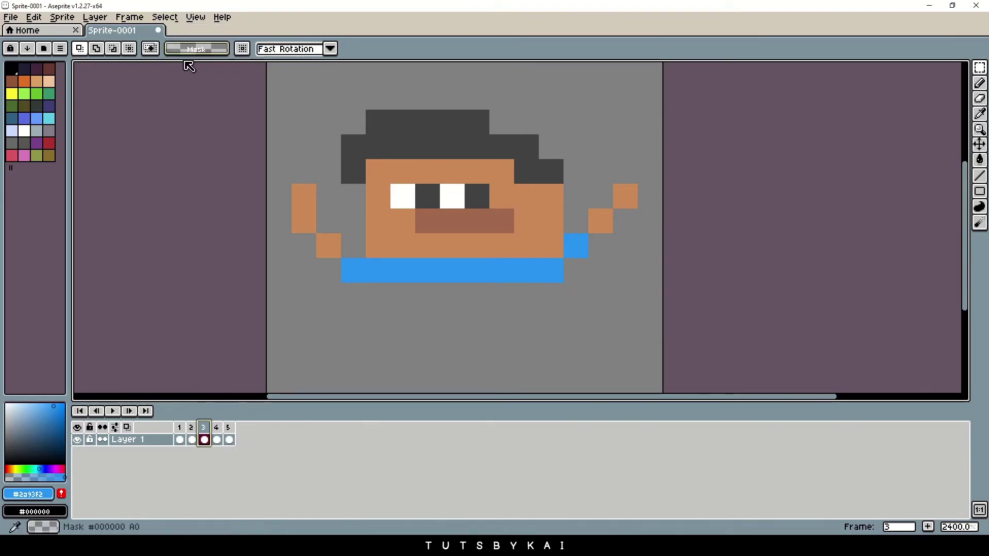
{"action": "left_click", "coordinate": [176, 42]}
{"action": "scroll", "coordinate": [336, 274], "scroll_direction": "down", "scroll_amount": 3}
{"action": "left_click", "coordinate": [116, 412]}
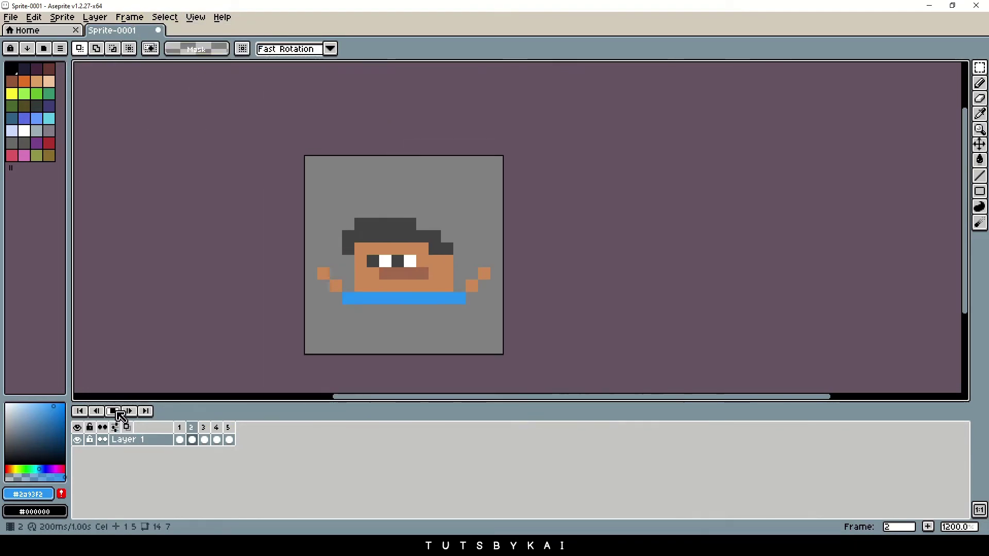
Place a horizontally flipped duplicate of frame 2 as frame 5, between the two frames with the head turned right.
{"action": "left_click", "coordinate": [195, 434]}
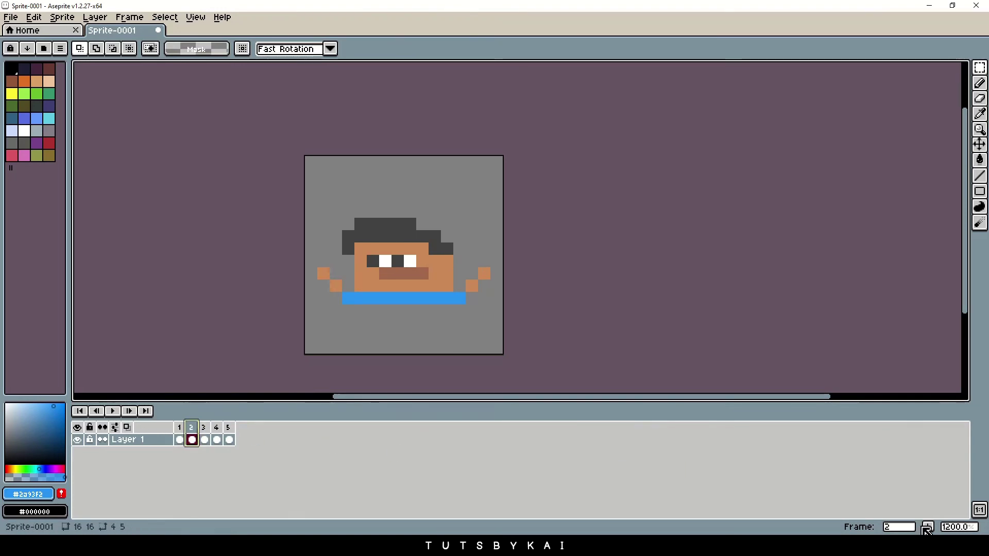
{"action": "left_click", "coordinate": [925, 528]}
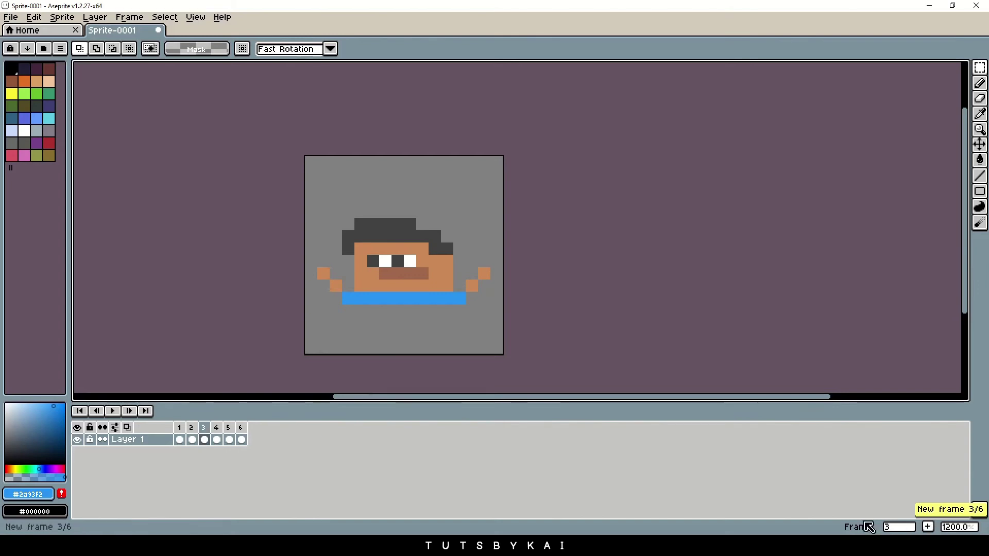
{"action": "left_click", "coordinate": [219, 428]}
{"action": "left_click", "coordinate": [230, 429]}
{"action": "left_click", "coordinate": [240, 430]}
{"action": "left_click", "coordinate": [214, 428]}
{"action": "left_click", "coordinate": [230, 434]}
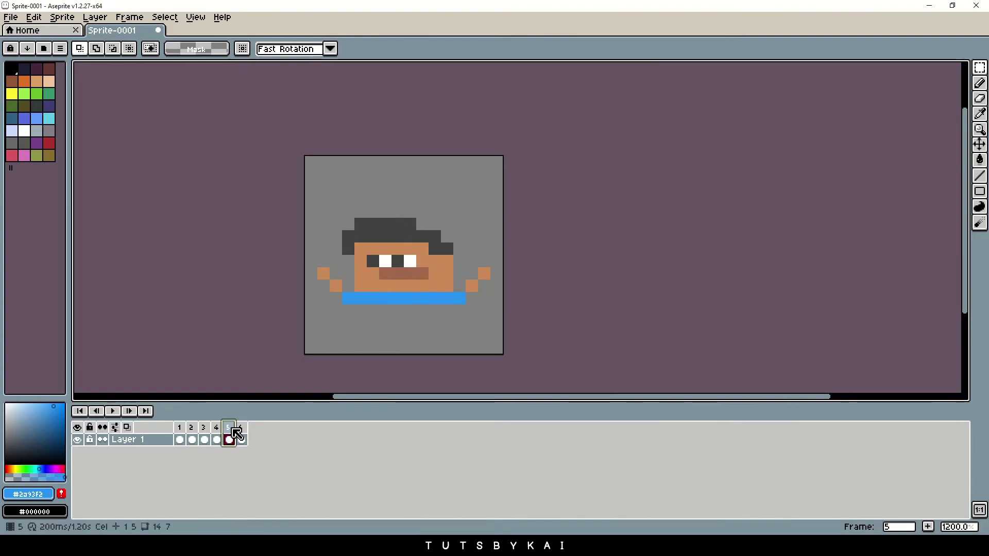
{"action": "left_click", "coordinate": [34, 17]}
{"action": "left_click", "coordinate": [77, 180]}
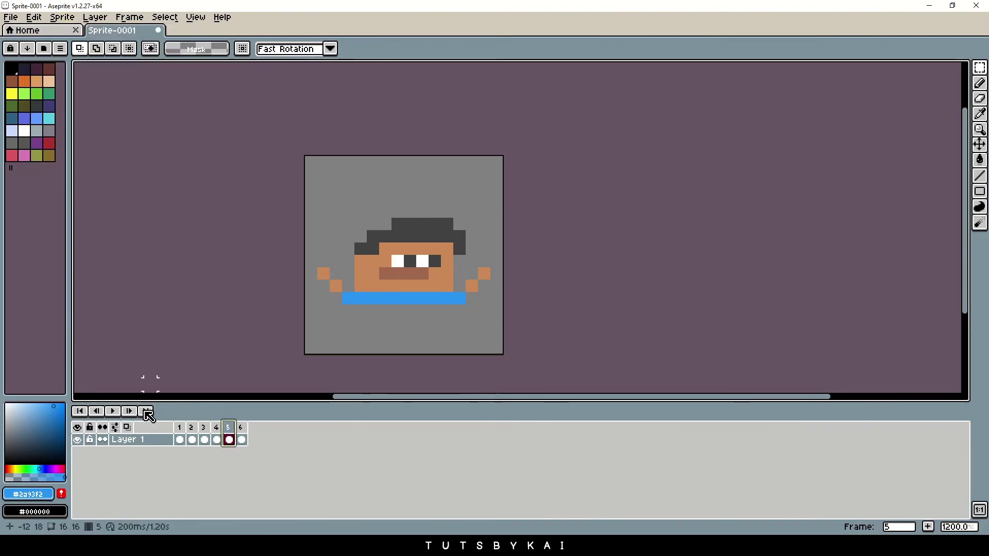
Play the six-frame animation and check its motion at several smaller display sizes.
{"action": "left_click", "coordinate": [113, 413]}
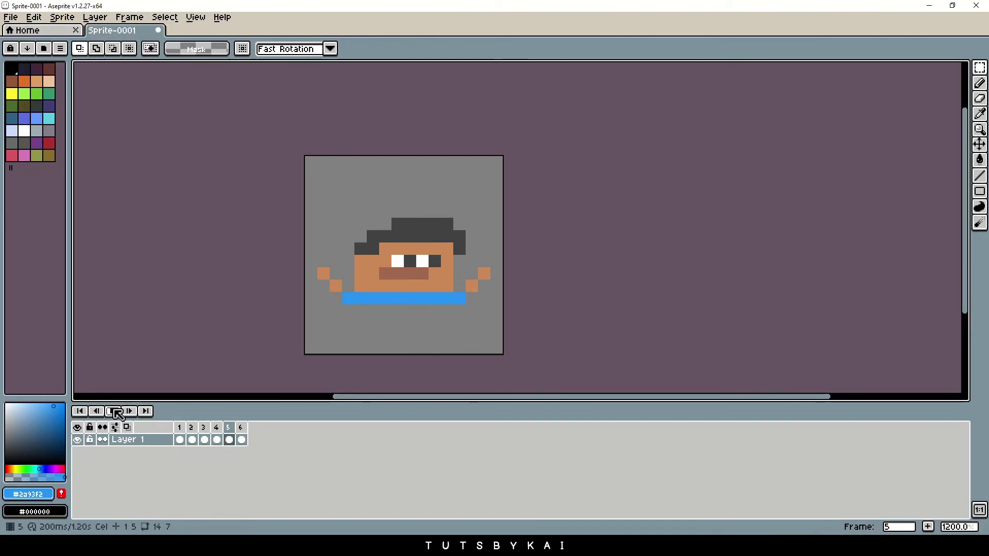
{"action": "scroll", "coordinate": [224, 287], "scroll_direction": "down", "scroll_amount": 3}
{"action": "left_click_drag", "start_coordinate": [232, 273], "coordinate": [267, 272]}
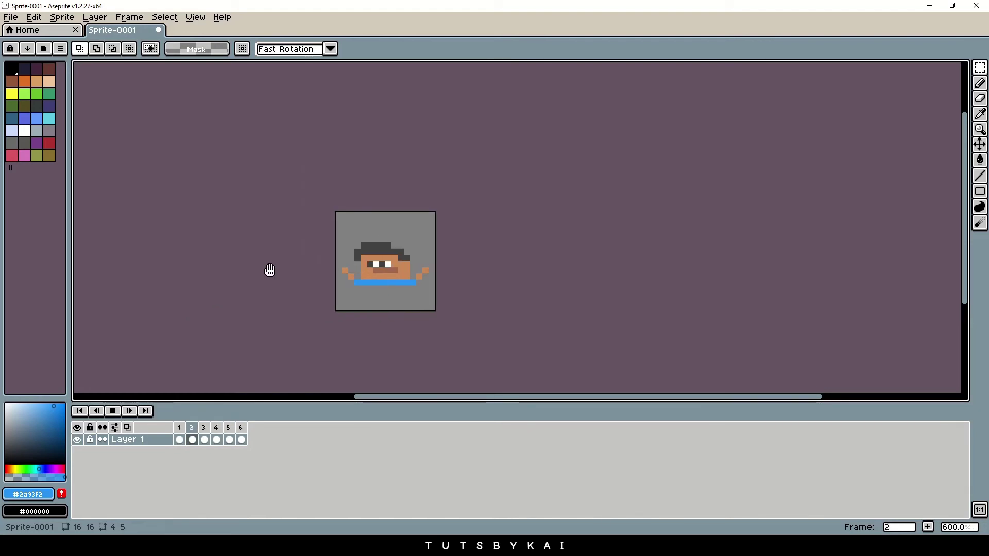
{"action": "scroll", "coordinate": [291, 271], "scroll_direction": "down", "scroll_amount": 3}
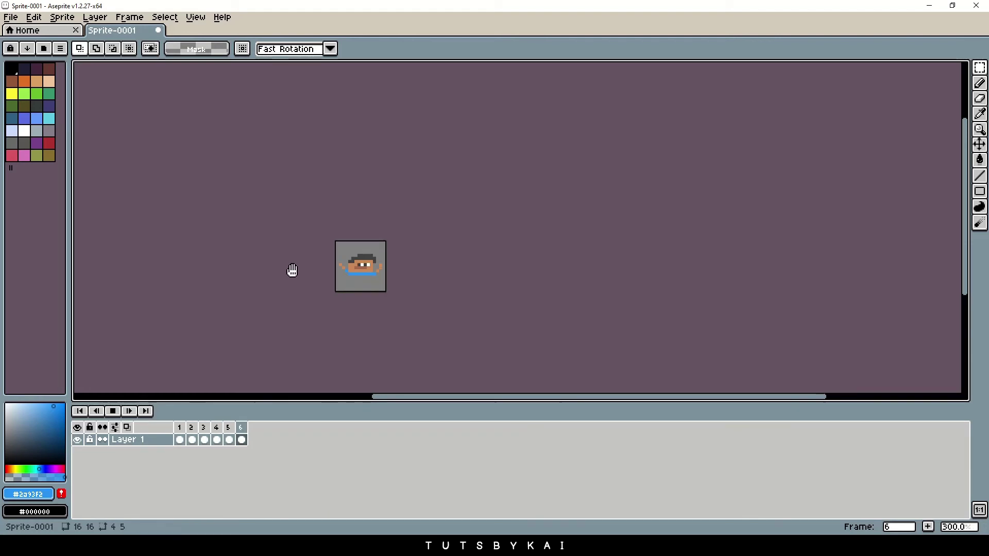
{"action": "scroll", "coordinate": [294, 269], "scroll_direction": "down", "scroll_amount": 1}
{"action": "scroll", "coordinate": [303, 273], "scroll_direction": "up", "scroll_amount": 5}
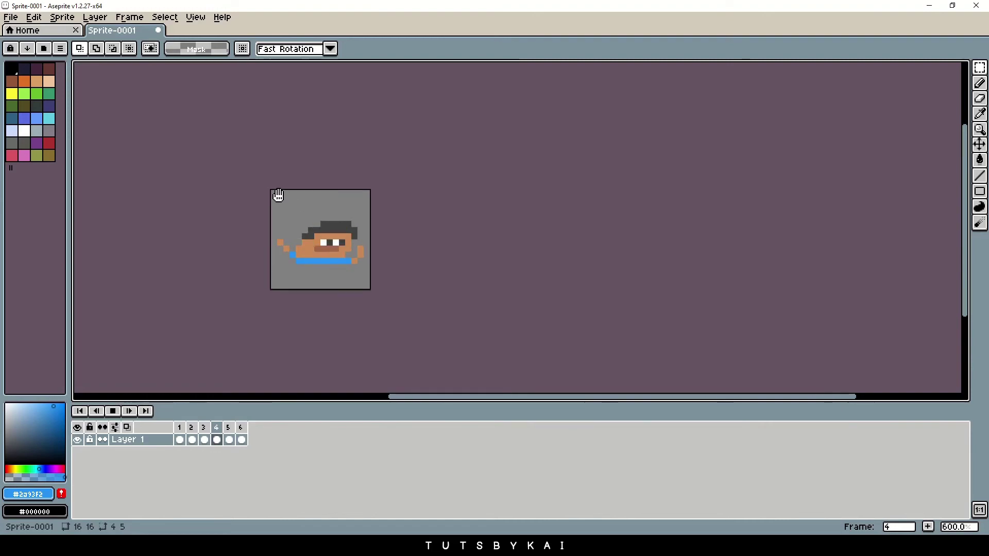
Set the duration of all six frames to 150 milliseconds.
{"action": "left_click", "coordinate": [129, 17]}
{"action": "left_click", "coordinate": [169, 157]}
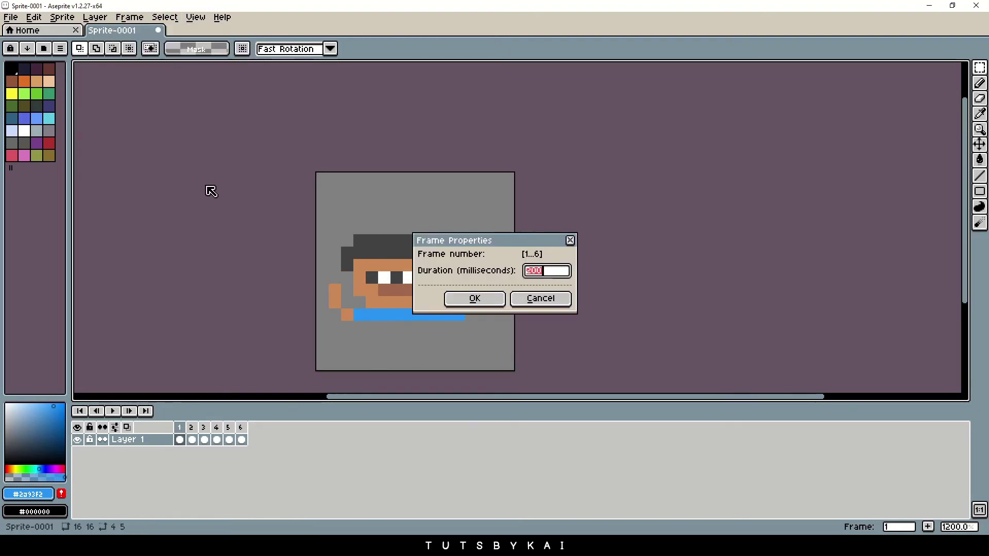
{"action": "type", "text": "150"}
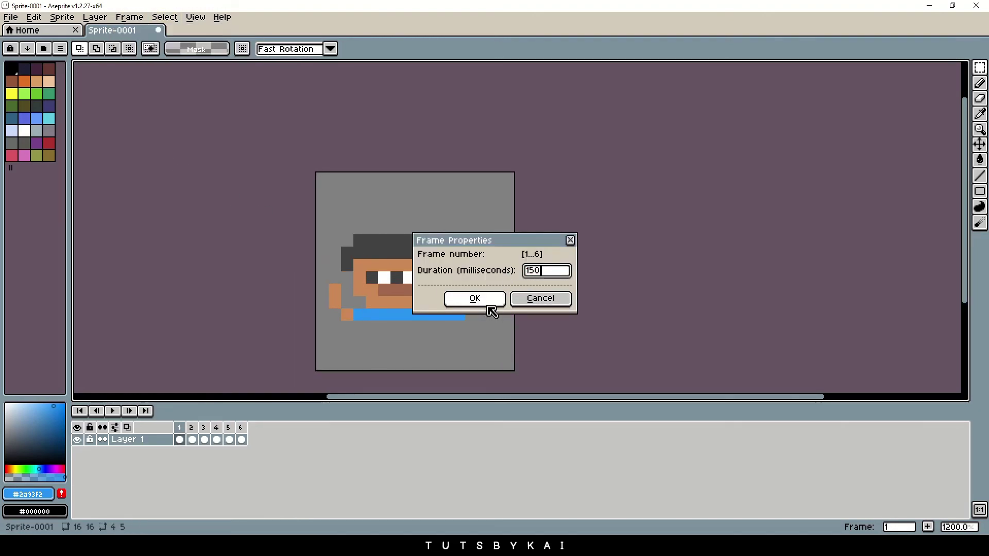
{"action": "left_click", "coordinate": [485, 304]}
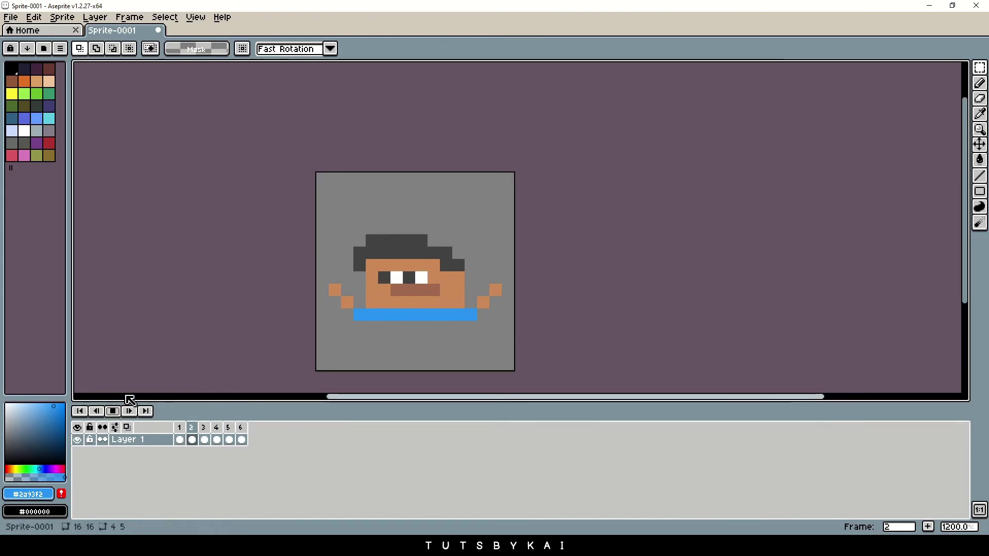
Play the retimed animation at small and large size to judge its speed.
{"action": "scroll", "coordinate": [169, 340], "scroll_direction": "down", "scroll_amount": 3}
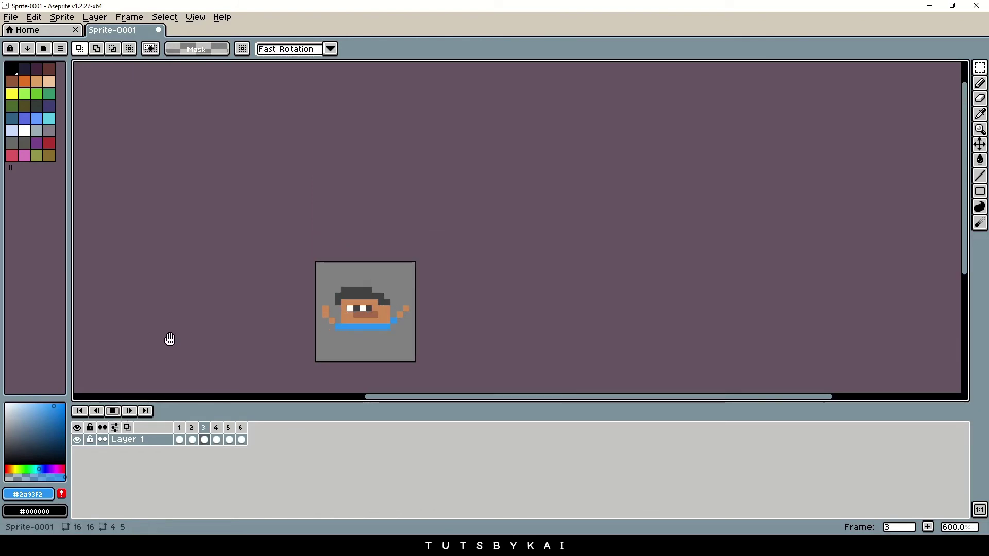
{"action": "scroll", "coordinate": [255, 328], "scroll_direction": "down", "scroll_amount": 3}
{"action": "left_click_drag", "start_coordinate": [254, 327], "coordinate": [367, 268]}
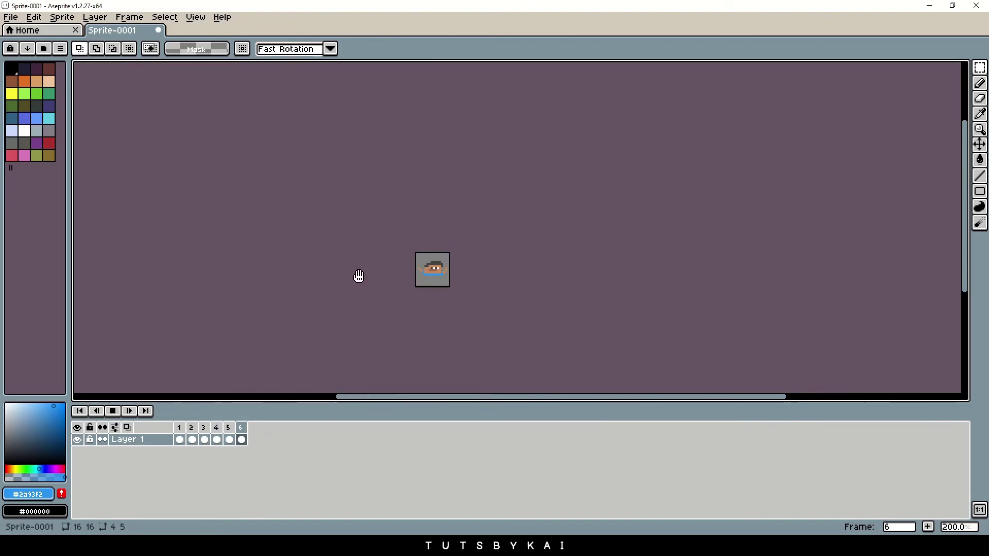
{"action": "scroll", "coordinate": [404, 276], "scroll_direction": "up", "scroll_amount": 3}
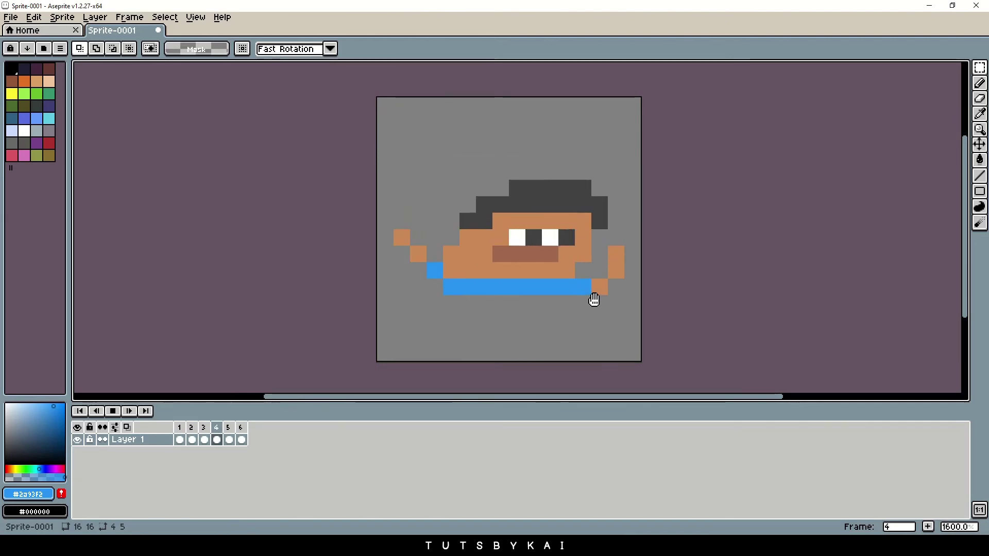
{"action": "left_click", "coordinate": [113, 411]}
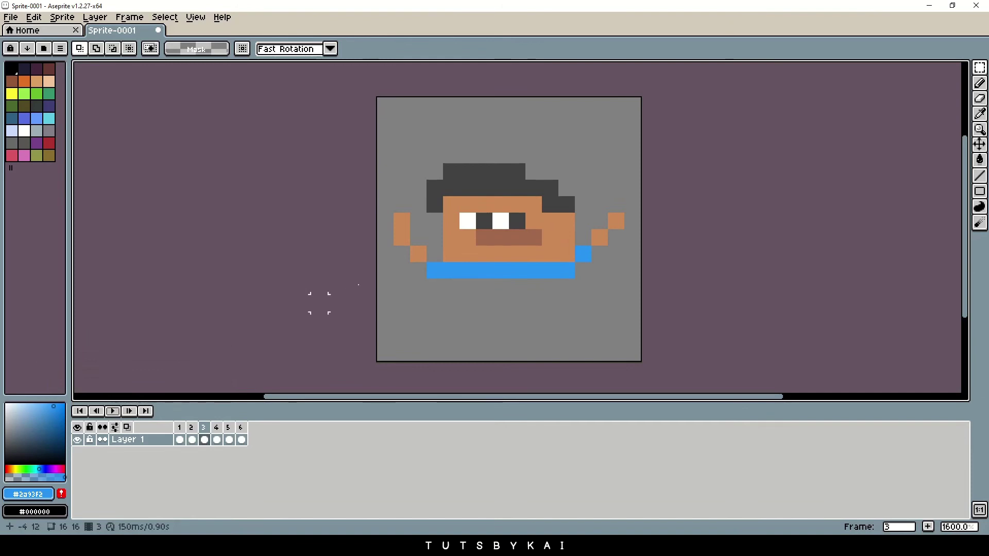
Add one pixel in the sampled hair colour #414141 beside the lower back end of the hair in frame 2.
{"action": "left_click", "coordinate": [192, 439]}
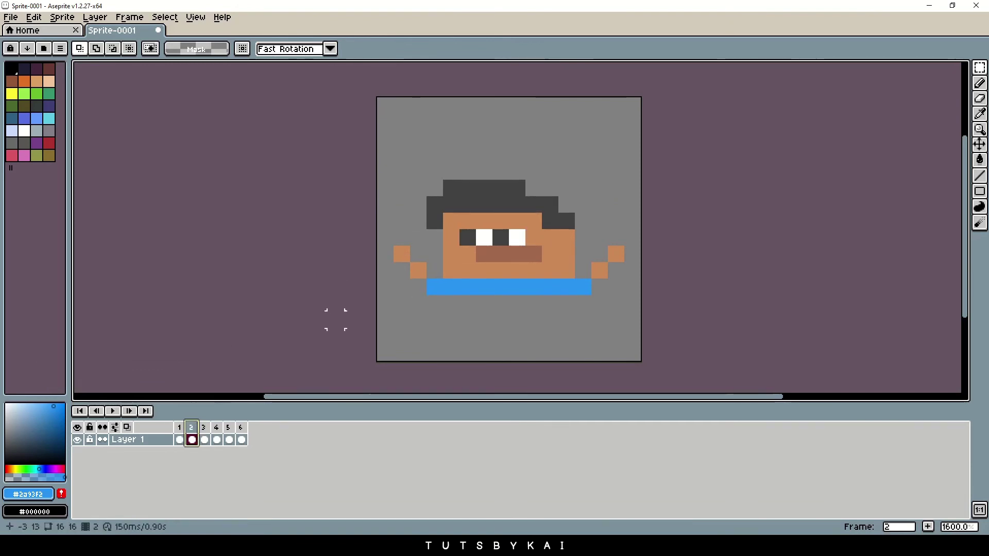
{"action": "left_click", "coordinate": [179, 427]}
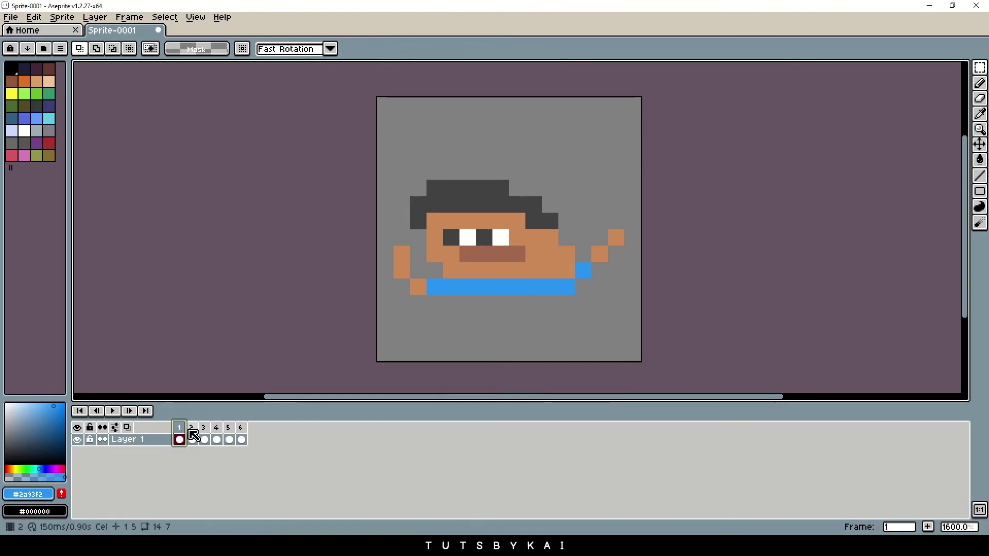
{"action": "left_click", "coordinate": [191, 427]}
{"action": "key", "text": "i"}
{"action": "left_click", "coordinate": [474, 186]}
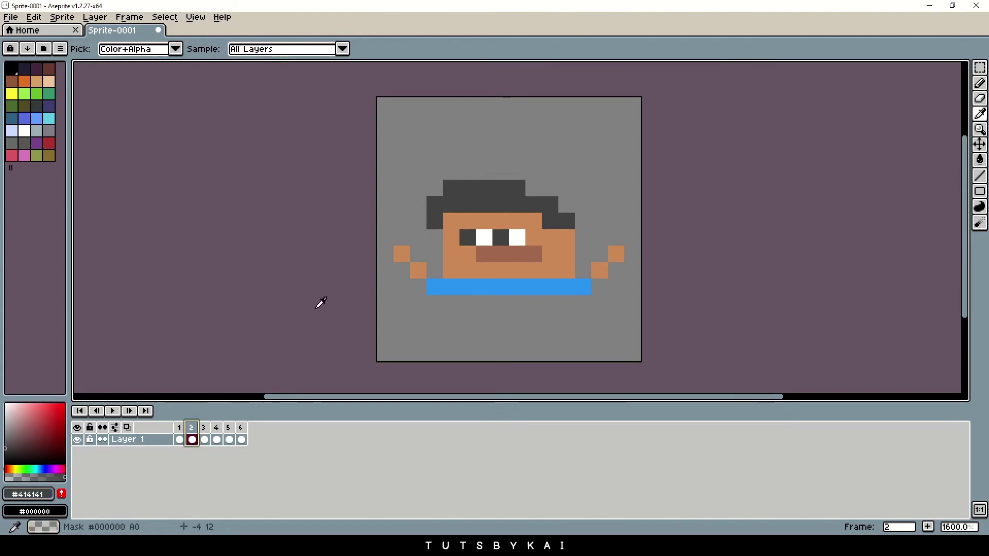
{"action": "left_click", "coordinate": [179, 427]}
{"action": "left_click", "coordinate": [196, 430]}
{"action": "key", "text": "b"}
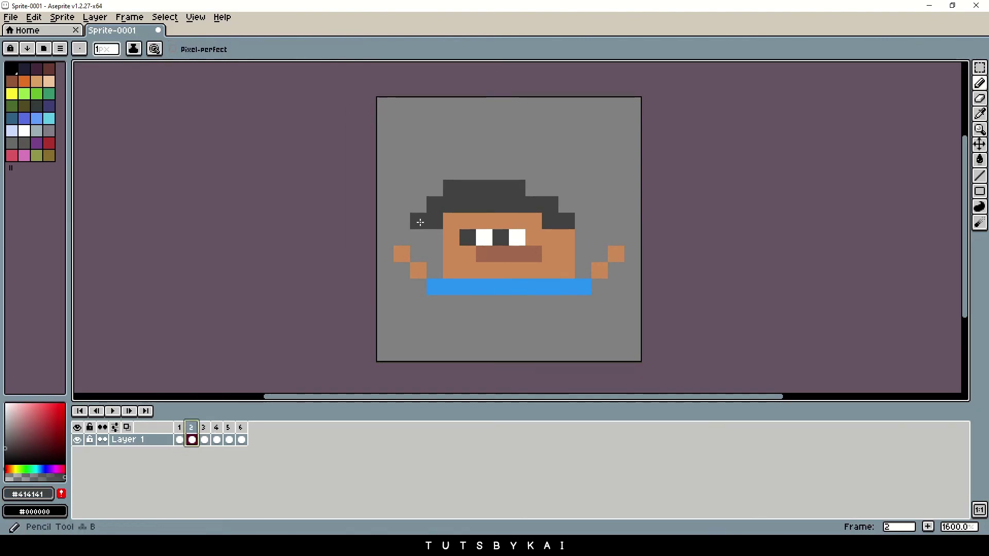
Extend the back of the hair in frame 3 downward by one #414141 pixel and compare with frame 2.
{"action": "left_click", "coordinate": [204, 439]}
{"action": "left_click", "coordinate": [437, 220]}
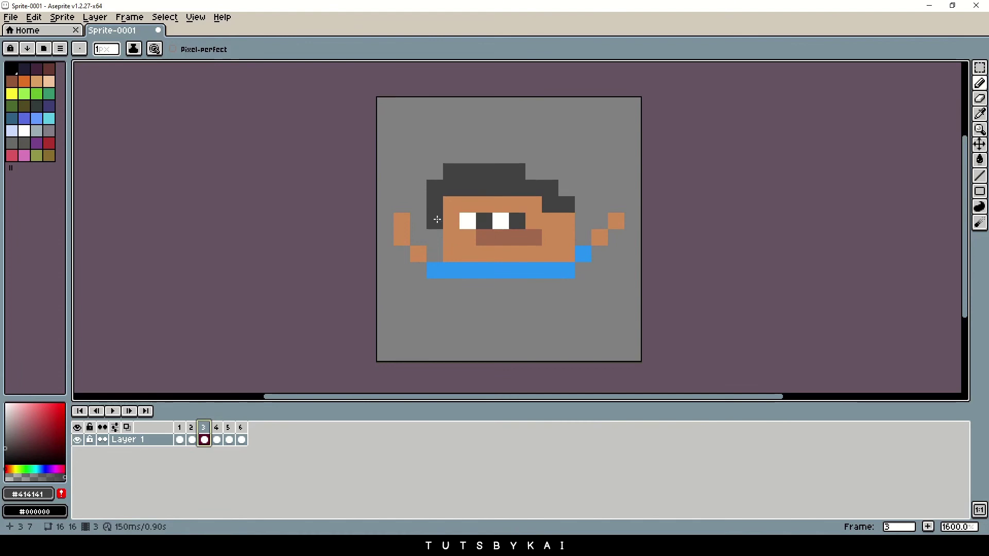
{"action": "key", "text": "comma"}
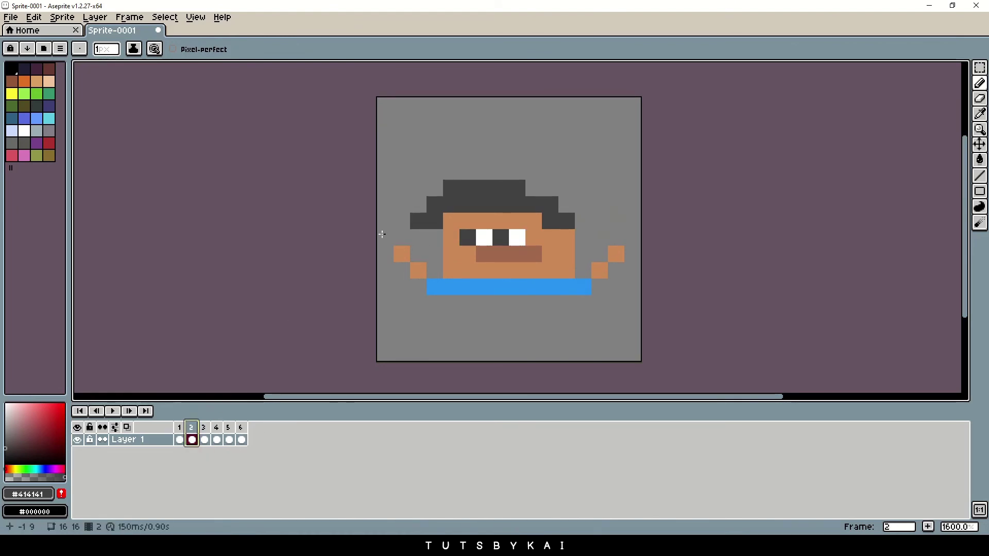
Shift the hair in frame 4 left by erasing its two outermost right pixels and adding one #414141 pixel to the left end of each row.
{"action": "left_click", "coordinate": [204, 438]}
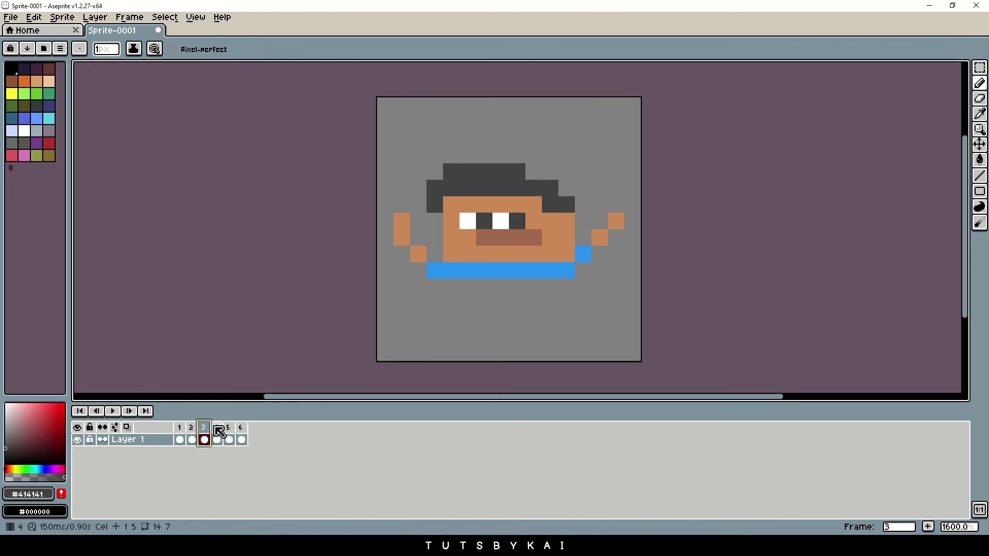
{"action": "left_click", "coordinate": [219, 435]}
{"action": "key", "text": "e"}
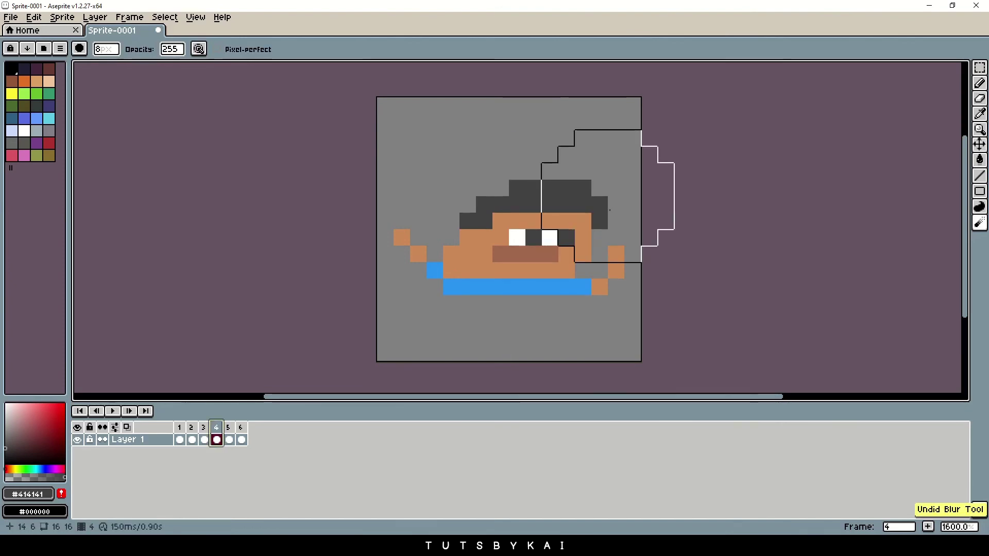
{"action": "key", "text": "i"}
{"action": "key", "text": "b"}
{"action": "left_click", "coordinate": [501, 188]}
{"action": "left_click", "coordinate": [467, 205]}
{"action": "left_click", "coordinate": [451, 221]}
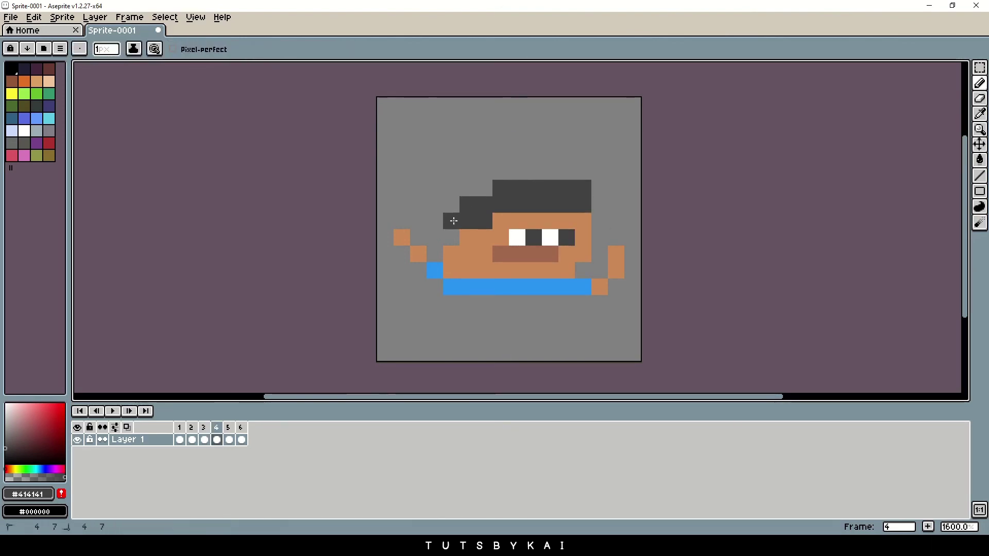
Check frames 5 and 6, play the animation, and erase the outermost pixel at the right end of the hair in frame 6.
{"action": "left_click", "coordinate": [232, 427]}
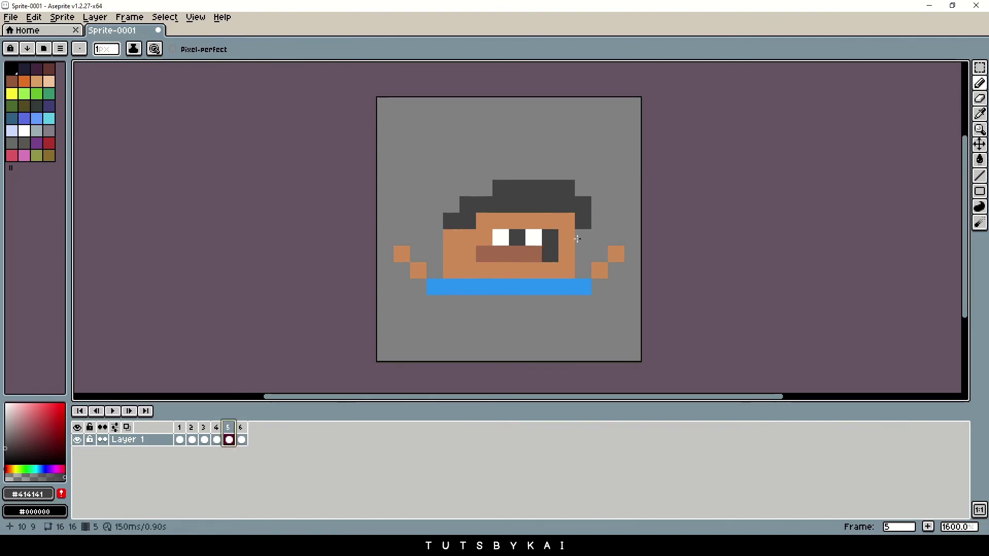
{"action": "left_click", "coordinate": [242, 429]}
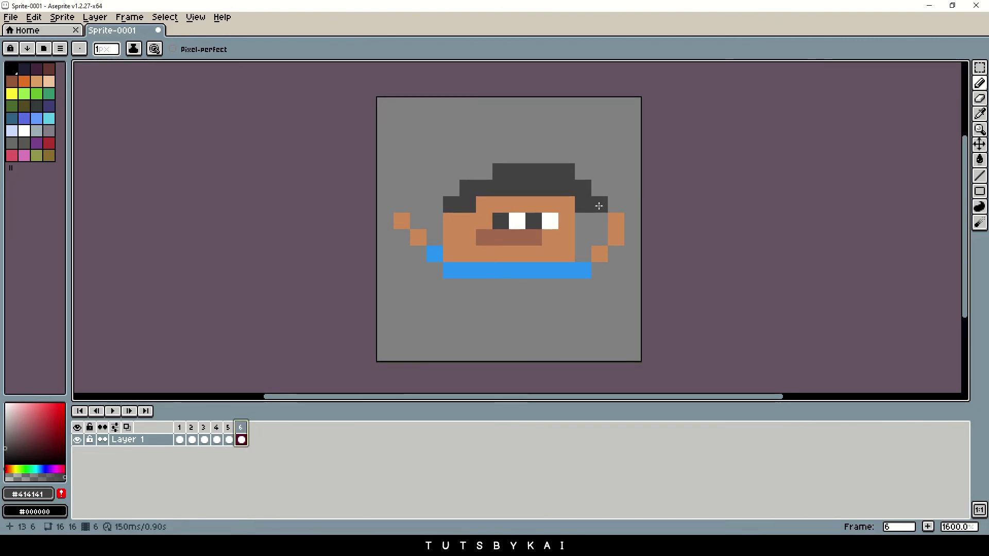
{"action": "left_click", "coordinate": [180, 429]}
{"action": "left_click", "coordinate": [113, 411]}
{"action": "scroll", "coordinate": [188, 271], "scroll_direction": "down", "scroll_amount": 1}
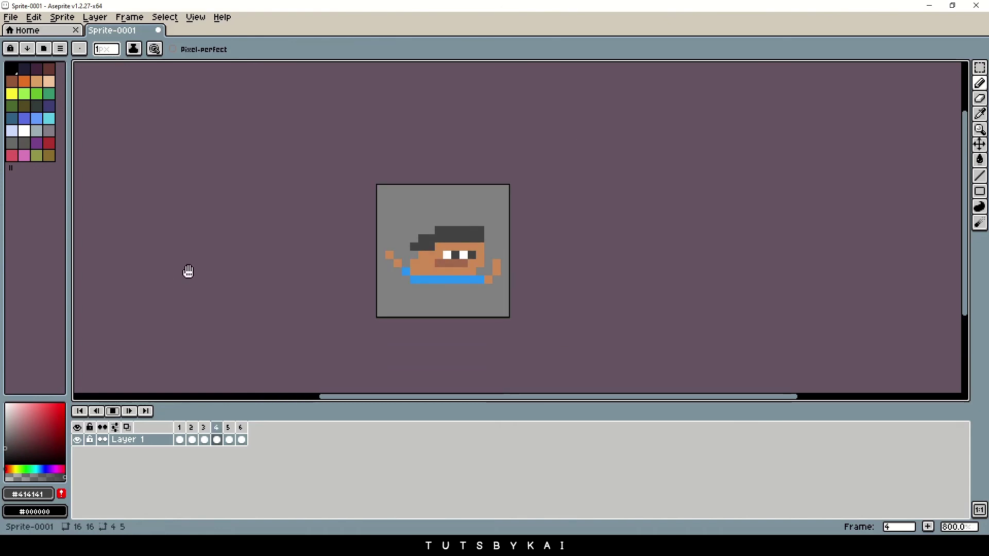
{"action": "left_click", "coordinate": [114, 411]}
{"action": "key", "text": "b"}
{"action": "scroll", "coordinate": [510, 239], "scroll_direction": "up", "scroll_amount": 3}
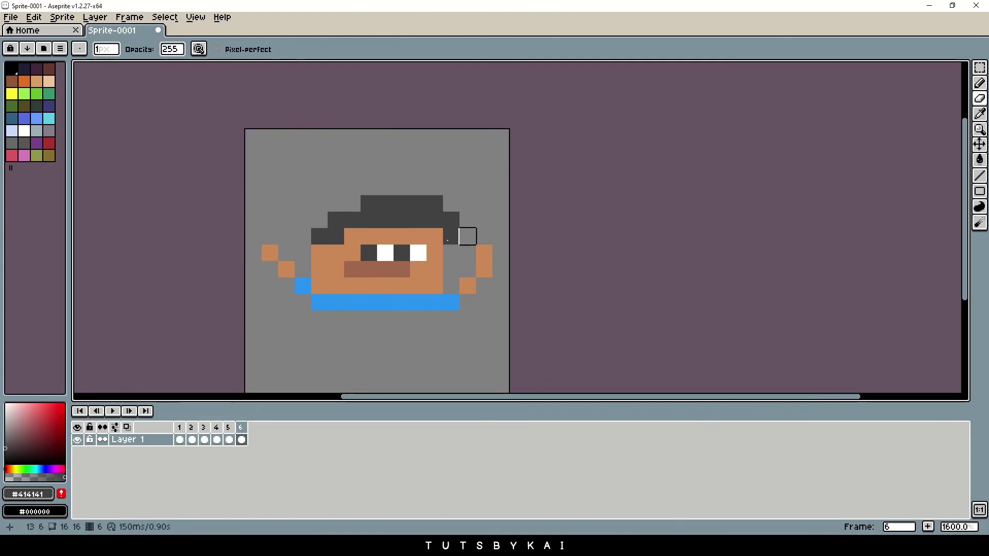
Step through frames 1 to 6, select the 8×6 pixel head area in frame 6, move it one pixel left and deselect it.
{"action": "left_click", "coordinate": [180, 432]}
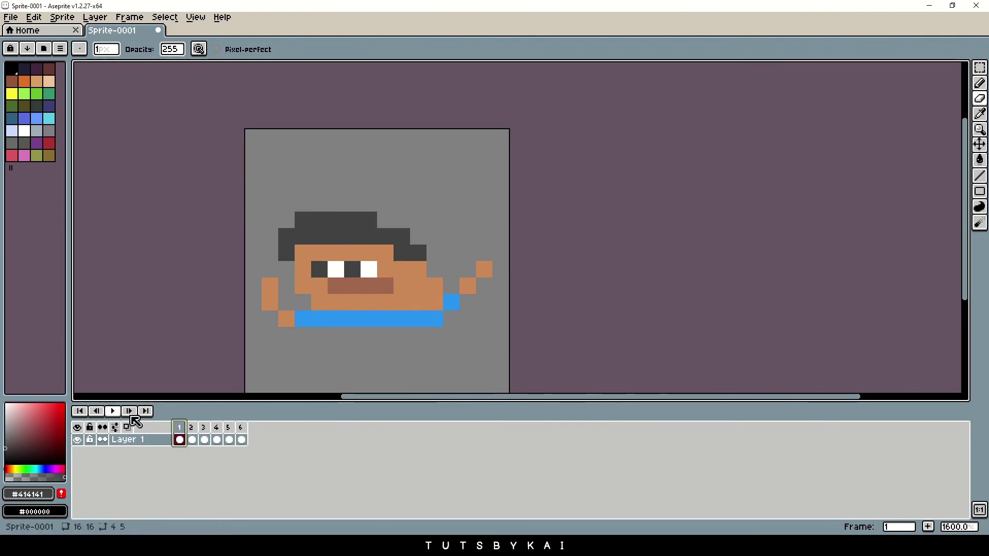
{"action": "left_click", "coordinate": [195, 433]}
{"action": "left_click", "coordinate": [211, 432]}
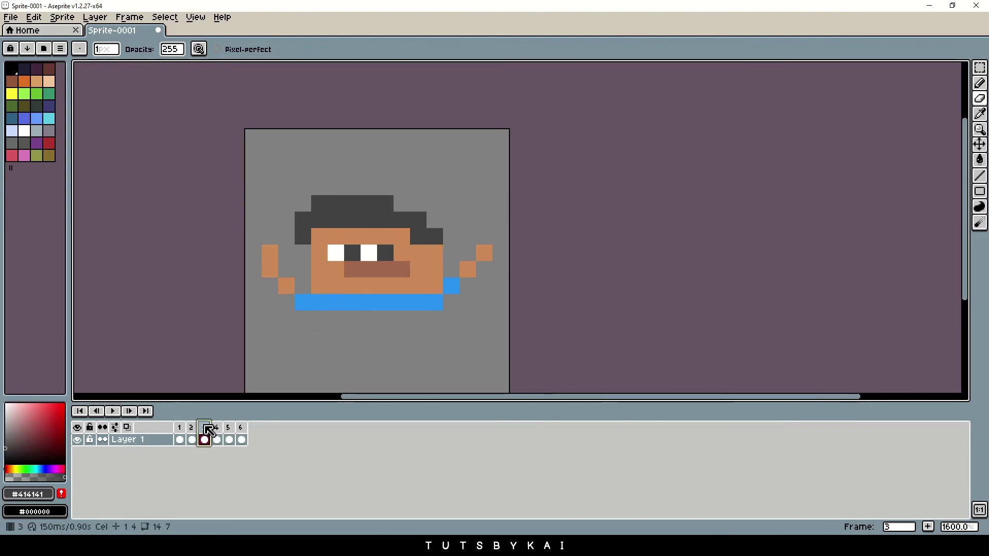
{"action": "left_click", "coordinate": [217, 432]}
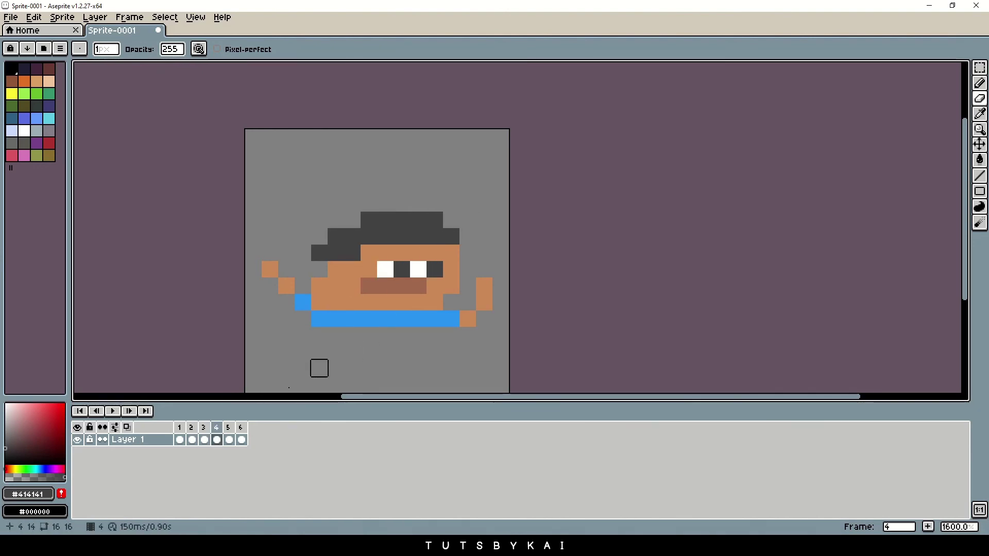
{"action": "left_click", "coordinate": [230, 427]}
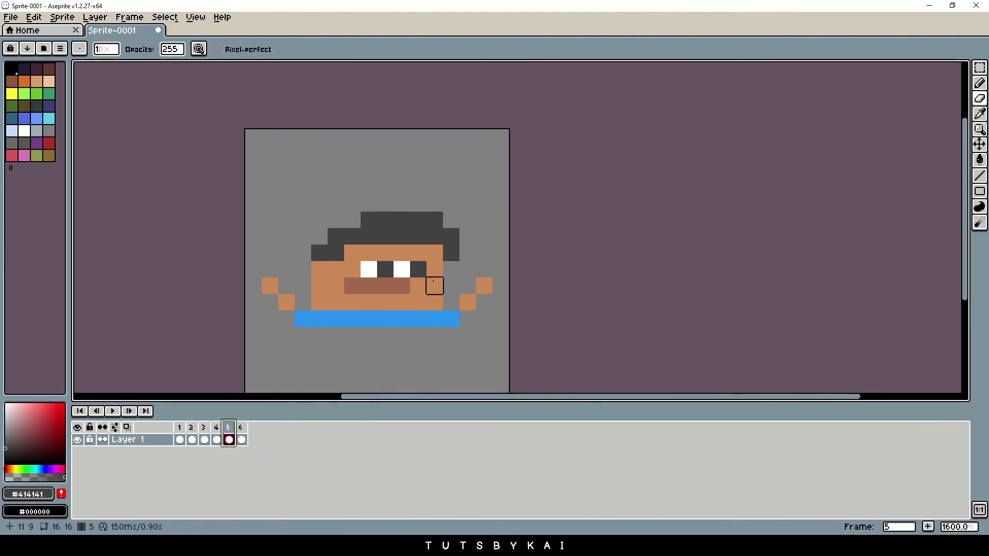
{"action": "left_click", "coordinate": [241, 439]}
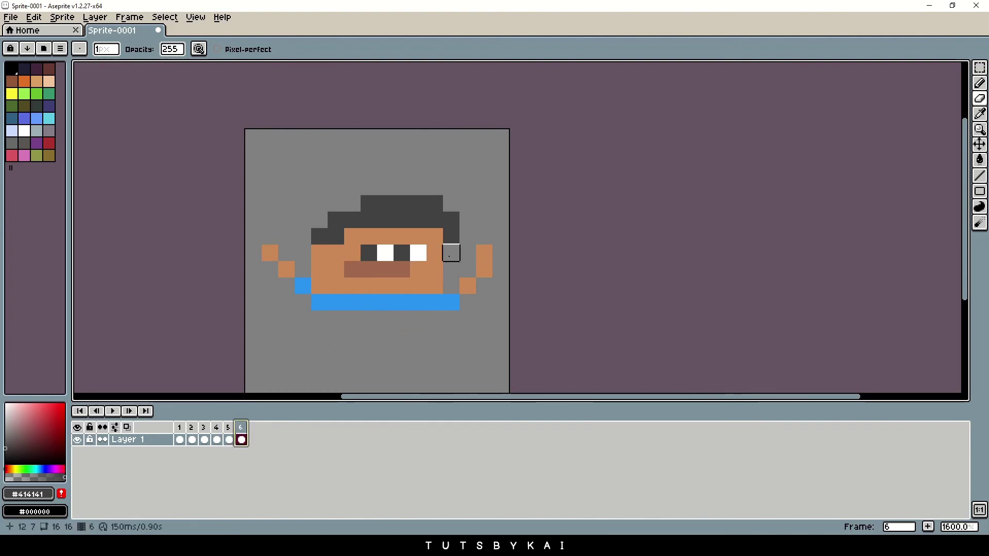
{"action": "key", "text": "m"}
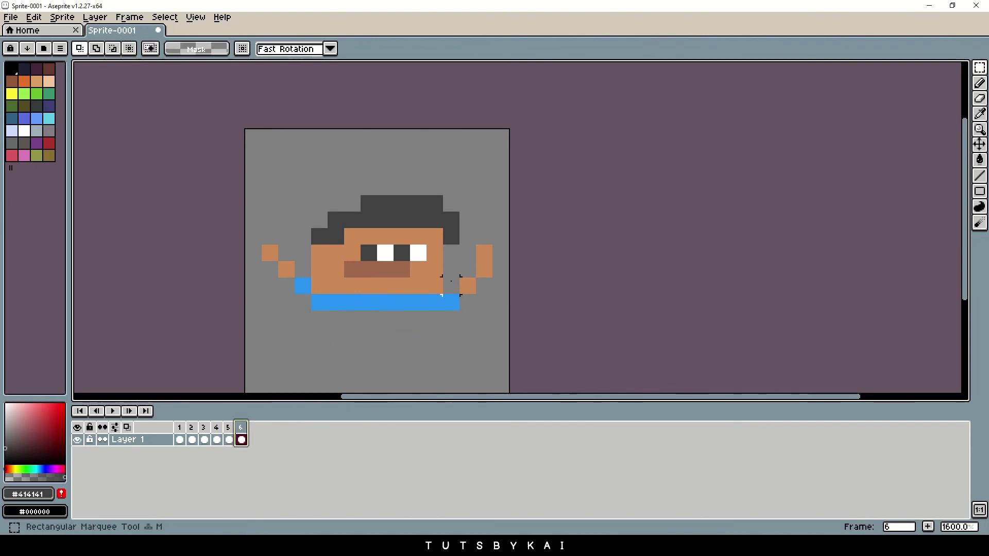
{"action": "left_click_drag", "start_coordinate": [451, 280], "coordinate": [333, 198]}
{"action": "left_click_drag", "start_coordinate": [365, 236], "coordinate": [354, 242]}
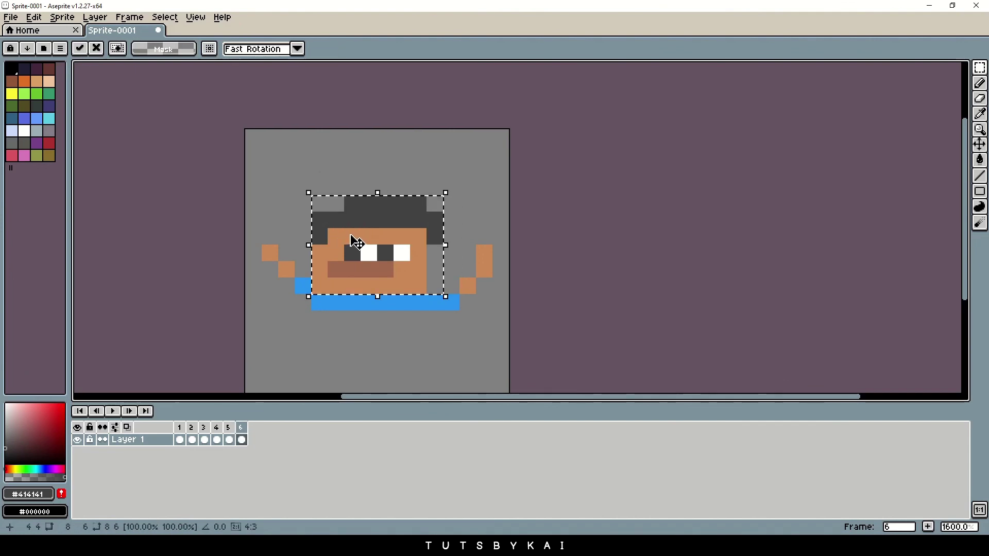
{"action": "left_click", "coordinate": [161, 21]}
{"action": "left_click", "coordinate": [178, 43]}
Add one #414141 pixel at the lower right end of the hair in frame 6.
{"action": "key", "text": "i"}
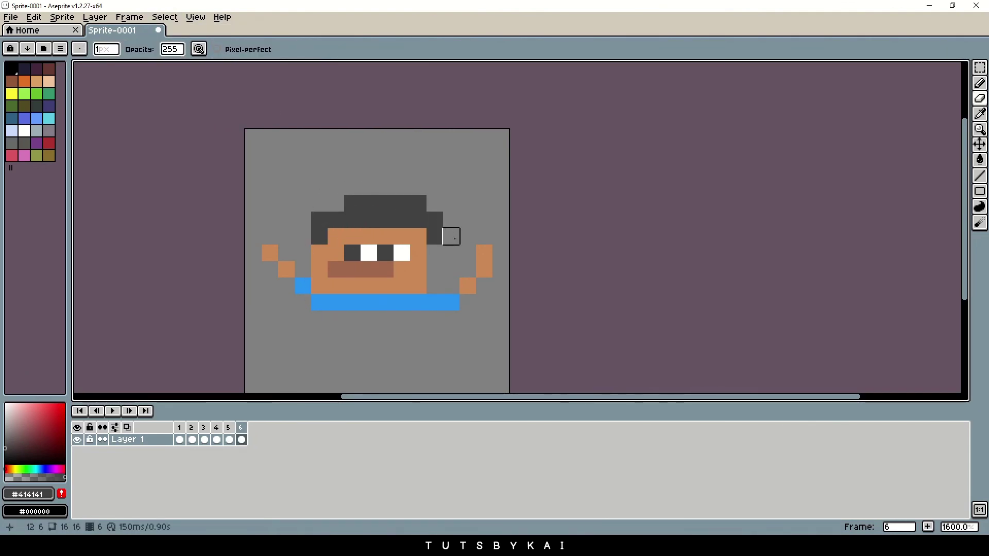
{"action": "key", "text": "b"}
{"action": "left_click", "coordinate": [451, 241]}
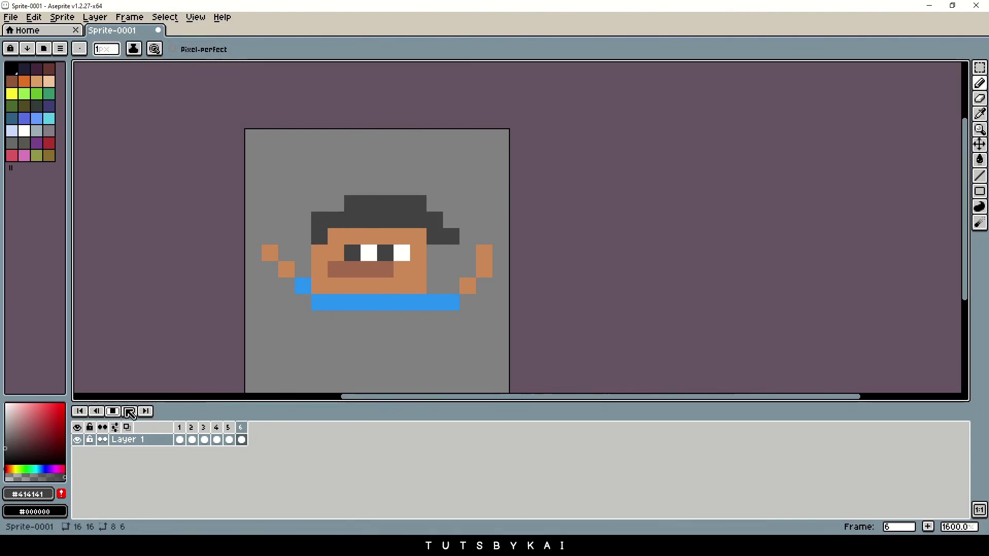
Play the animation at small and large zoom to judge the refined head turn and hair motion.
{"action": "scroll", "coordinate": [611, 301], "scroll_direction": "down", "scroll_amount": 4}
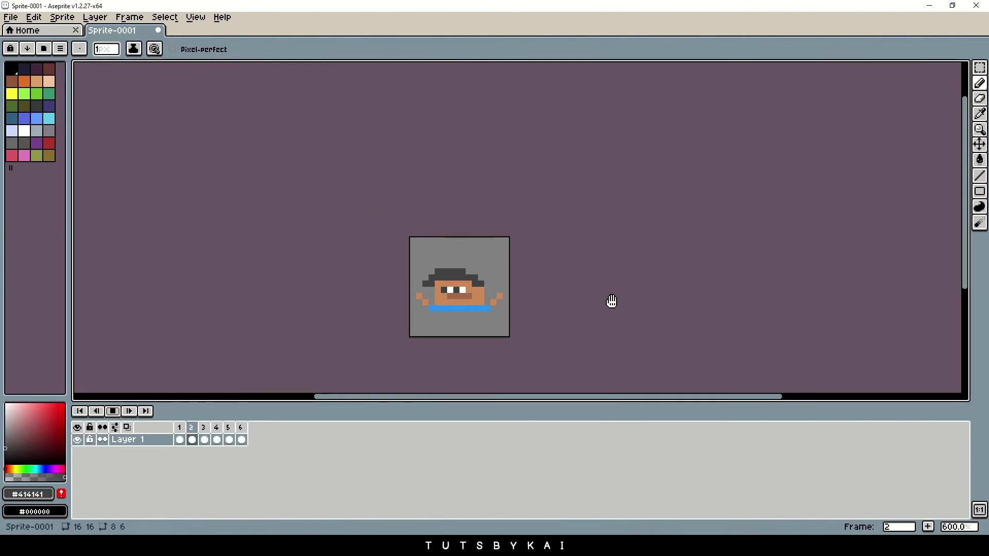
{"action": "scroll", "coordinate": [583, 310], "scroll_direction": "down", "scroll_amount": 2}
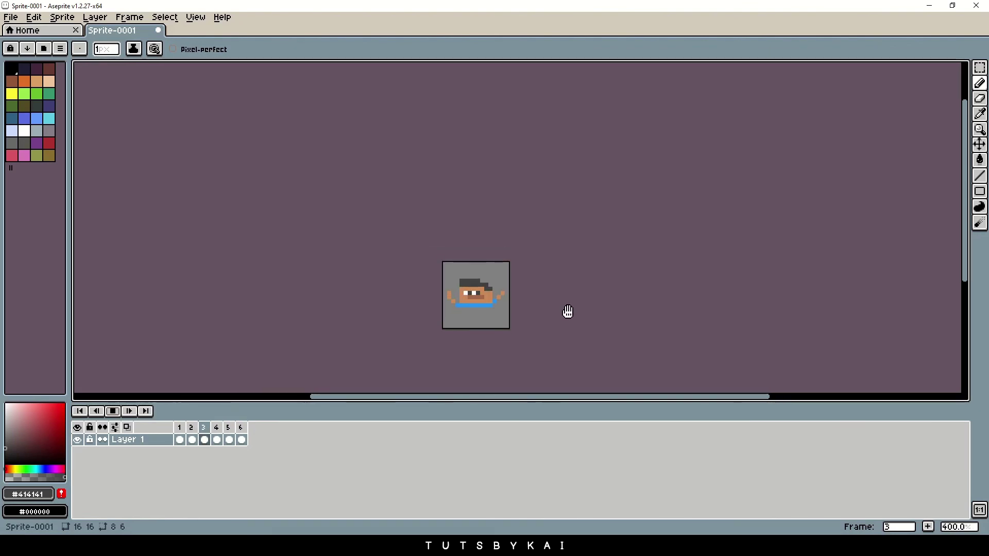
{"action": "scroll", "coordinate": [503, 327], "scroll_direction": "up", "scroll_amount": 3}
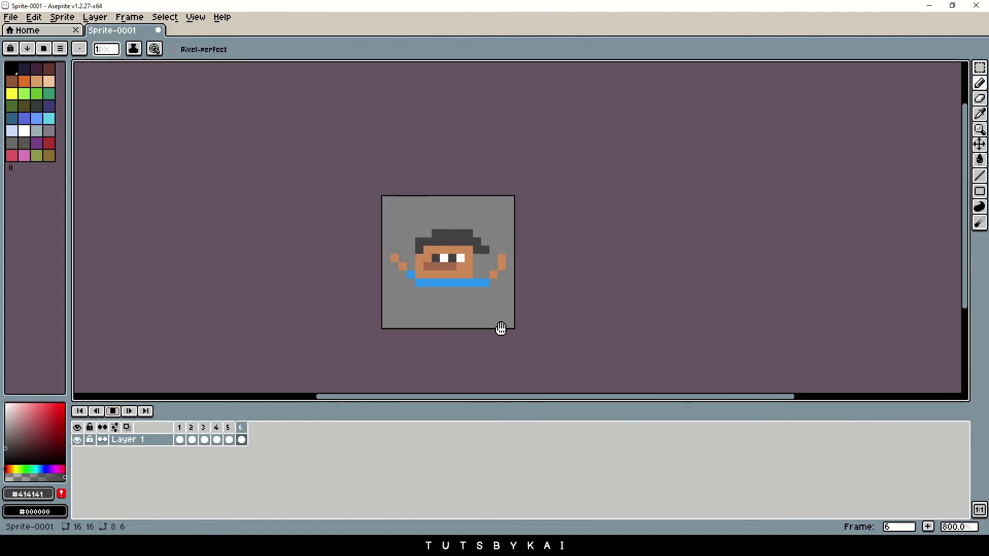
{"action": "scroll", "coordinate": [483, 325], "scroll_direction": "up", "scroll_amount": 2}
{"action": "left_click", "coordinate": [113, 411]}
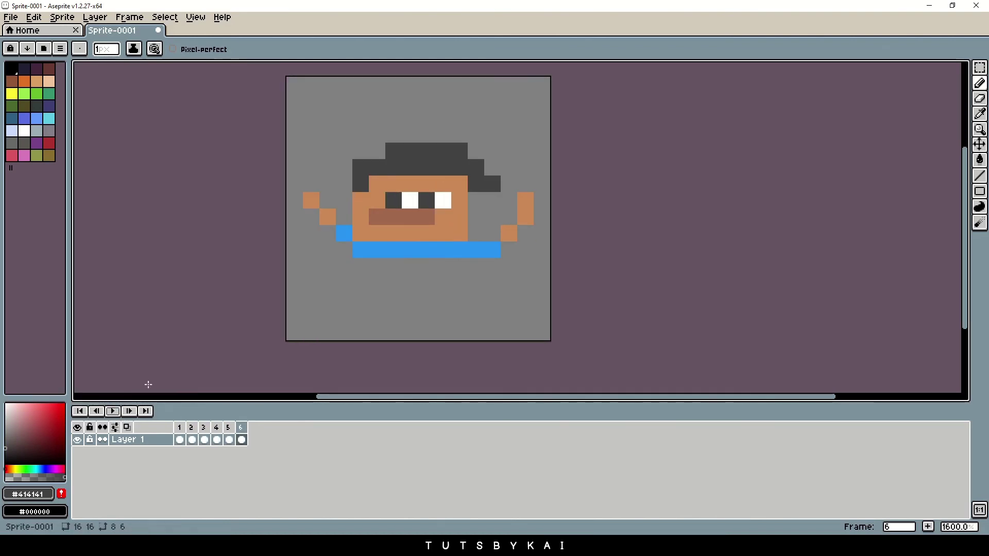
{"action": "scroll", "coordinate": [426, 302], "scroll_direction": "down", "scroll_amount": 1}
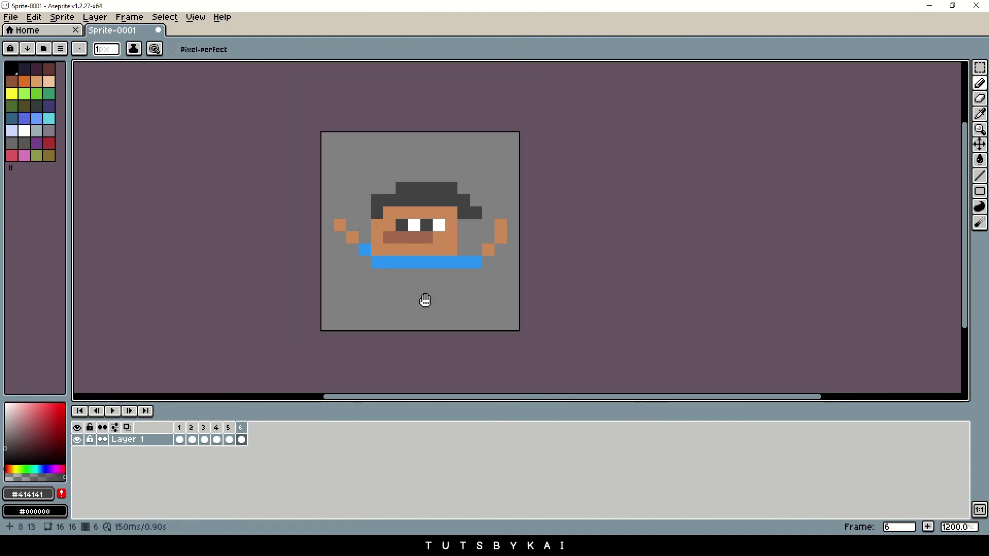
{"action": "left_click", "coordinate": [112, 410]}
{"action": "scroll", "coordinate": [528, 305], "scroll_direction": "down", "scroll_amount": 3}
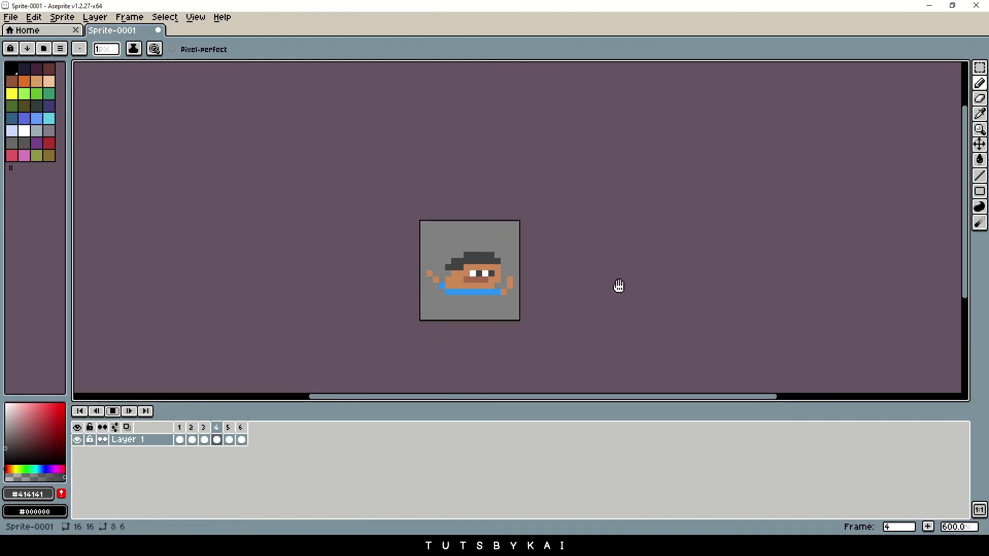